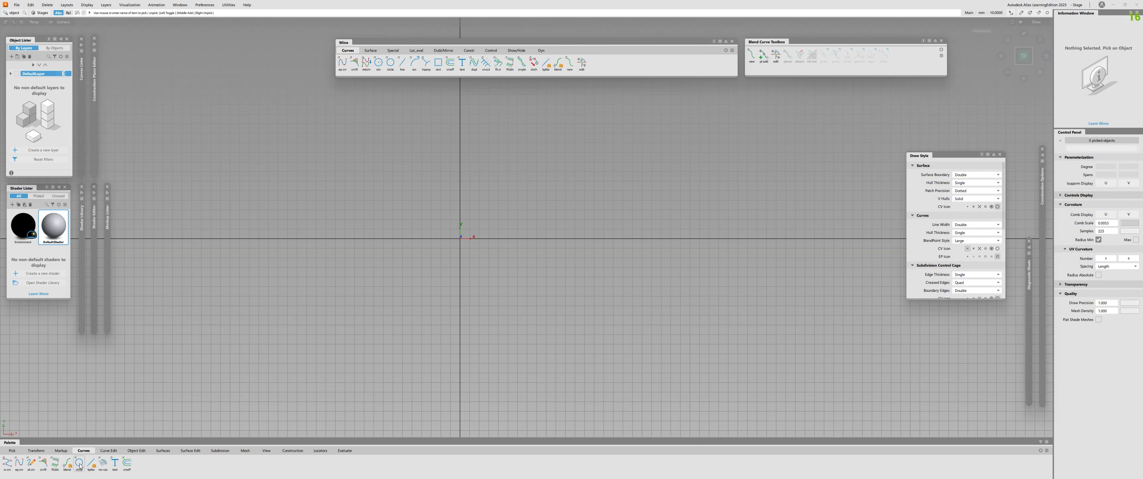
Review the Circle tool's options and look over the Keypoint curve tools
{"action": "left_click", "coordinate": [80, 464]}
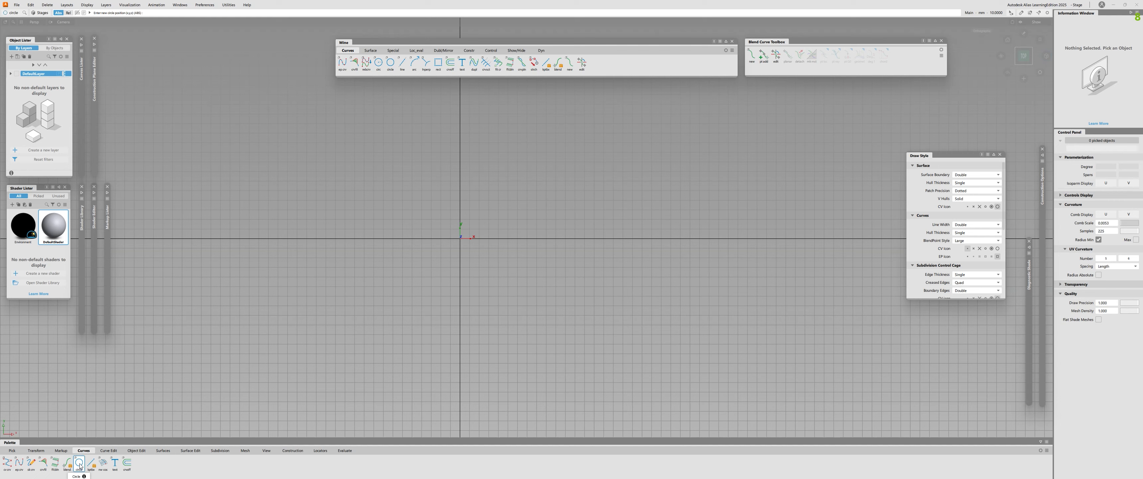
{"action": "double_click", "coordinate": [80, 464]}
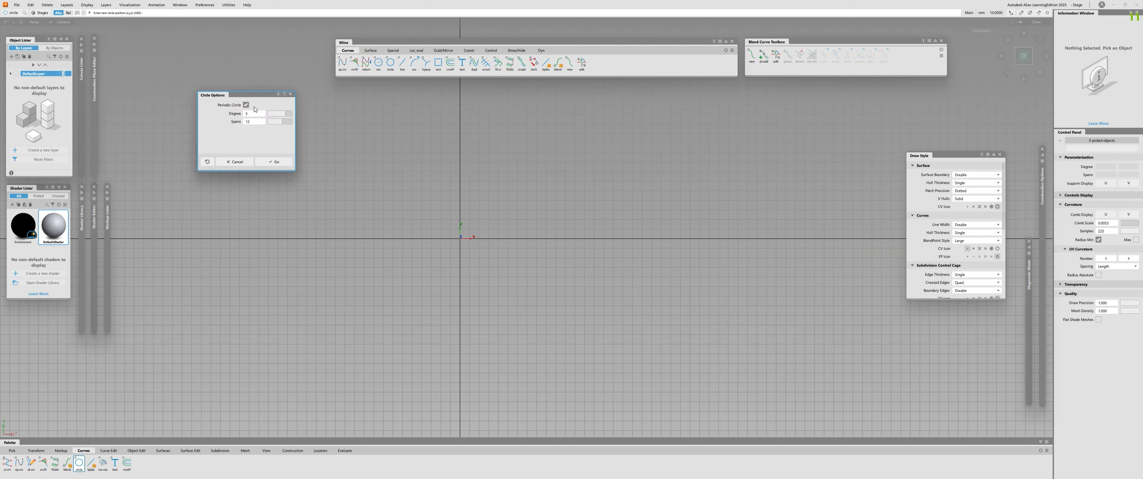
{"action": "mouse_move", "coordinate": [255, 94]}
{"action": "left_mouse_down"}
{"action": "mouse_move", "coordinate": [226, 100]}
{"action": "mouse_move", "coordinate": [236, 98]}
{"action": "left_mouse_up"}
{"action": "left_click", "coordinate": [271, 97]}
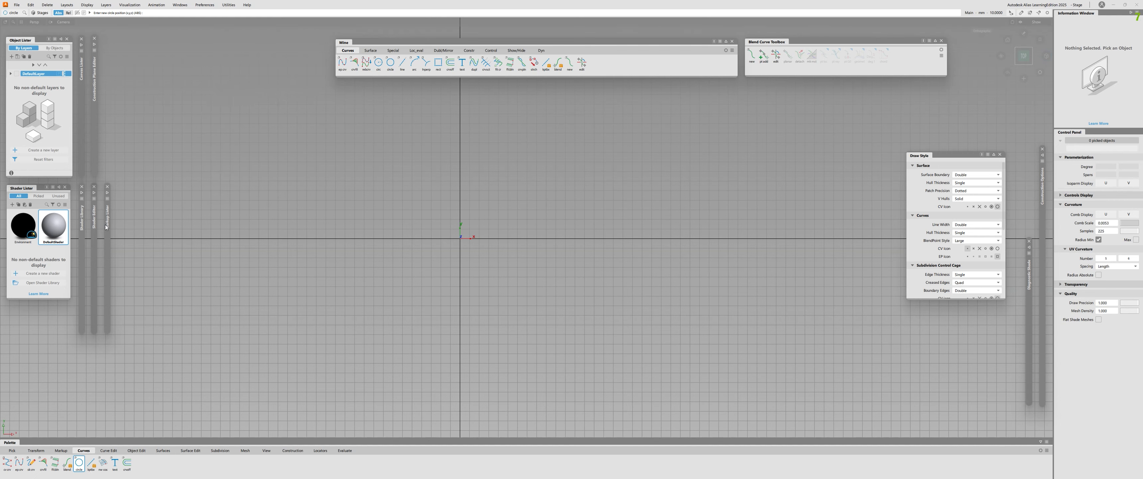
{"action": "left_click", "coordinate": [91, 463]}
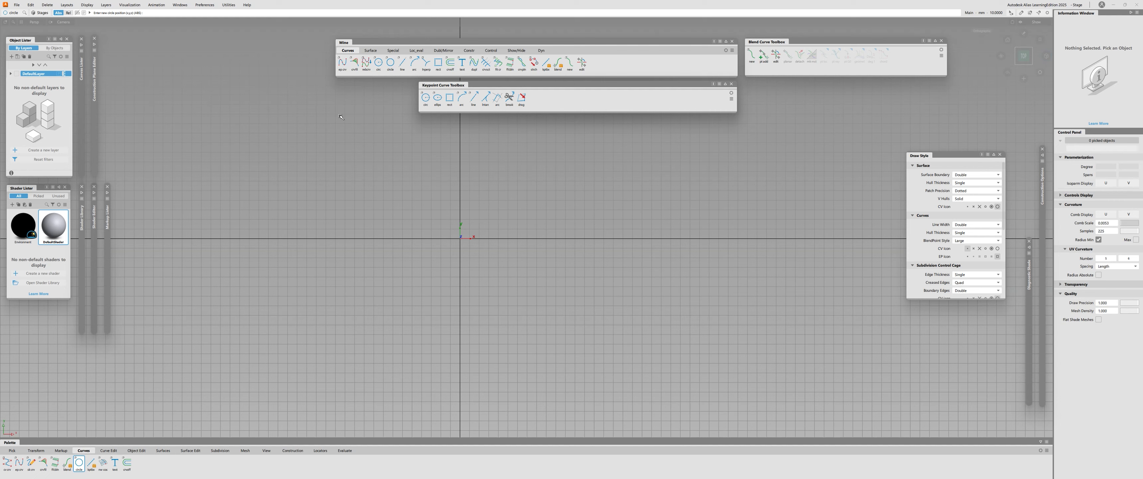
{"action": "left_click", "coordinate": [731, 83]}
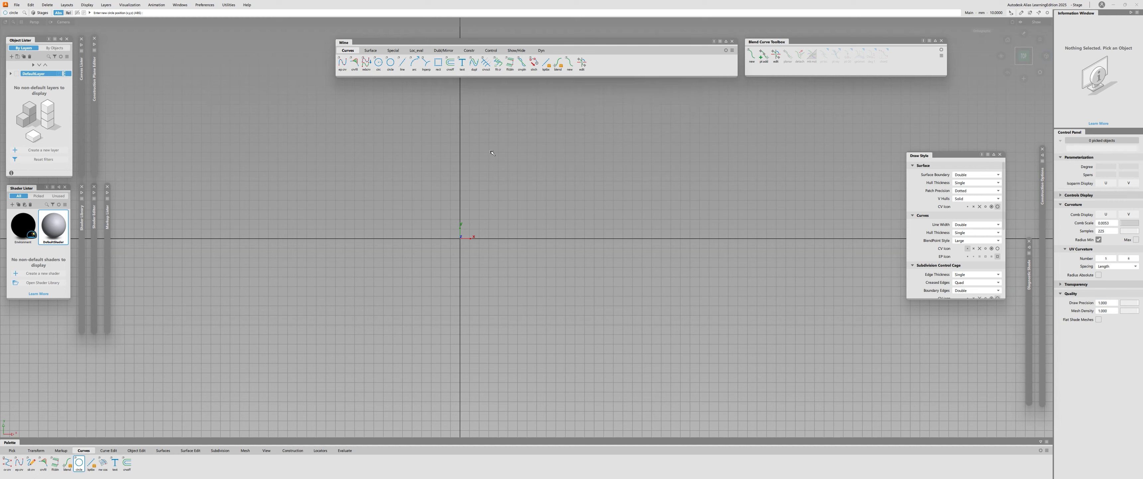
Reset the circle options, keeping Periodic Circle enabled with 12 spans
{"action": "double_click", "coordinate": [390, 63]}
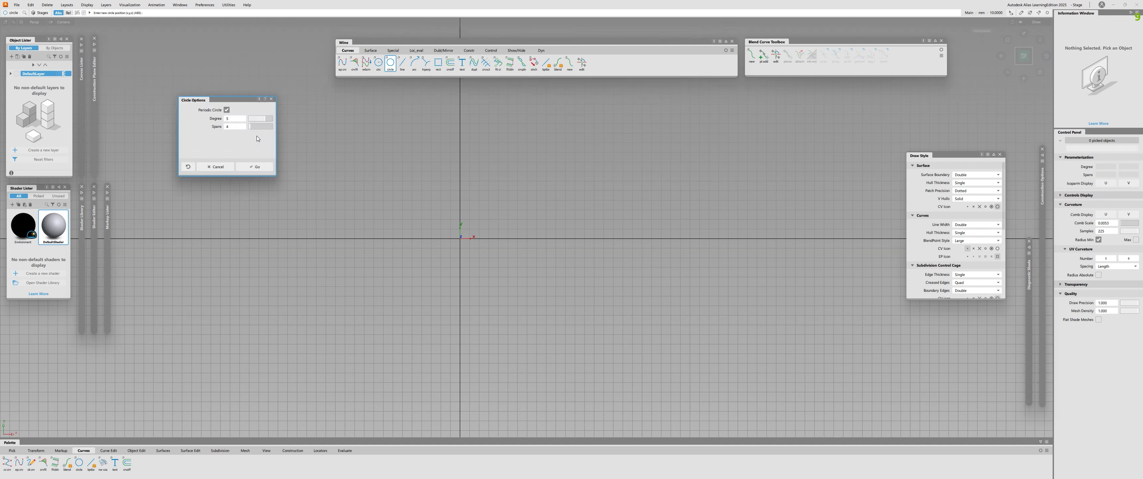
{"action": "mouse_move", "coordinate": [230, 101]}
{"action": "left_mouse_down"}
{"action": "mouse_move", "coordinate": [289, 115]}
{"action": "mouse_move", "coordinate": [247, 106]}
{"action": "mouse_move", "coordinate": [253, 87]}
{"action": "mouse_move", "coordinate": [240, 95]}
{"action": "left_mouse_up"}
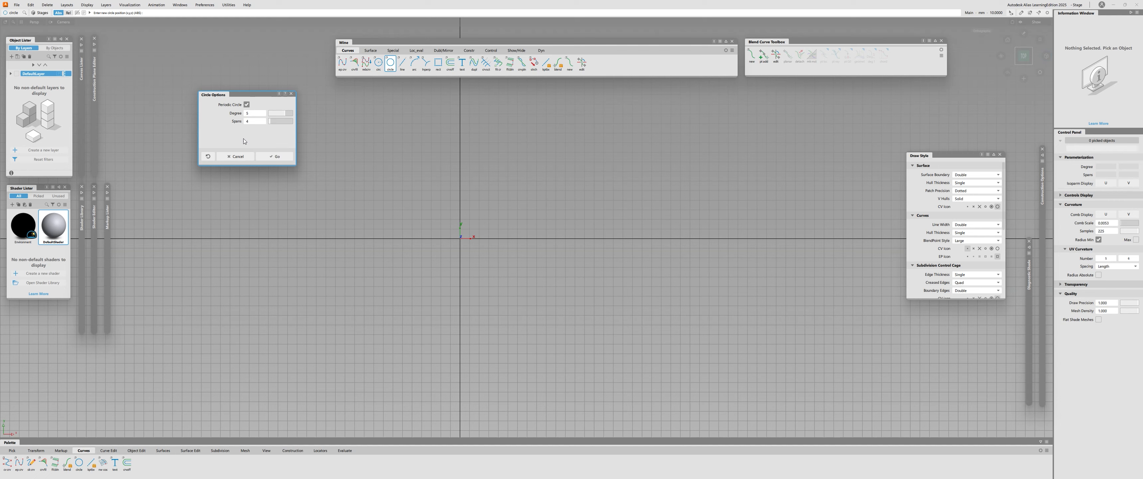
{"action": "left_click_drag", "start_coordinate": [237, 94], "coordinate": [267, 105]}
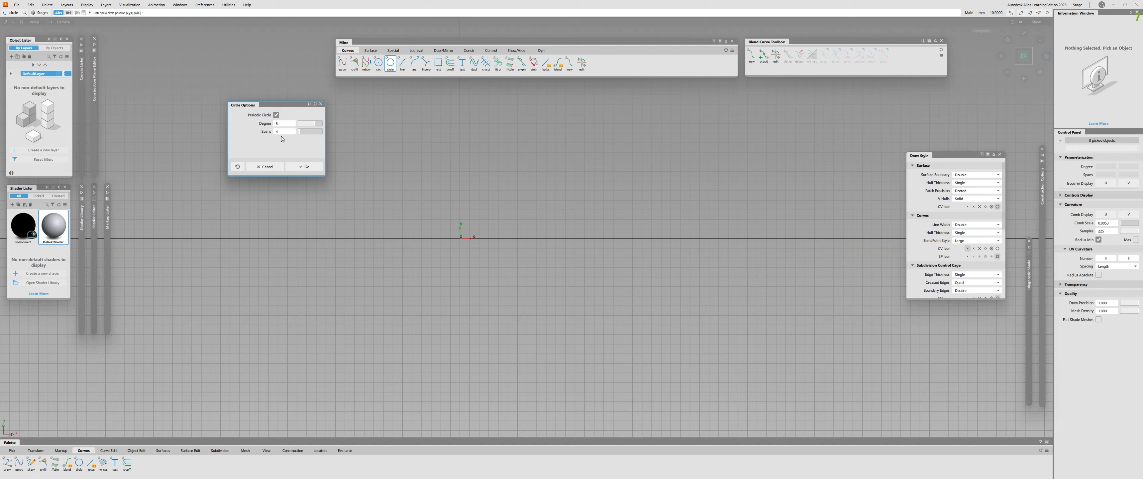
{"action": "left_click", "coordinate": [237, 168]}
{"action": "left_click_drag", "start_coordinate": [280, 105], "coordinate": [267, 108]}
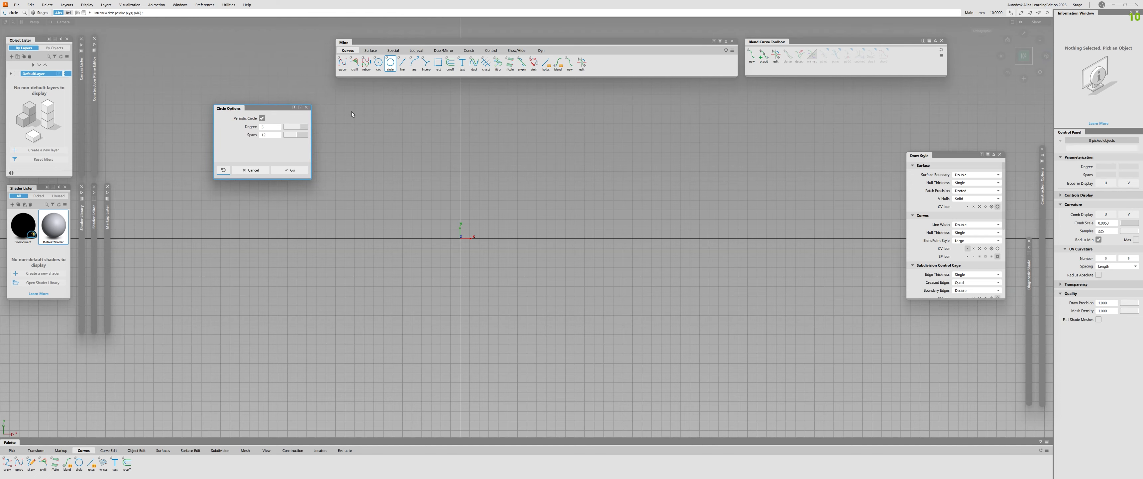
{"action": "left_click", "coordinate": [292, 170]}
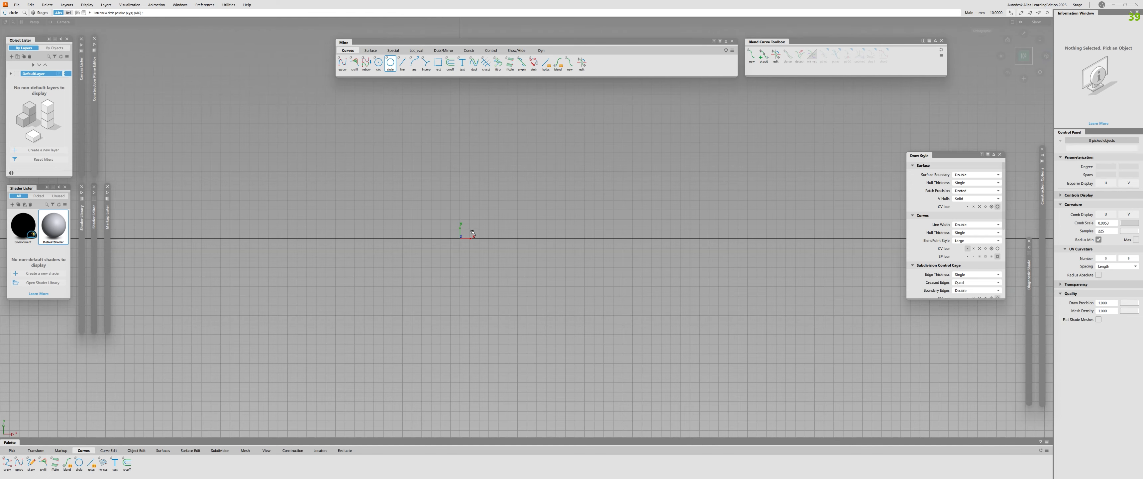
Place the 12-span periodic circle at the origin
{"action": "left_click", "coordinate": [461, 238]}
{"action": "right_click_drag", "start_coordinate": [472, 232], "coordinate": [377, 227], "text": "alt+shift"}
{"action": "middle_click_drag", "start_coordinate": [378, 227], "coordinate": [423, 226], "text": "alt+shift"}
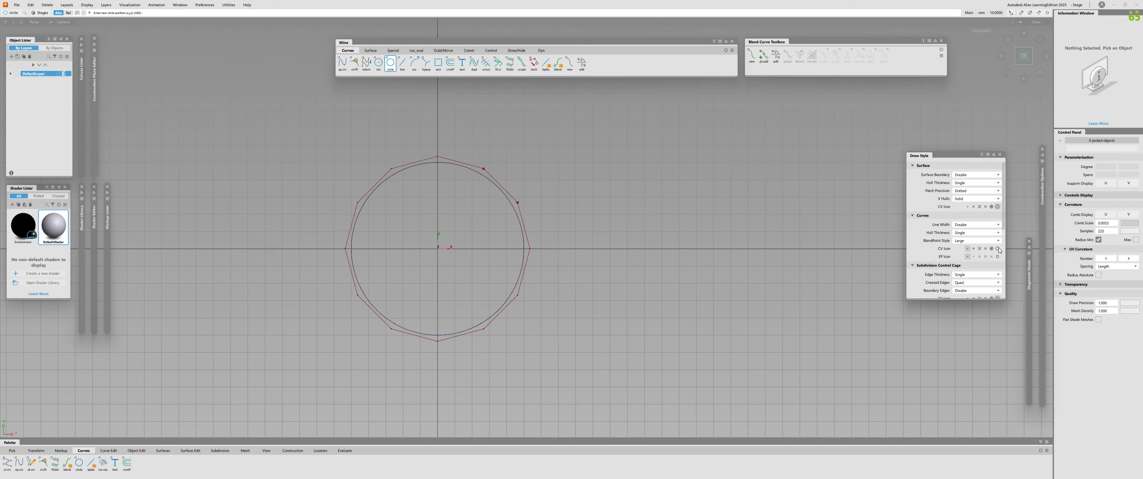
{"action": "right_click_drag", "start_coordinate": [350, 182], "coordinate": [408, 177], "text": "alt+shift"}
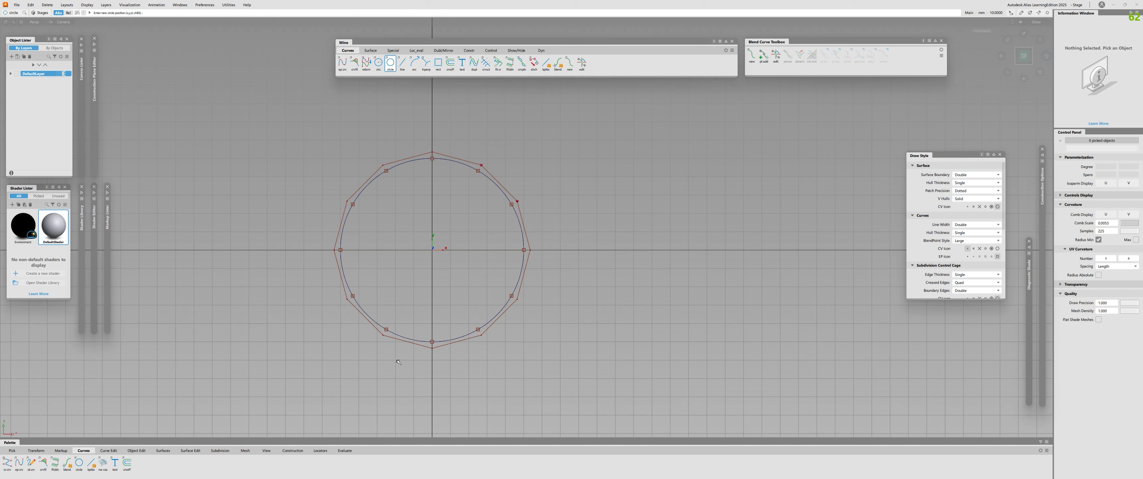
Review the Periodic Circle, Degree and Spans settings in the circle options
{"action": "double_click", "coordinate": [390, 63]}
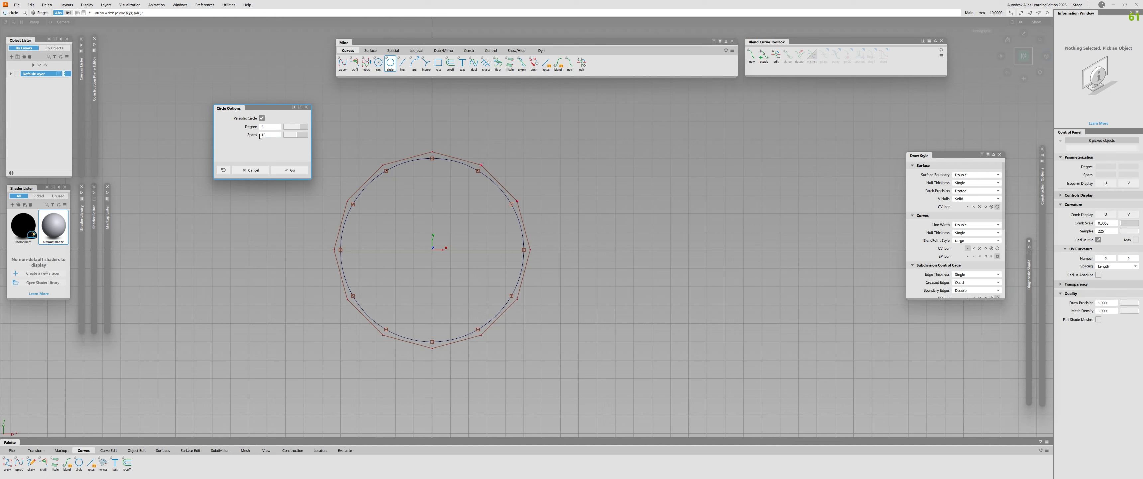
{"action": "left_click_drag", "start_coordinate": [253, 110], "coordinate": [220, 103]}
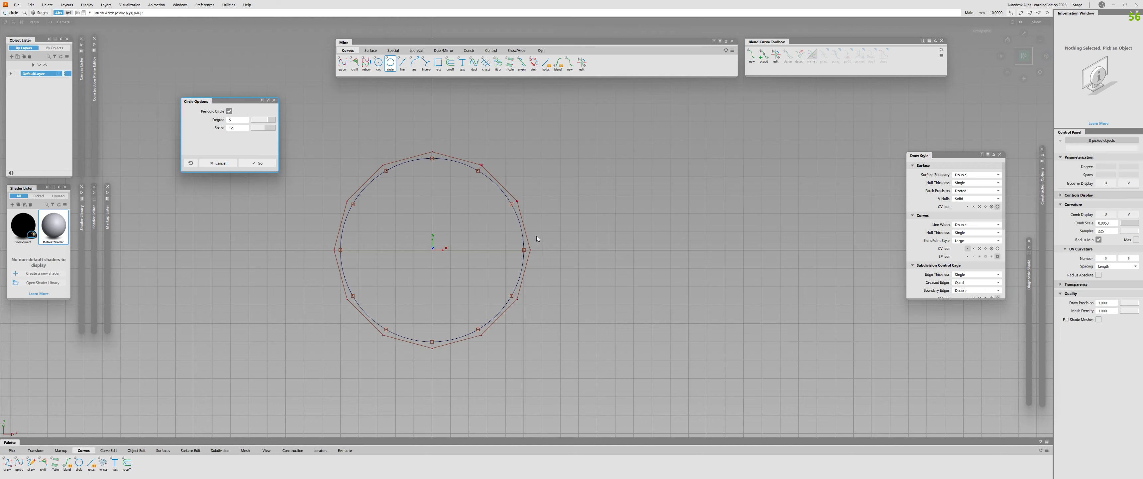
{"action": "left_click", "coordinate": [258, 163]}
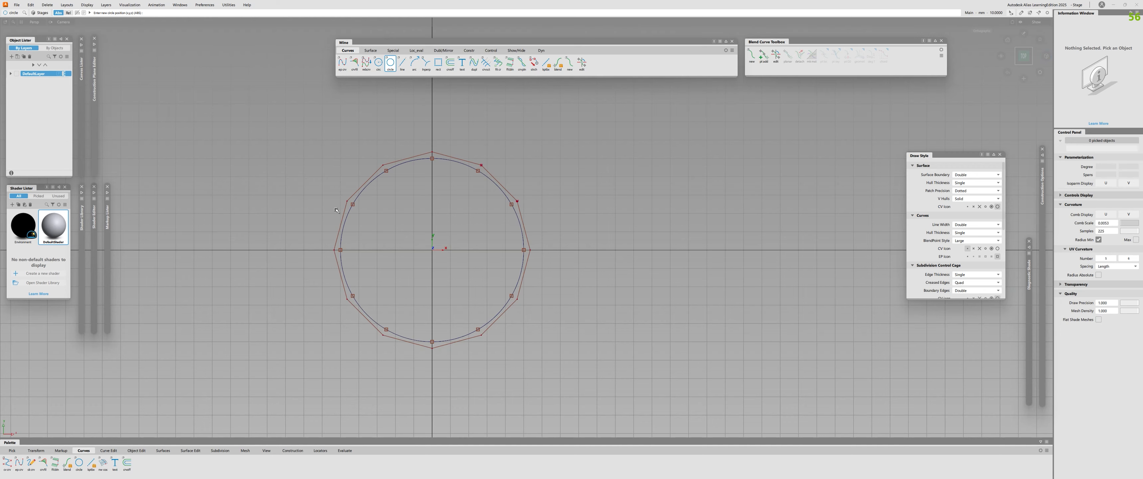
Create a second periodic circle with 4 spans beside the first one and move it farther away along the X axis
{"action": "mouse_move", "coordinate": [441, 208]}
{"action": "right_mouse_down", "text": "alt+shift"}
{"action": "mouse_move", "coordinate": [411, 208]}
{"action": "mouse_move", "coordinate": [444, 211]}
{"action": "right_mouse_up", "text": "alt+shift"}
{"action": "middle_click_drag", "start_coordinate": [444, 211], "coordinate": [415, 207], "text": "alt+shift"}
{"action": "double_click", "coordinate": [391, 62]}
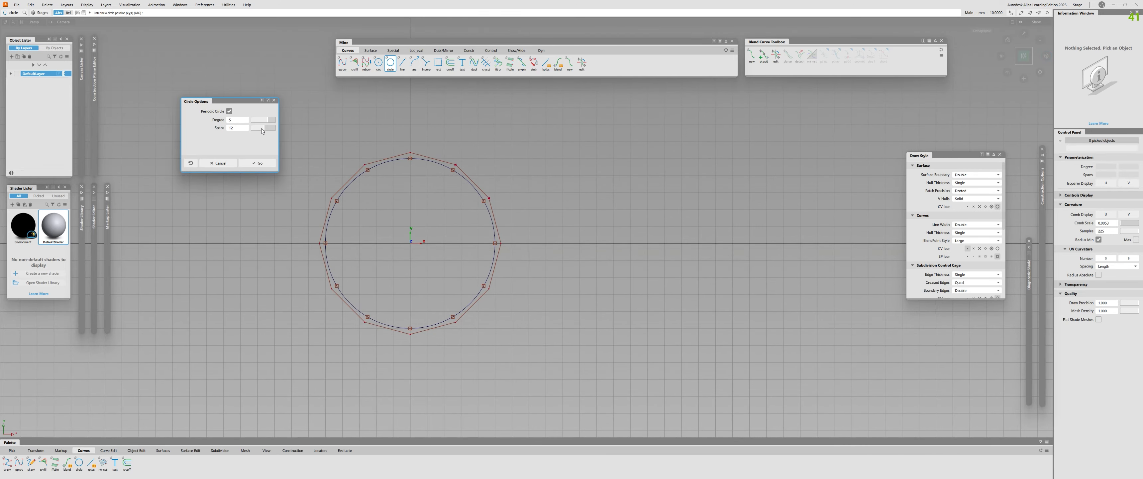
{"action": "left_click_drag", "start_coordinate": [264, 128], "coordinate": [258, 128]}
{"action": "left_click", "coordinate": [258, 163]}
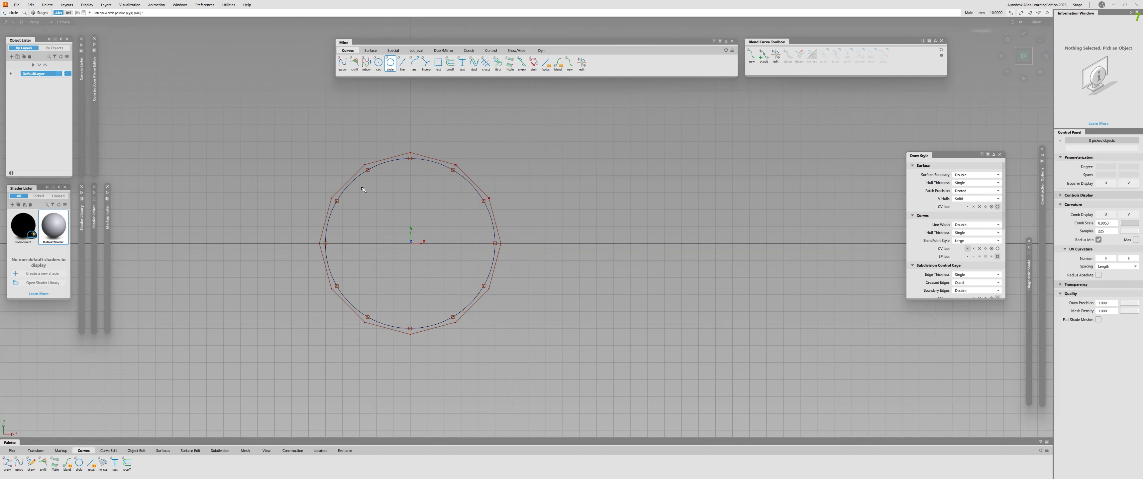
{"action": "left_click", "coordinate": [668, 243]}
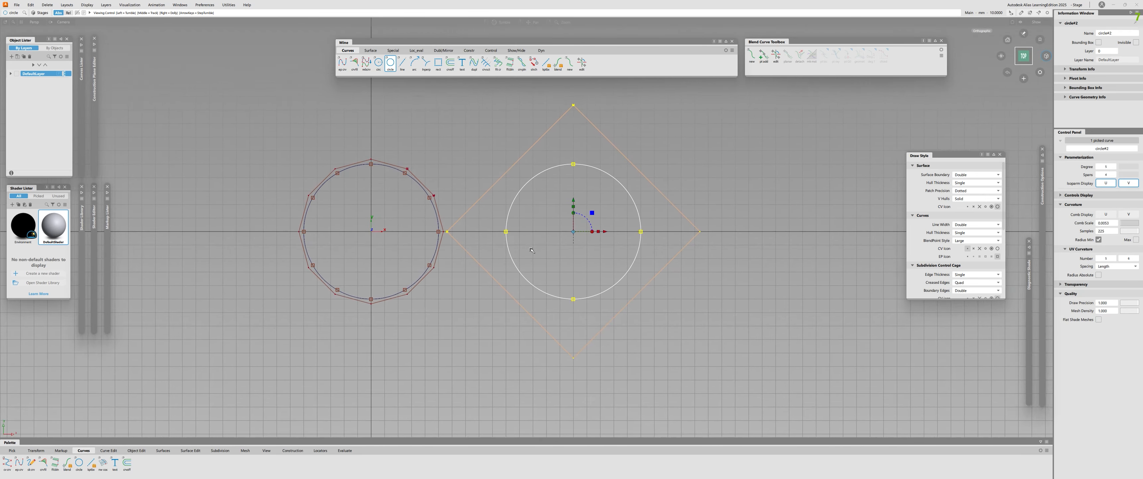
{"action": "left_click_drag", "start_coordinate": [607, 232], "coordinate": [655, 232]}
{"action": "left_click", "coordinate": [595, 231]}
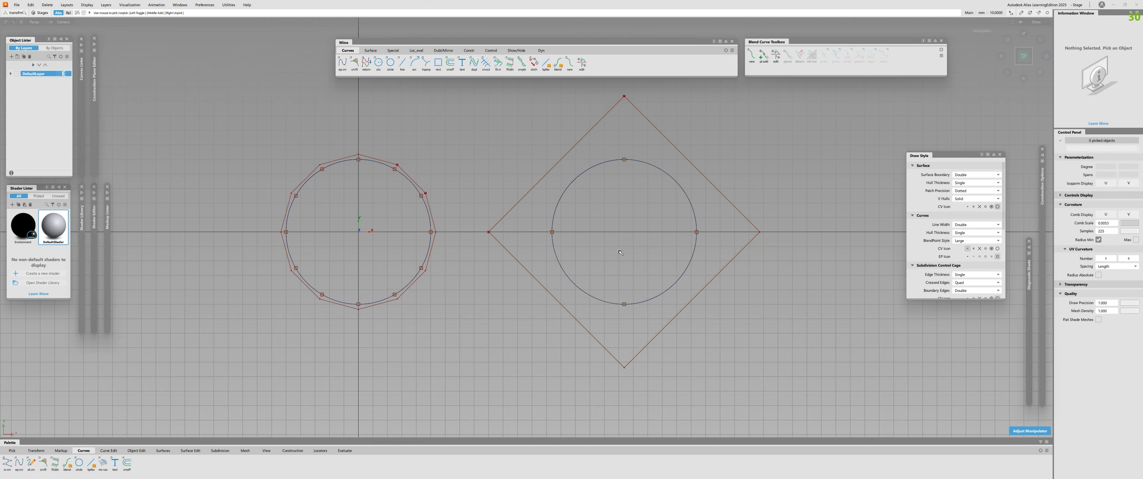
Move one of the overlapping control vertices at the left corner of the 4-span circle's hull straight down, distorting the circle
{"action": "right_click_drag", "start_coordinate": [594, 232], "coordinate": [603, 231], "text": "alt+shift"}
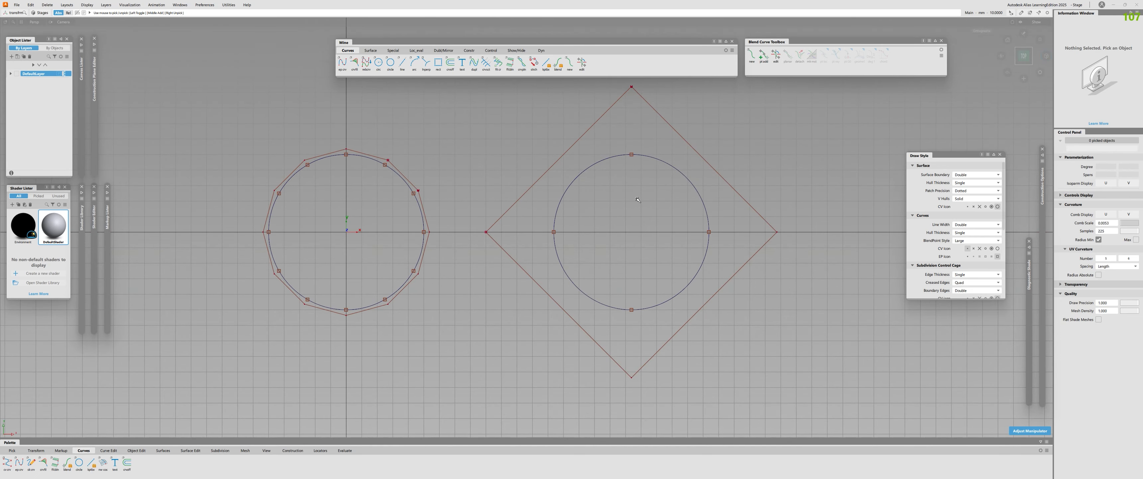
{"action": "middle_click_drag", "start_coordinate": [555, 191], "coordinate": [501, 194], "text": "alt+shift"}
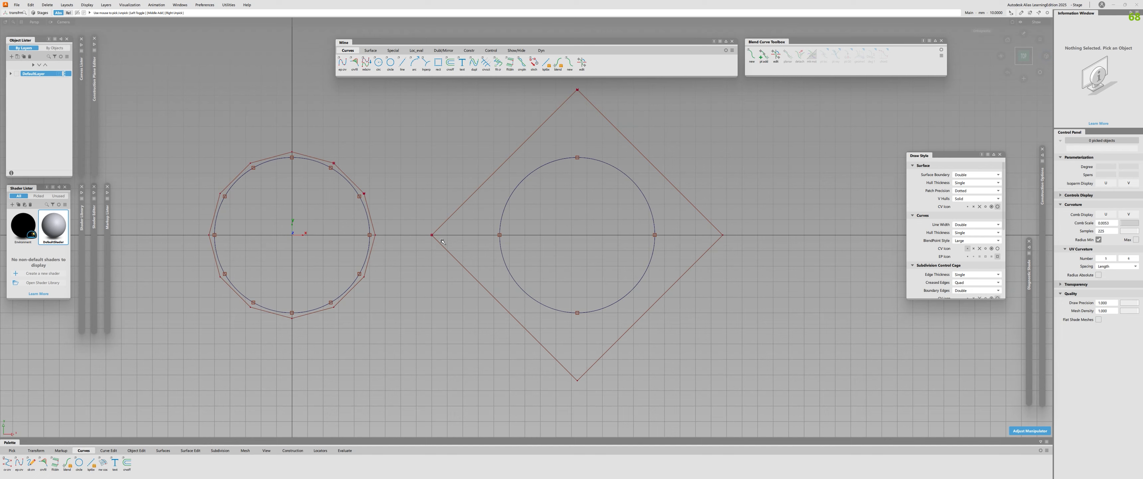
{"action": "key", "text": "F8"}
{"action": "left_click", "coordinate": [432, 235]}
{"action": "left_click", "coordinate": [450, 249]}
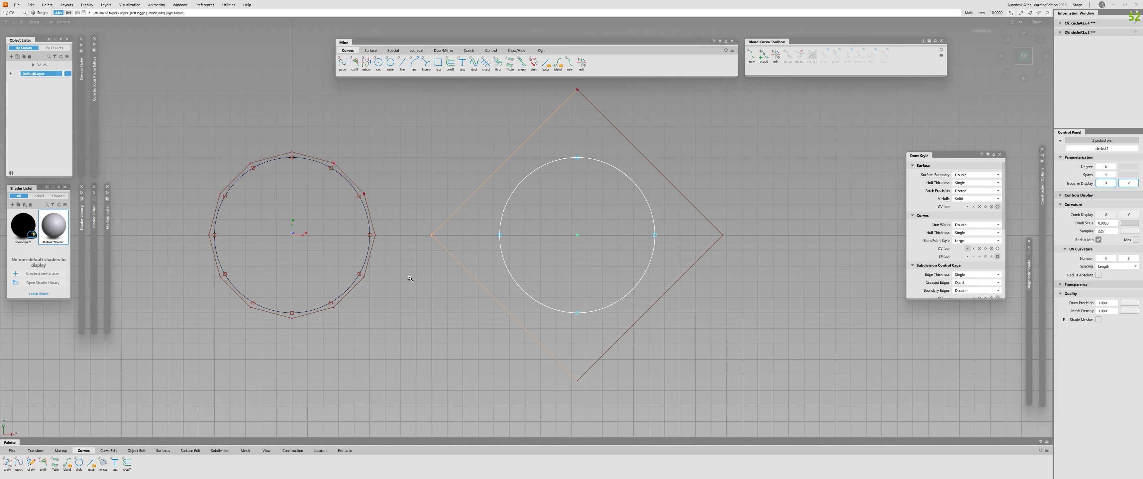
{"action": "right_click_drag", "start_coordinate": [410, 278], "coordinate": [417, 208], "text": "alt+shift"}
{"action": "key", "text": "w"}
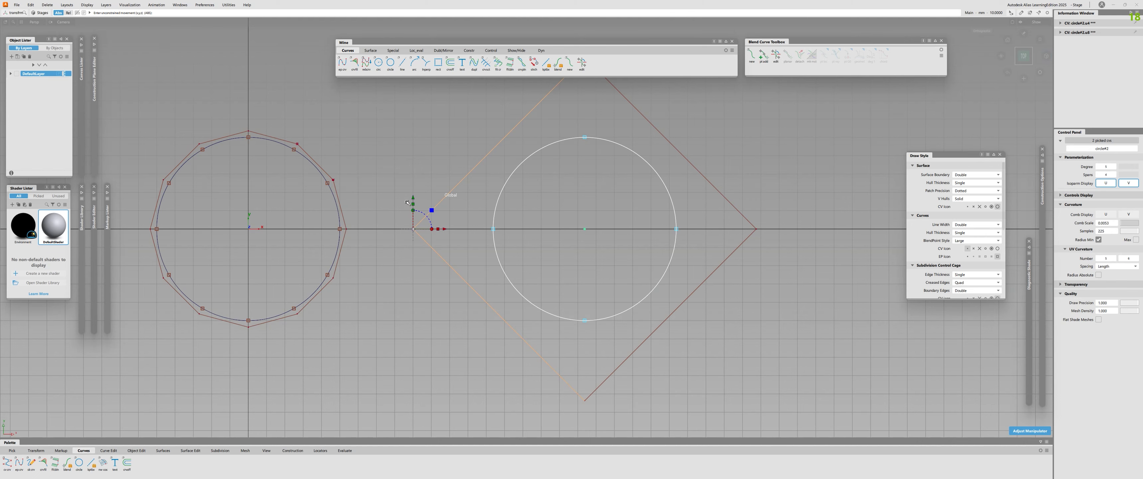
{"action": "left_click_drag", "start_coordinate": [412, 200], "coordinate": [420, 304]}
{"action": "left_click_drag", "start_coordinate": [420, 304], "coordinate": [419, 329], "text": "ctrl+shift"}
Examine the separated control vertices on the left side of the distorted circle's hull
{"action": "right_click_drag", "start_coordinate": [439, 249], "coordinate": [414, 223], "text": "alt+shift"}
{"action": "middle_click_drag", "start_coordinate": [414, 223], "coordinate": [385, 283], "text": "alt+shift"}
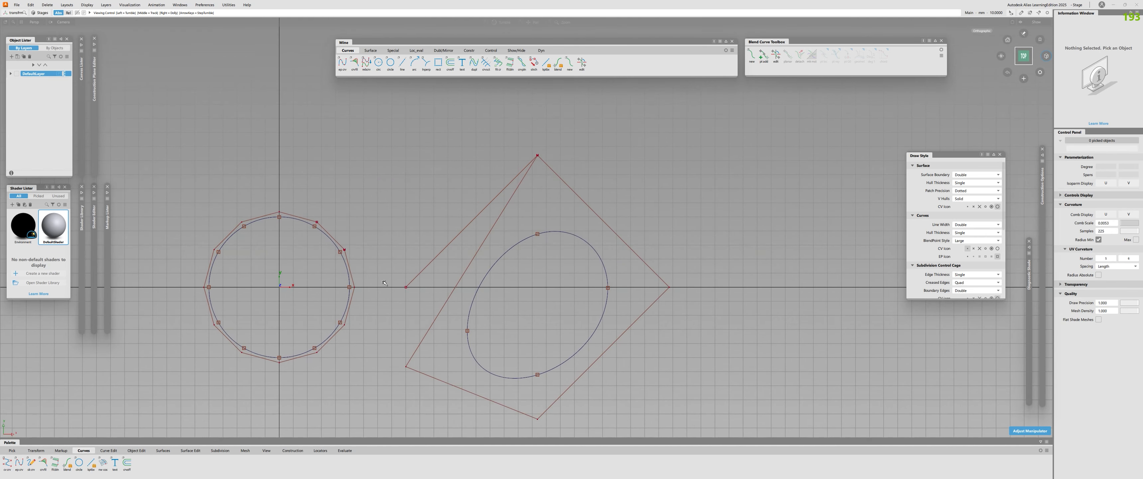
{"action": "key", "text": "q"}
{"action": "left_click_drag", "start_coordinate": [400, 279], "coordinate": [417, 303]}
{"action": "middle_click_drag", "start_coordinate": [435, 303], "coordinate": [395, 299], "text": "alt+shift"}
{"action": "left_click", "coordinate": [426, 275]}
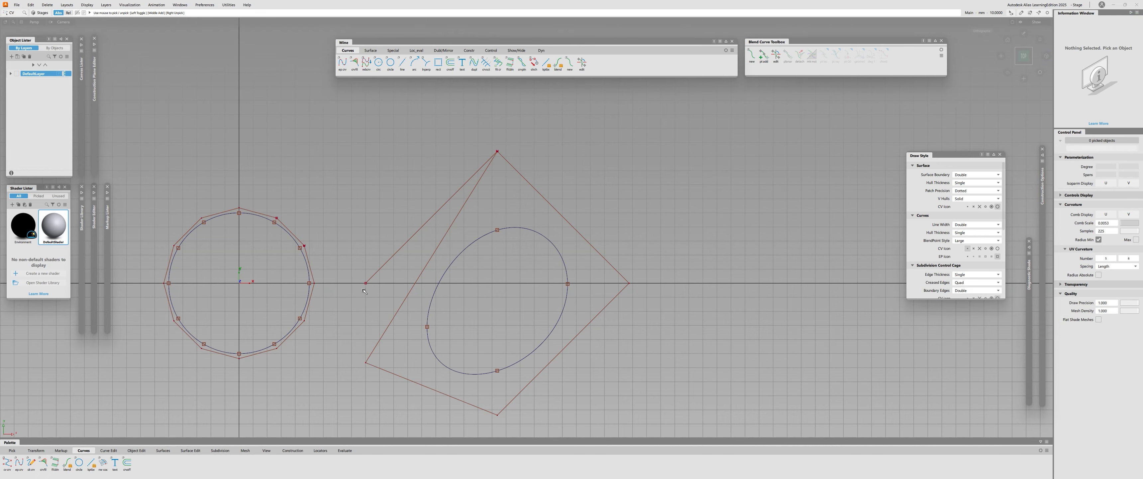
{"action": "right_click_drag", "start_coordinate": [364, 393], "coordinate": [400, 393], "text": "alt+shift"}
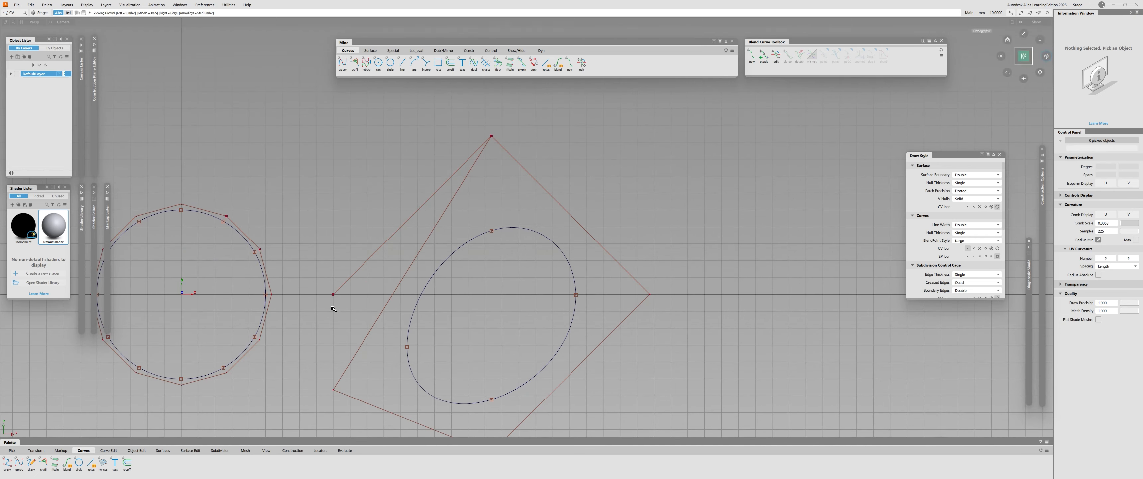
{"action": "right_click_drag", "start_coordinate": [353, 299], "coordinate": [332, 300], "text": "alt+shift"}
{"action": "middle_click_drag", "start_coordinate": [332, 300], "coordinate": [332, 283], "text": "alt+shift"}
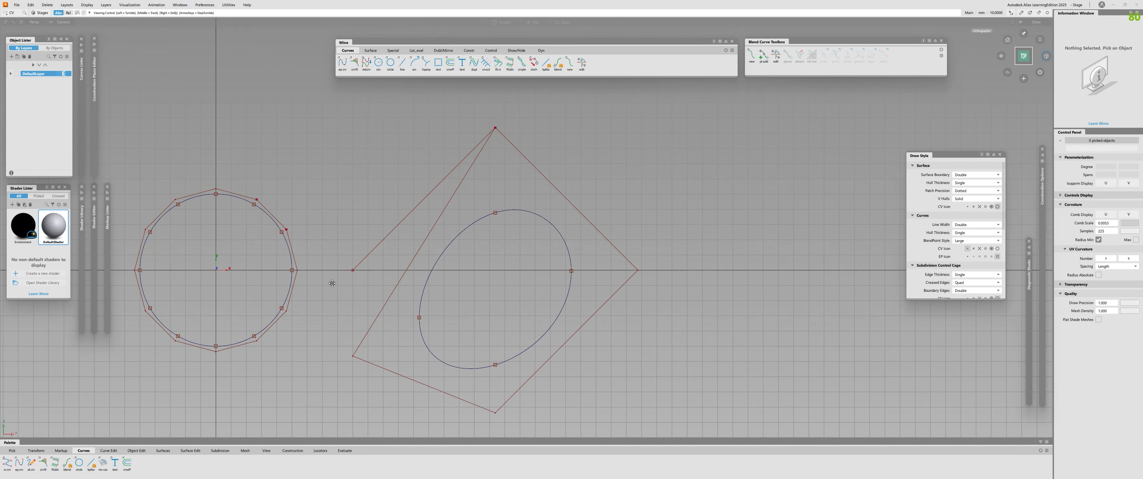
Pick the control vertex at the top corner of the distorted circle's hull and inspect how it connects to its neighbours
{"action": "left_click", "coordinate": [496, 127]}
{"action": "key", "text": "t"}
{"action": "mouse_move", "coordinate": [495, 103]}
{"action": "left_mouse_down"}
{"action": "mouse_move", "coordinate": [496, 146]}
{"action": "mouse_move", "coordinate": [502, 111]}
{"action": "left_mouse_up"}
{"action": "left_click_drag", "start_coordinate": [496, 134], "coordinate": [496, 104]}
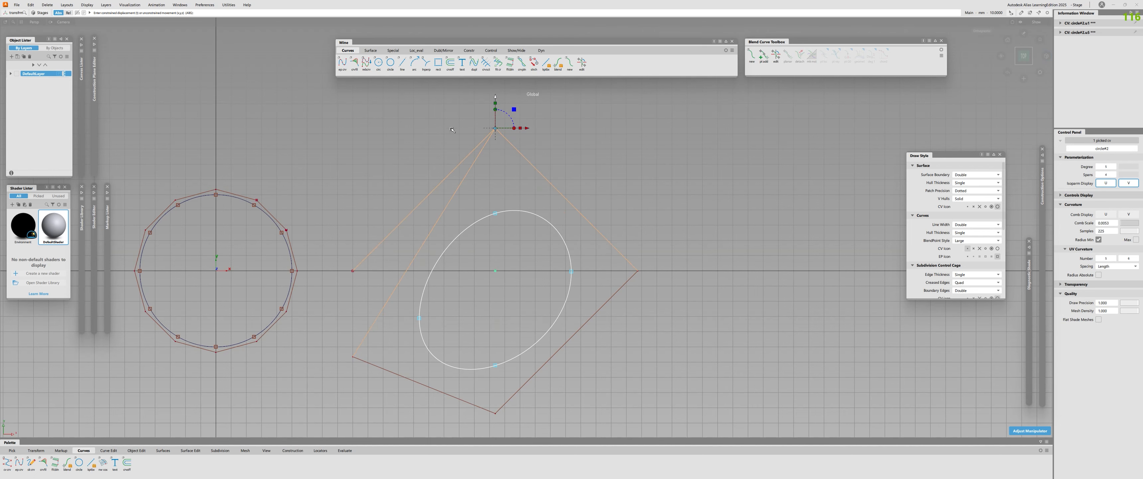
{"action": "right_click_drag", "start_coordinate": [510, 134], "coordinate": [497, 138], "text": "alt+shift"}
{"action": "left_click_drag", "start_coordinate": [498, 137], "coordinate": [496, 206], "text": "ctrl+shift"}
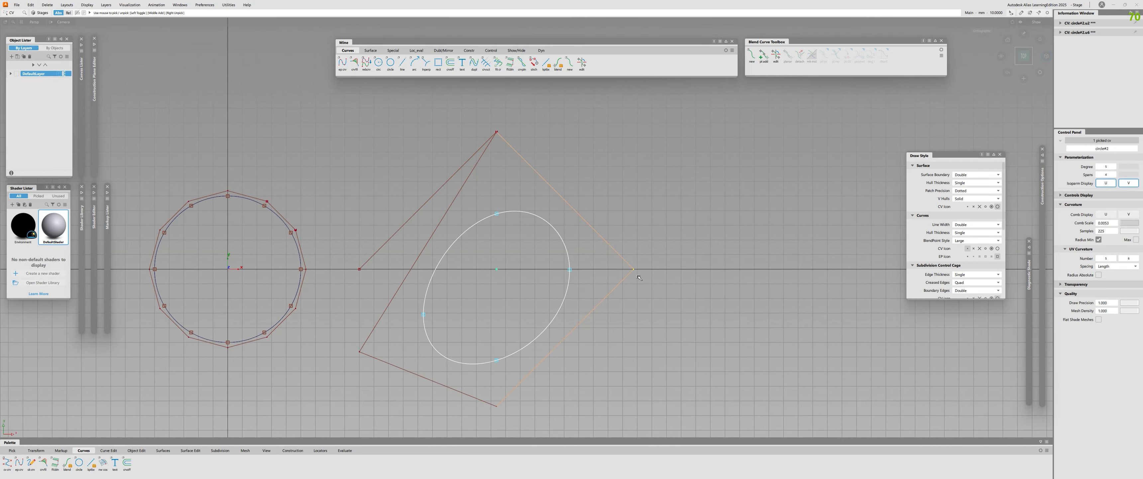
Try to move the lower-left control vertex of the distorted circle's hull upward, and undo the change
{"action": "left_click_drag", "start_coordinate": [348, 341], "coordinate": [369, 360]}
{"action": "middle_click_drag", "start_coordinate": [368, 359], "coordinate": [368, 333], "text": "ctrl+shift"}
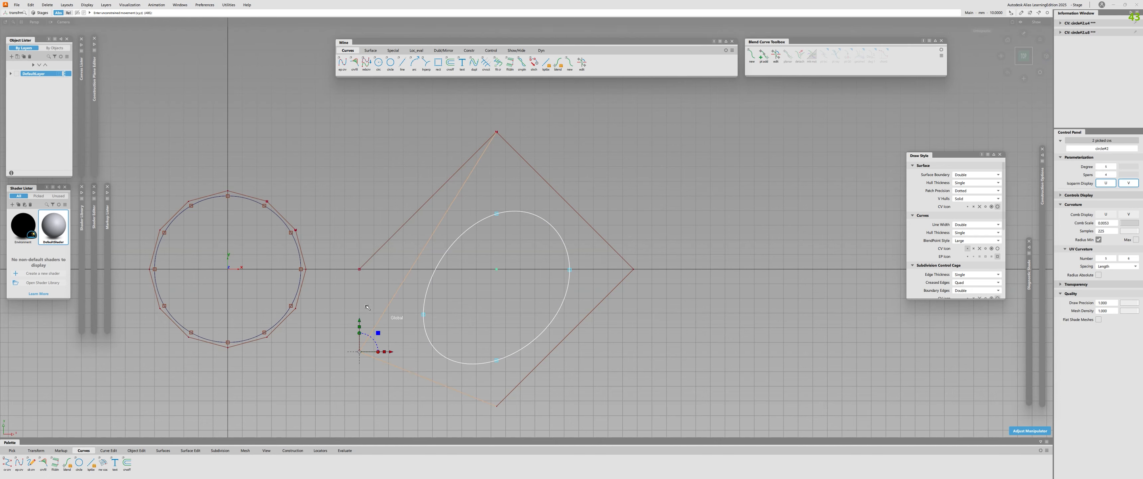
{"action": "left_click_drag", "start_coordinate": [360, 320], "coordinate": [424, 213]}
{"action": "right_click_drag", "start_coordinate": [453, 209], "coordinate": [424, 214], "text": "alt+shift"}
{"action": "key", "text": "ctrl+z"}
{"action": "key", "text": "ctrl+z"}
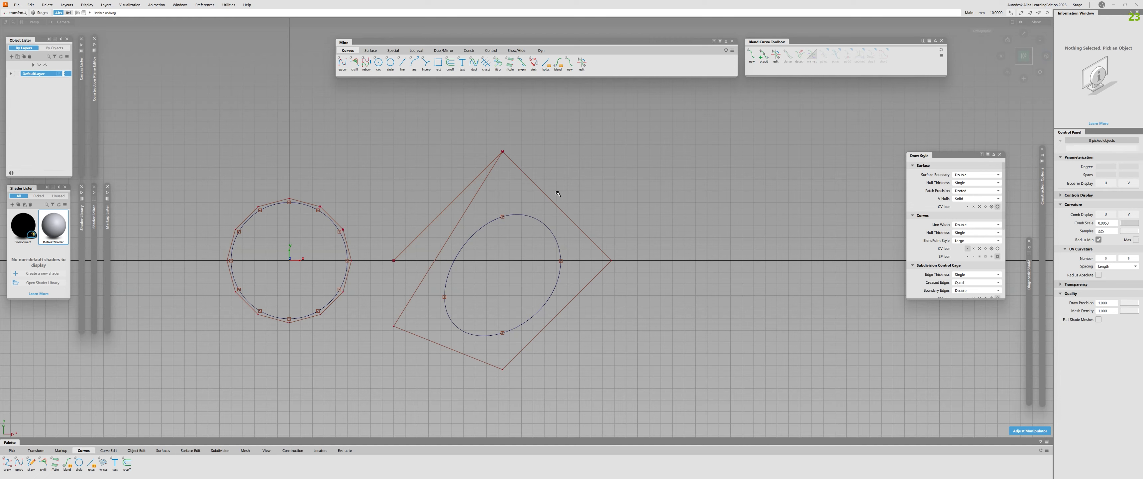
Pick the lower-left control vertex of the distorted circle's hull and examine how it shapes the curve
{"action": "scroll", "coordinate": [556, 263], "scroll_direction": "up", "scroll_amount": 2}
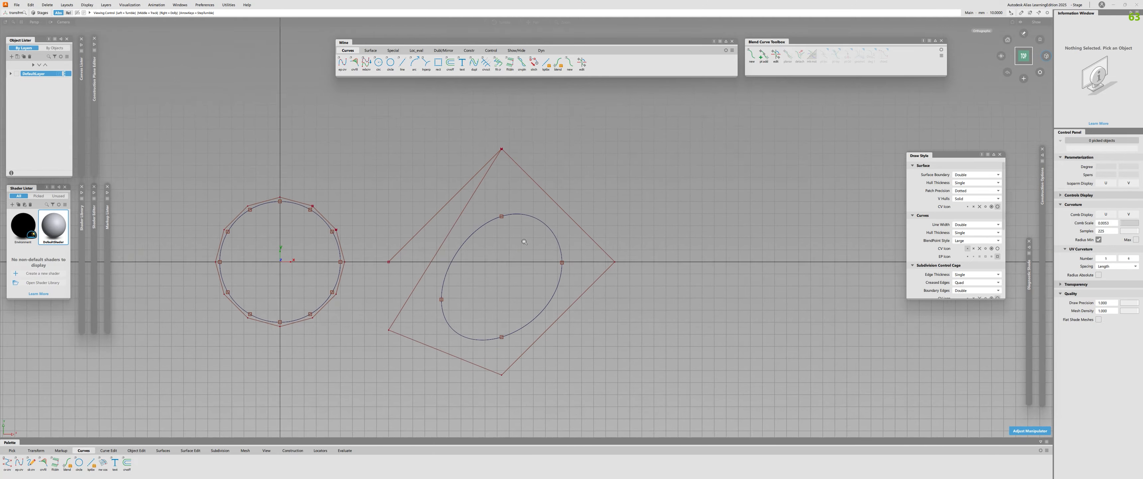
{"action": "right_click_drag", "start_coordinate": [511, 217], "coordinate": [521, 234], "text": "alt+shift"}
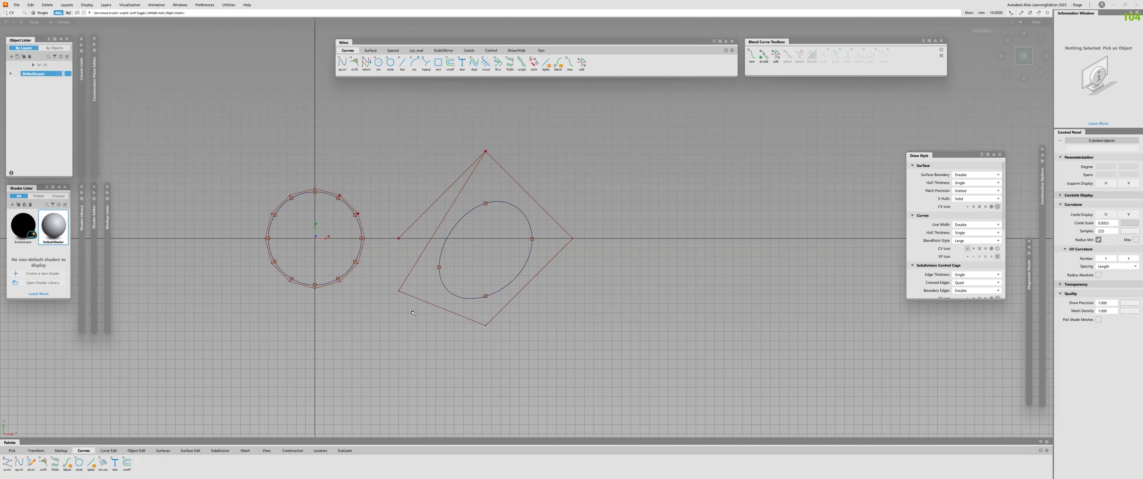
{"action": "left_click_drag", "start_coordinate": [390, 281], "coordinate": [408, 300]}
{"action": "mouse_move", "coordinate": [398, 266]}
{"action": "left_mouse_down"}
{"action": "mouse_move", "coordinate": [399, 254]}
{"action": "mouse_move", "coordinate": [410, 279]}
{"action": "left_mouse_up"}
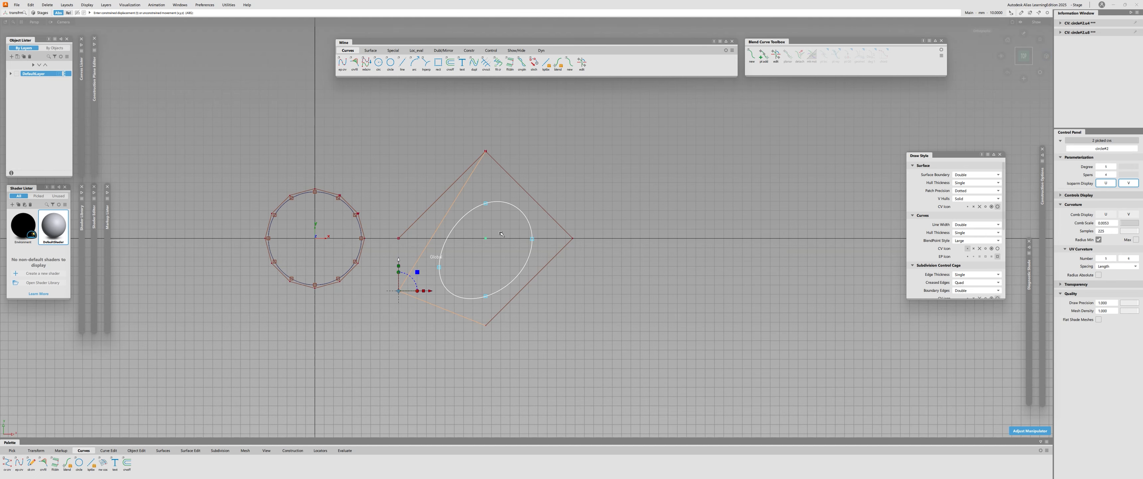
{"action": "scroll", "coordinate": [496, 226], "scroll_direction": "up", "scroll_amount": 2}
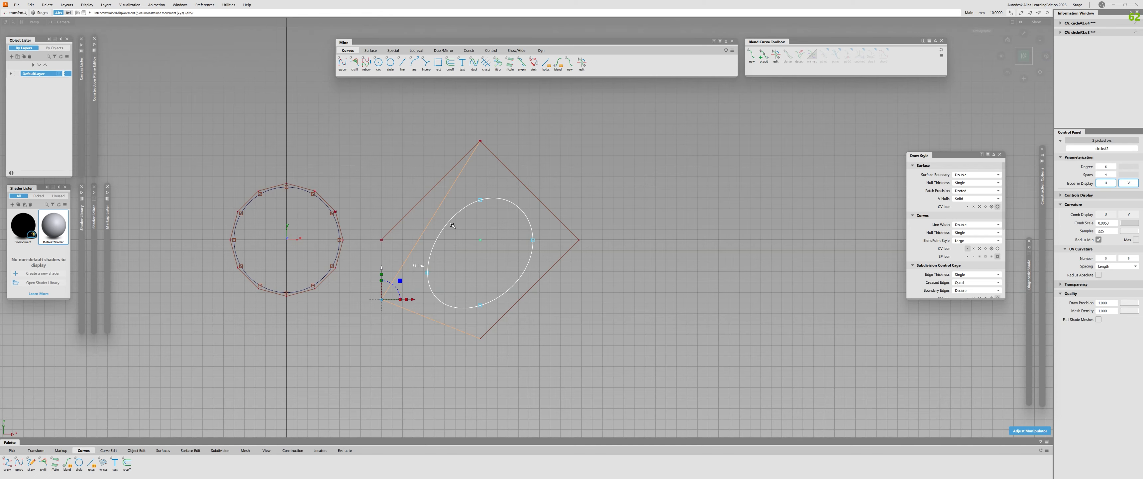
{"action": "right_click_drag", "start_coordinate": [452, 226], "coordinate": [413, 226], "text": "alt+shift"}
{"action": "middle_click_drag", "start_coordinate": [413, 226], "coordinate": [446, 225], "text": "alt+shift"}
{"action": "right_click_drag", "start_coordinate": [446, 226], "coordinate": [481, 226], "text": "alt+shift"}
Delete the distorted 4-span circle, keeping only the circle at the origin
{"action": "left_click_drag", "start_coordinate": [580, 175], "coordinate": [517, 253]}
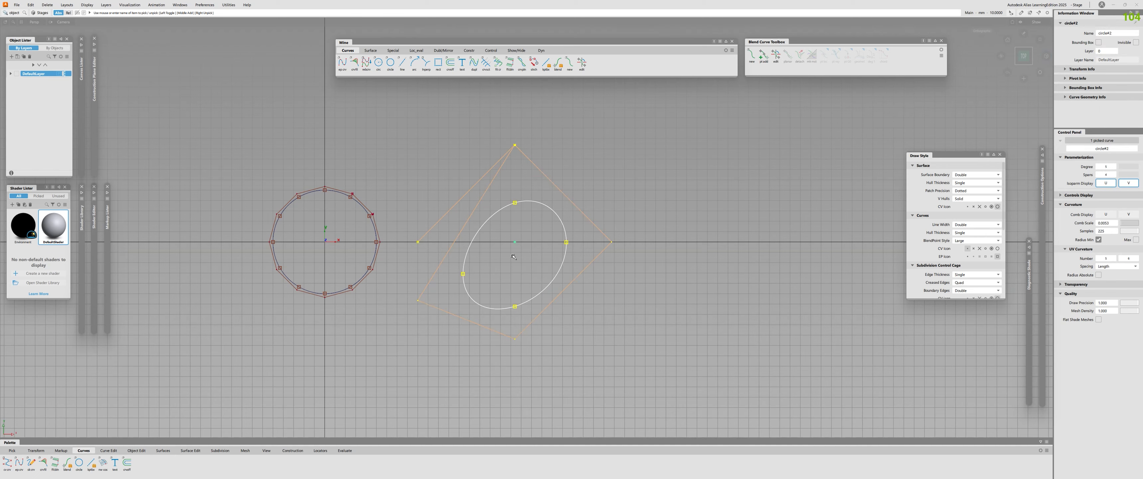
{"action": "key", "text": "Delete"}
{"action": "middle_click_drag", "start_coordinate": [483, 249], "coordinate": [610, 262], "text": "alt+shift"}
{"action": "right_click_drag", "start_coordinate": [453, 245], "coordinate": [485, 245], "text": "alt+shift"}
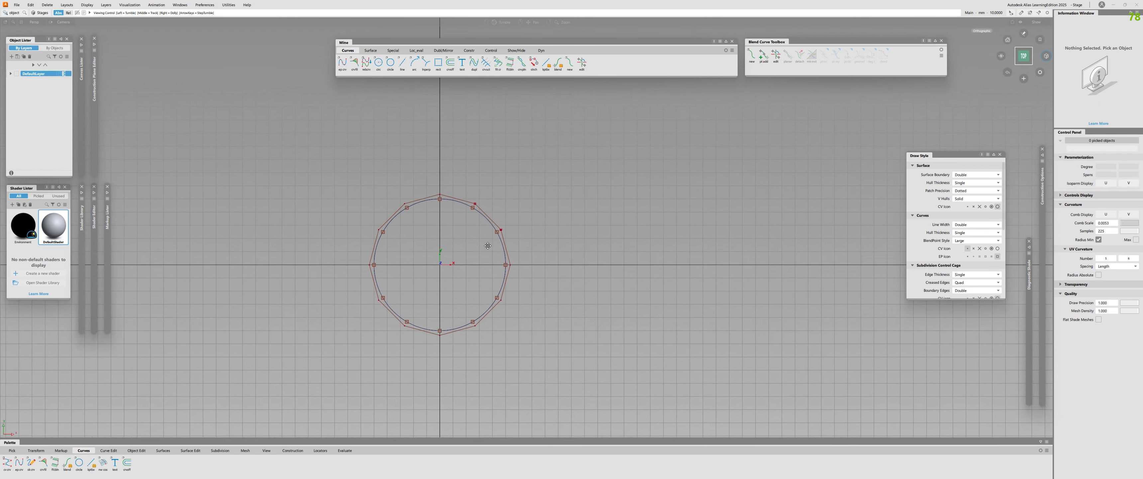
{"action": "middle_click_drag", "start_coordinate": [485, 245], "coordinate": [507, 246], "text": "alt+shift"}
Pick the remaining circle at the origin and check the Circle tool's periodic, degree and span options
{"action": "left_click_drag", "start_coordinate": [528, 224], "coordinate": [427, 259]}
{"action": "double_click", "coordinate": [390, 62]}
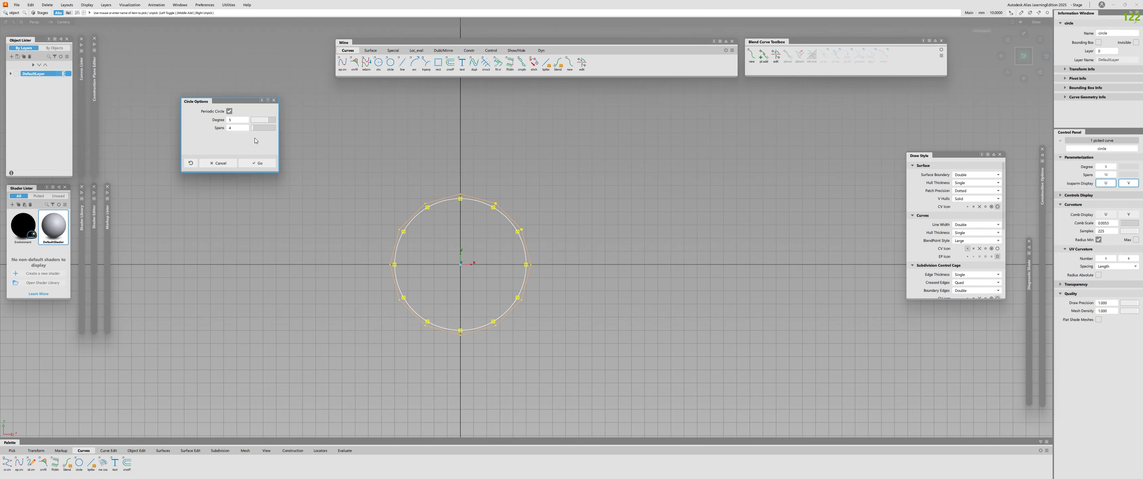
{"action": "left_click", "coordinate": [189, 165]}
{"action": "left_click", "coordinate": [273, 99]}
{"action": "right_click_drag", "start_coordinate": [395, 227], "coordinate": [429, 228], "text": "alt+shift"}
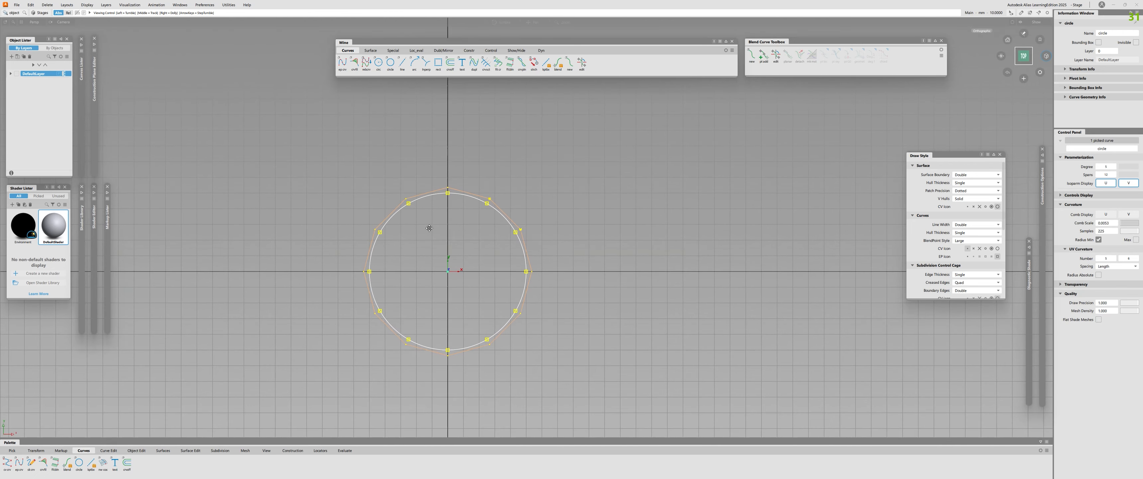
{"action": "left_click", "coordinate": [465, 222]}
Probe the radius of curvature at several places around the circle at the origin
{"action": "mouse_move", "coordinate": [429, 227]}
{"action": "middle_mouse_down", "text": "alt+shift"}
{"action": "mouse_move", "coordinate": [433, 213]}
{"action": "mouse_move", "coordinate": [475, 327]}
{"action": "middle_mouse_up", "text": "alt+shift"}
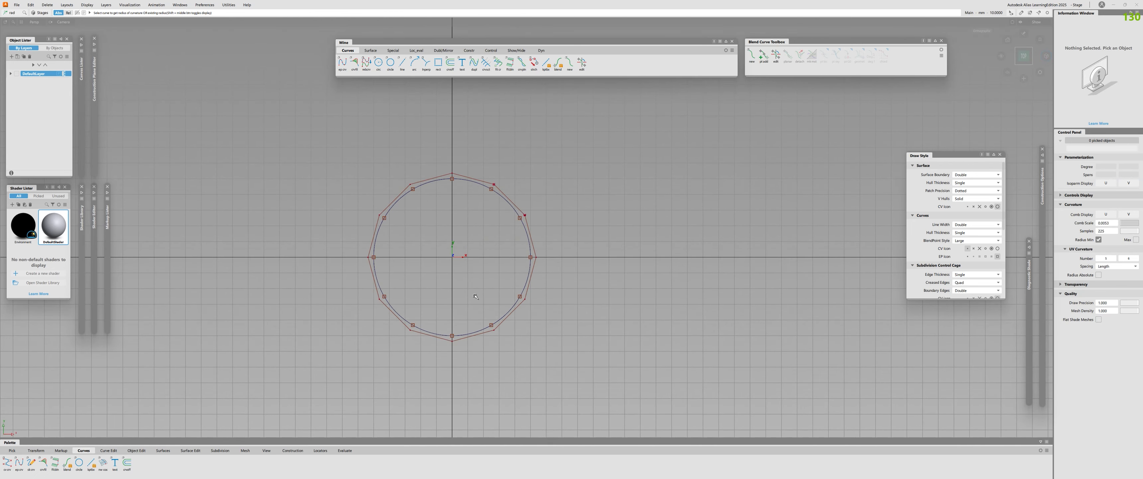
{"action": "left_click_drag", "start_coordinate": [479, 184], "coordinate": [500, 310]}
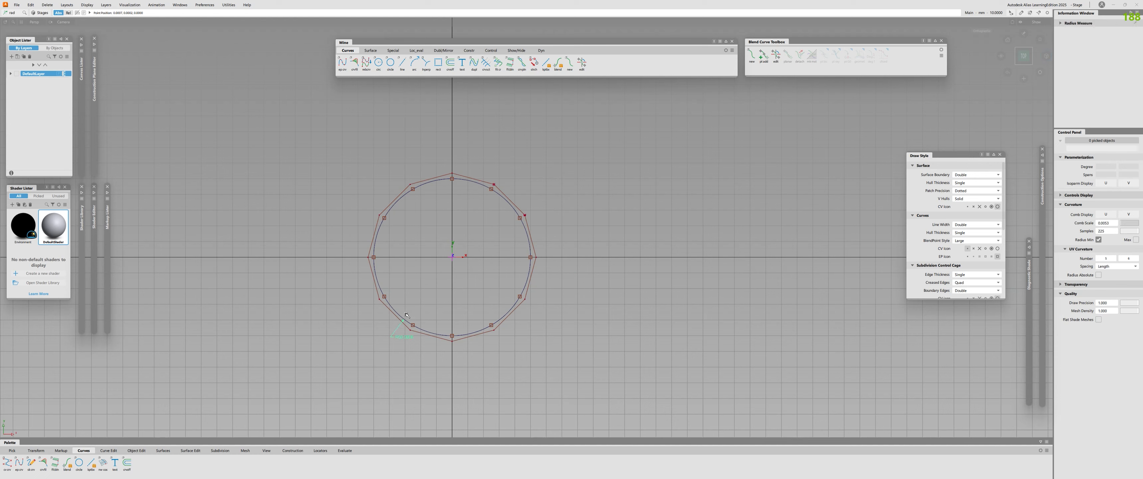
{"action": "left_click_drag", "start_coordinate": [407, 315], "coordinate": [494, 300]}
{"action": "left_click_drag", "start_coordinate": [422, 209], "coordinate": [407, 251]}
{"action": "left_click_drag", "start_coordinate": [419, 299], "coordinate": [393, 218]}
{"action": "left_click_drag", "start_coordinate": [464, 217], "coordinate": [444, 209]}
Set the Circle tool to create a periodic circle with 12 spans and the highest available degree
{"action": "double_click", "coordinate": [390, 62]}
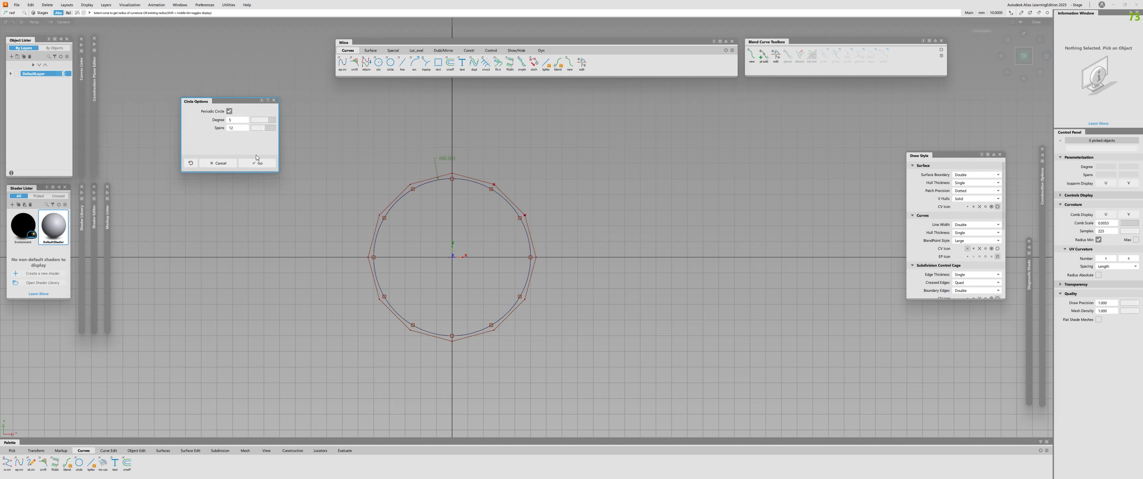
{"action": "left_click", "coordinate": [258, 162]}
{"action": "middle_click_drag", "start_coordinate": [518, 239], "coordinate": [395, 243], "text": "alt+shift"}
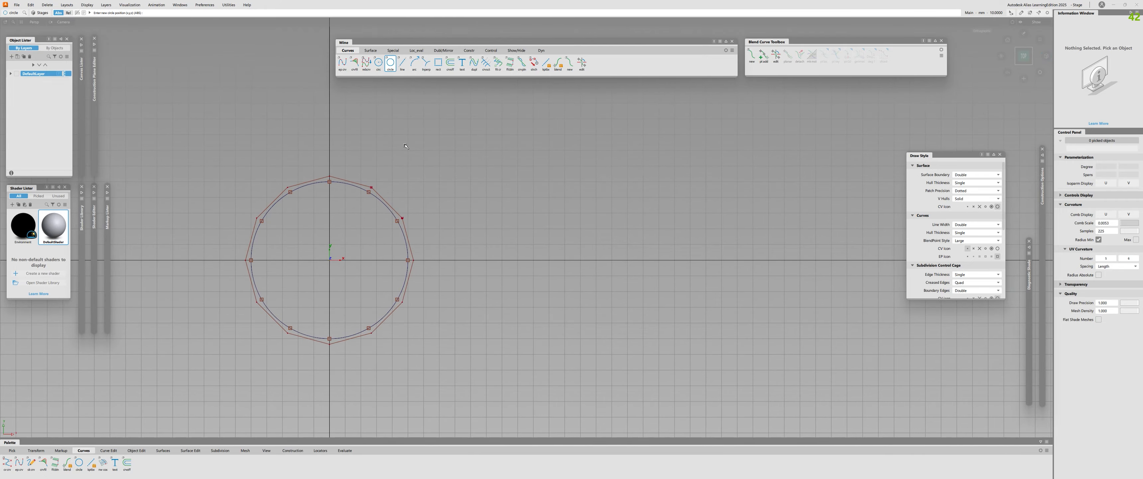
{"action": "double_click", "coordinate": [391, 70]}
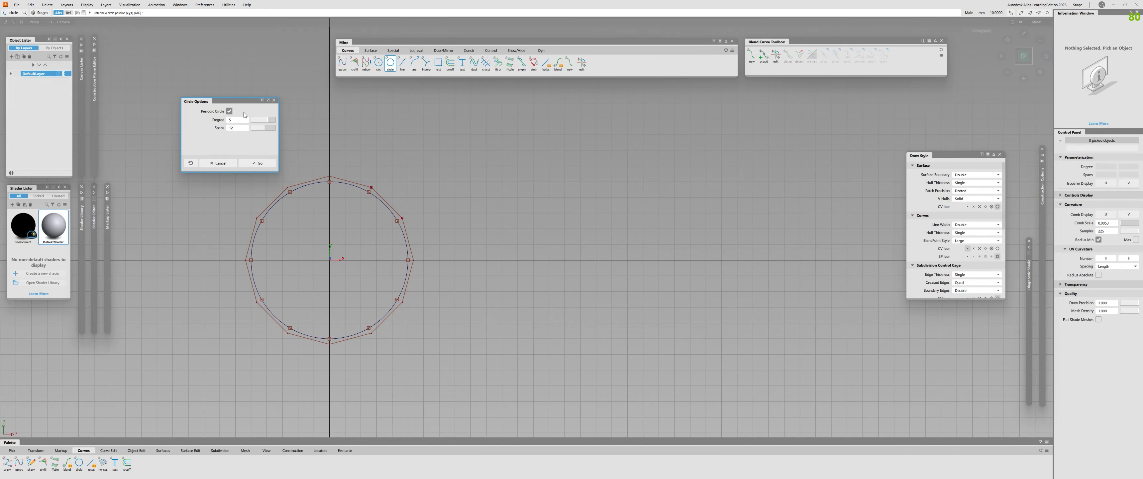
{"action": "left_click_drag", "start_coordinate": [268, 121], "coordinate": [274, 124]}
{"action": "left_click", "coordinate": [257, 163]}
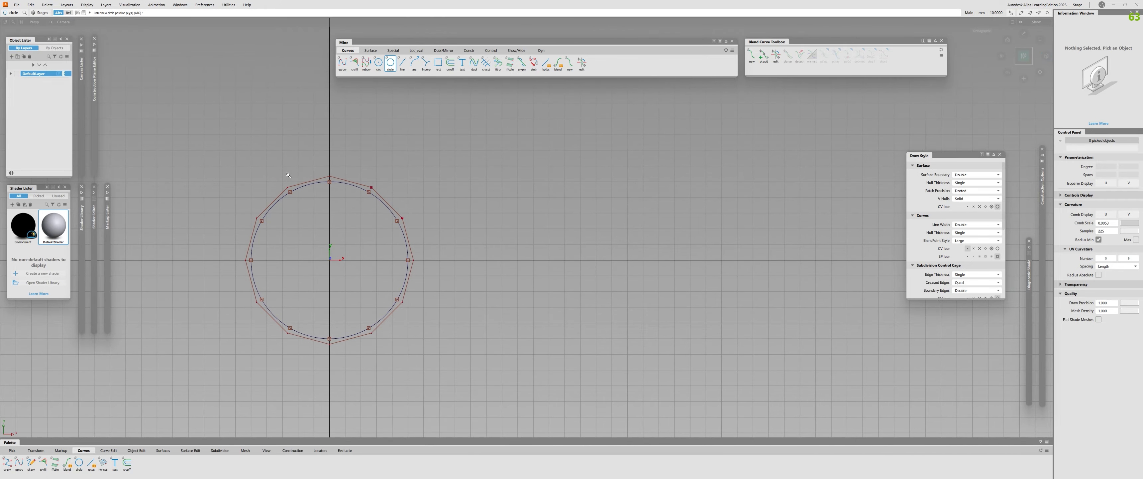
Place a 12-span periodic circle on the horizontal axis, to the right of the circle at the origin
{"action": "left_click", "coordinate": [596, 259]}
{"action": "right_click_drag", "start_coordinate": [547, 290], "coordinate": [595, 289], "text": "alt+shift"}
{"action": "middle_click_drag", "start_coordinate": [595, 289], "coordinate": [511, 289], "text": "alt+shift"}
{"action": "key", "text": "Escape"}
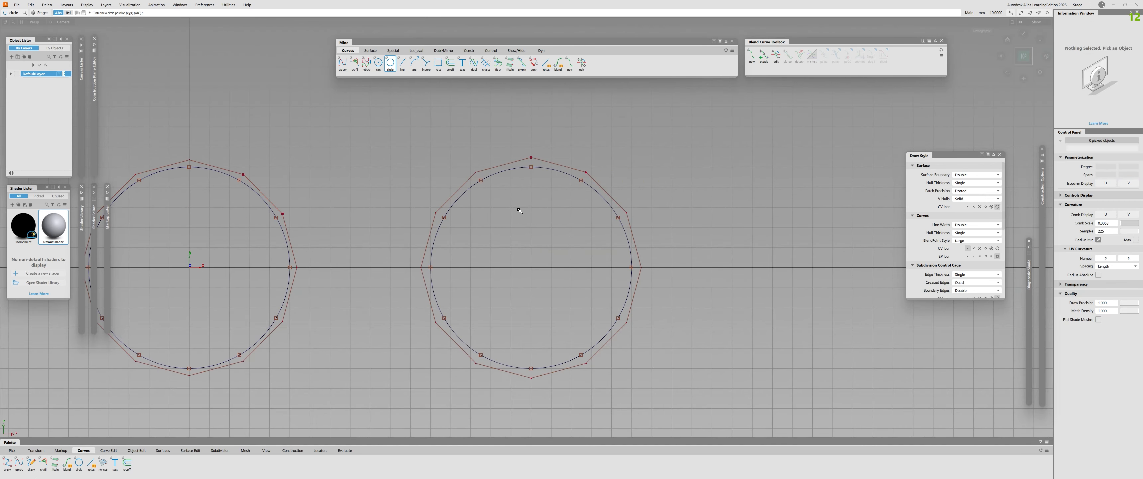
Probe the radius of curvature at several places around the second, higher-degree circle
{"action": "middle_click_drag", "start_coordinate": [520, 210], "coordinate": [528, 314], "text": "ctrl+shift"}
{"action": "left_click_drag", "start_coordinate": [597, 193], "coordinate": [559, 373]}
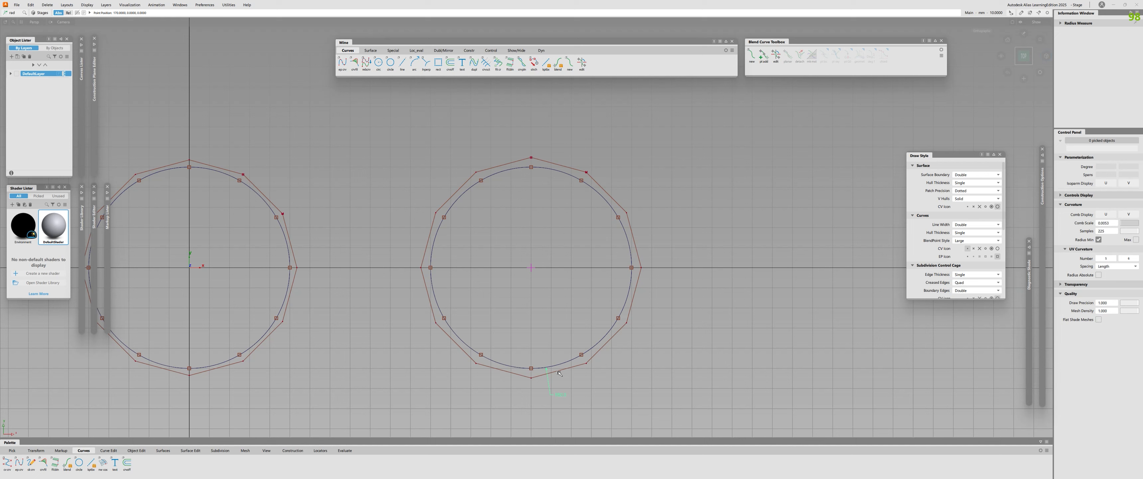
{"action": "left_click_drag", "start_coordinate": [370, 351], "coordinate": [439, 164]}
{"action": "left_click_drag", "start_coordinate": [555, 195], "coordinate": [507, 192]}
{"action": "left_click_drag", "start_coordinate": [500, 170], "coordinate": [474, 185]}
{"action": "right_click_drag", "start_coordinate": [474, 184], "coordinate": [461, 213], "text": "alt+shift"}
Pick the second circle to check its degree and span count
{"action": "left_click_drag", "start_coordinate": [489, 213], "coordinate": [488, 187], "text": "ctrl+shift"}
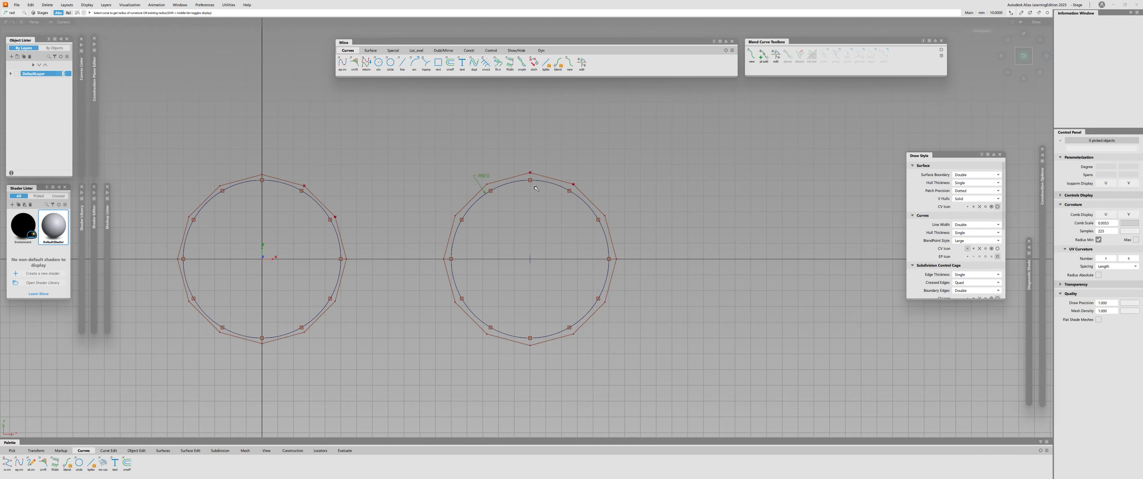
{"action": "left_click", "coordinate": [504, 184]}
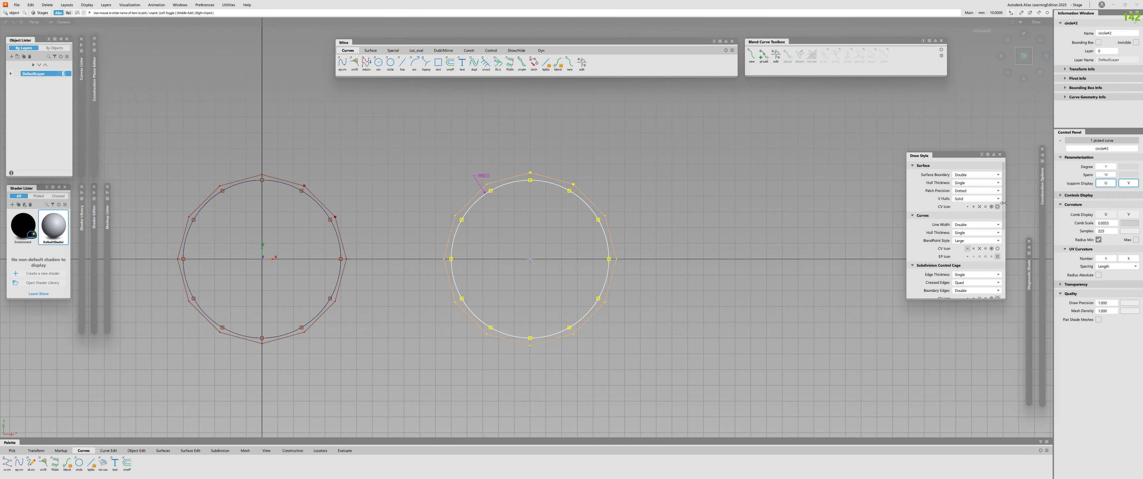
{"action": "right_click_drag", "start_coordinate": [509, 184], "coordinate": [479, 196], "text": "alt+shift"}
{"action": "left_click", "coordinate": [539, 183]}
Build draft surfaces from the second circle along Z with a length of 20, using the multiple surfaces type
{"action": "left_click_drag", "start_coordinate": [532, 222], "coordinate": [586, 165], "text": "alt+shift"}
{"action": "right_click_drag", "start_coordinate": [586, 165], "coordinate": [630, 186], "text": "alt+shift"}
{"action": "left_click_drag", "start_coordinate": [630, 187], "coordinate": [596, 276], "text": "alt+shift"}
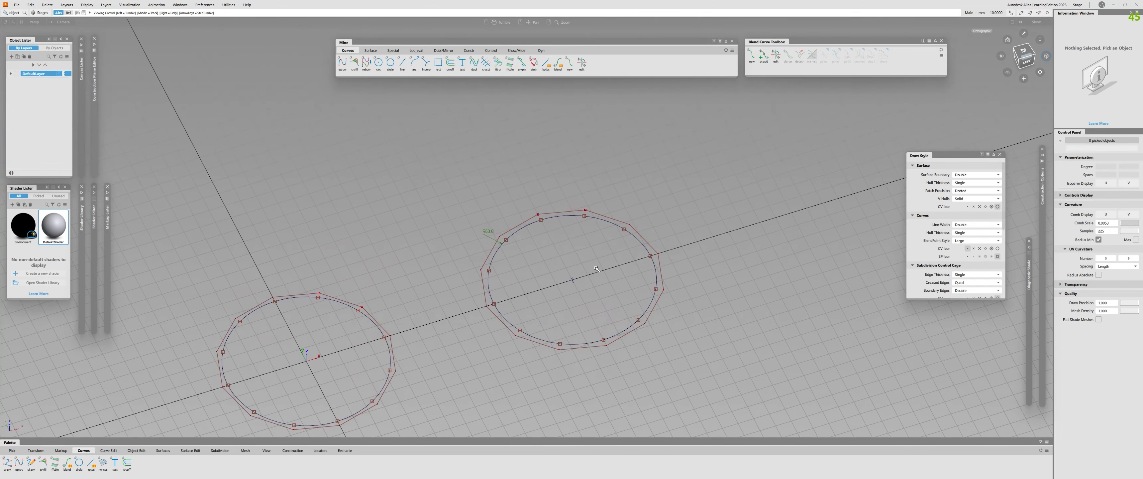
{"action": "middle_click_drag", "start_coordinate": [596, 276], "coordinate": [553, 231], "text": "alt+shift"}
{"action": "right_click_drag", "start_coordinate": [552, 204], "coordinate": [552, 231], "text": "ctrl+shift"}
{"action": "left_click", "coordinate": [572, 178]}
{"action": "left_click_drag", "start_coordinate": [571, 178], "coordinate": [562, 142], "text": "alt+shift"}
{"action": "left_click_drag", "start_coordinate": [165, 71], "coordinate": [150, 72]}
{"action": "type", "text": "20.0000"}
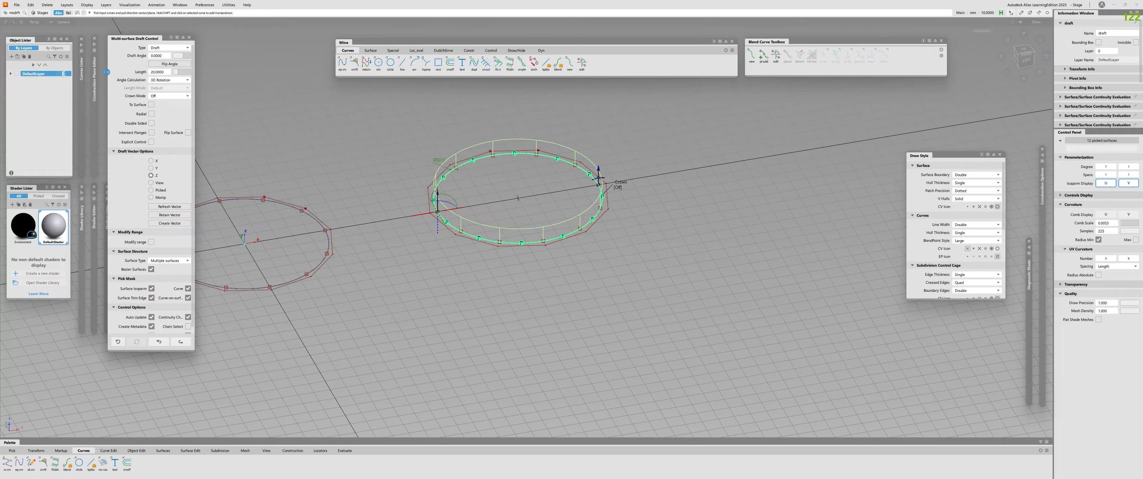
{"action": "key", "text": "Return"}
Examine the ring of draft surfaces on the second circle, picking a single patch to inspect its control vertices
{"action": "left_click_drag", "start_coordinate": [648, 209], "coordinate": [489, 209], "text": "alt+shift"}
{"action": "left_click_drag", "start_coordinate": [489, 209], "coordinate": [433, 202], "text": "alt+shift"}
{"action": "left_click", "coordinate": [621, 166]}
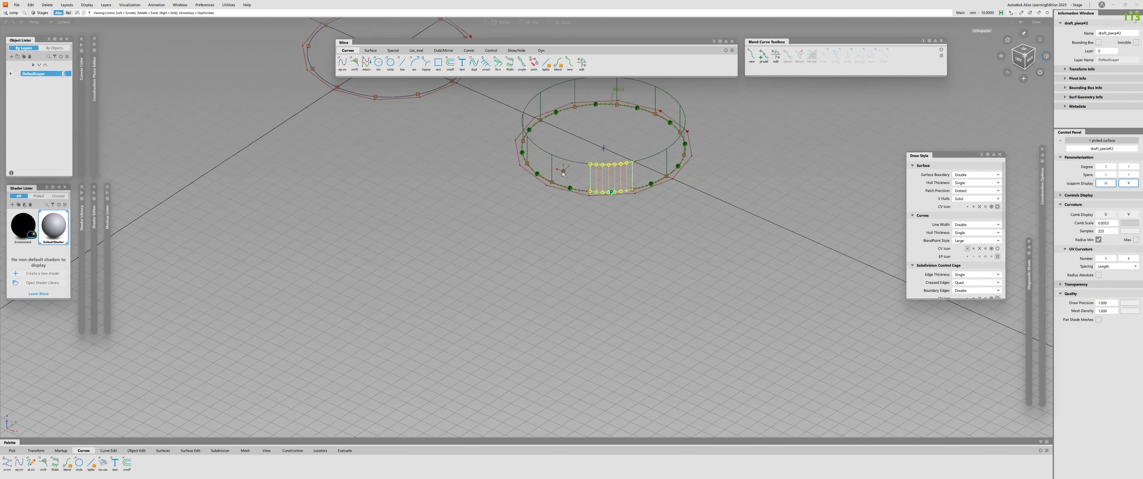
{"action": "right_click_drag", "start_coordinate": [560, 171], "coordinate": [599, 171], "text": "alt+shift"}
{"action": "left_click_drag", "start_coordinate": [599, 171], "coordinate": [594, 182], "text": "ctrl+shift"}
{"action": "left_click", "coordinate": [577, 155]}
{"action": "left_click_drag", "start_coordinate": [609, 180], "coordinate": [631, 200], "text": "alt+shift"}
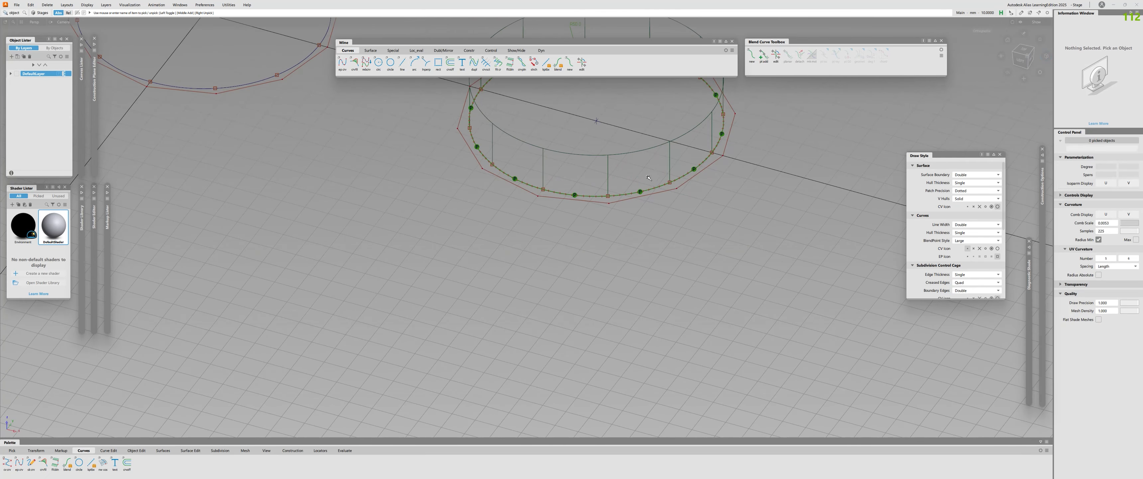
{"action": "right_click_drag", "start_coordinate": [599, 177], "coordinate": [564, 169], "text": "alt+shift"}
{"action": "left_click_drag", "start_coordinate": [564, 169], "coordinate": [556, 179], "text": "alt+shift"}
{"action": "middle_click_drag", "start_coordinate": [556, 178], "coordinate": [560, 210], "text": "alt+shift"}
Delete the draft surfaces from the second circle and return to the top view
{"action": "left_click", "coordinate": [603, 202]}
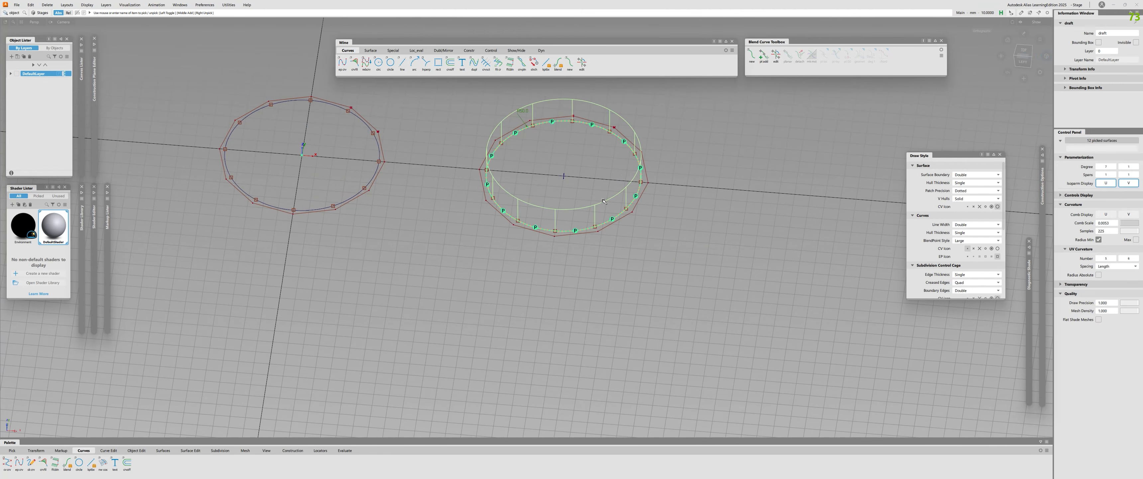
{"action": "left_click", "coordinate": [604, 201]}
{"action": "left_click", "coordinate": [1023, 50]}
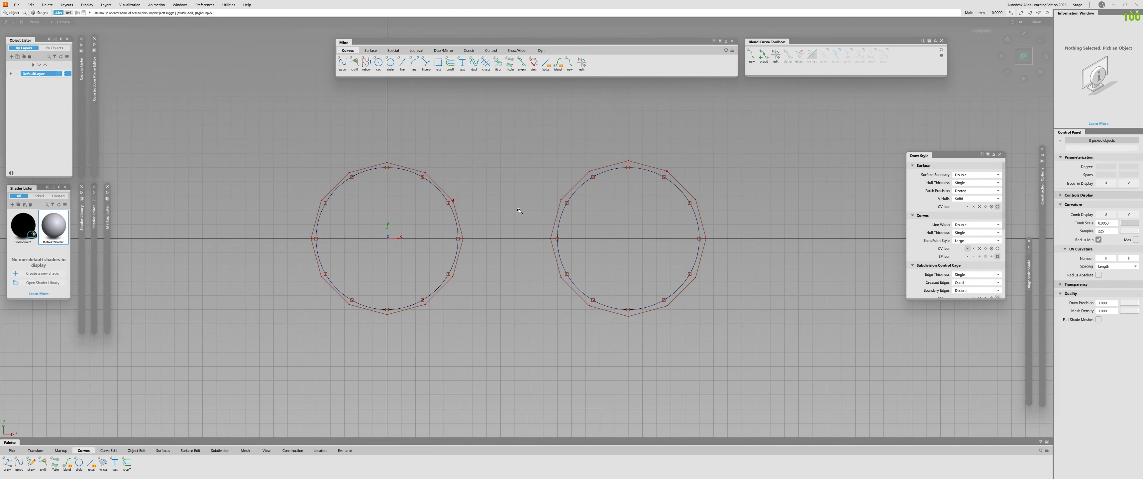
Pick both circles together to compare their hulls, degree and spans
{"action": "left_click_drag", "start_coordinate": [516, 153], "coordinate": [590, 235]}
{"action": "left_click_drag", "start_coordinate": [465, 174], "coordinate": [395, 219]}
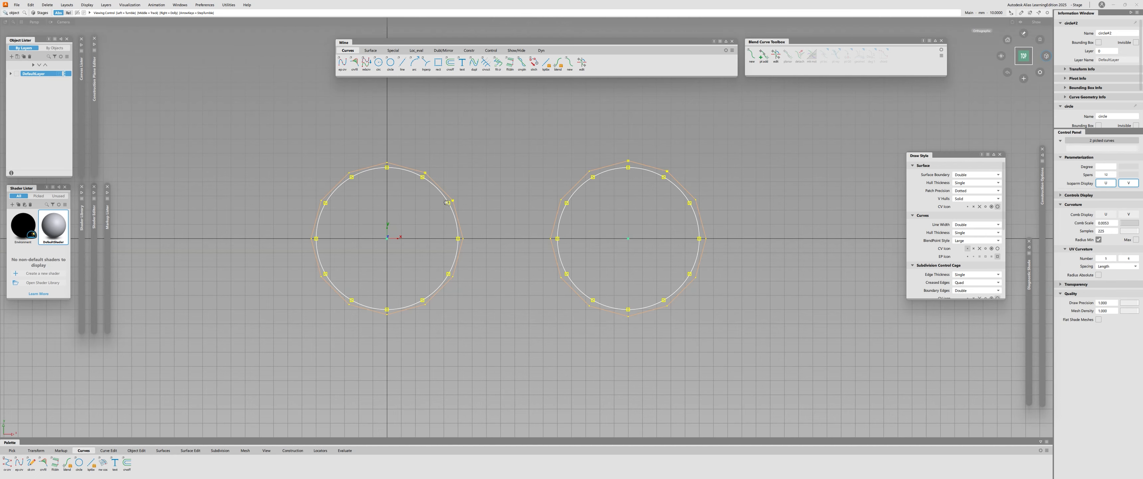
{"action": "right_click_drag", "start_coordinate": [398, 218], "coordinate": [456, 231], "text": "alt+shift"}
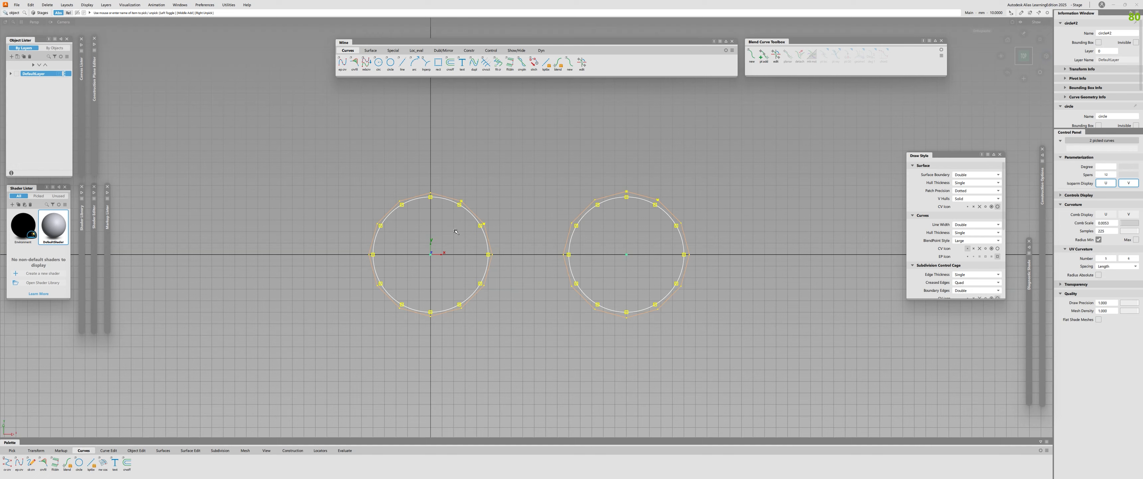
{"action": "left_click", "coordinate": [457, 231]}
Scale every second control vertex of the second circle's hull toward its centre to shape a rounded hexagon
{"action": "right_click_drag", "start_coordinate": [456, 232], "coordinate": [573, 214], "text": "alt+shift"}
{"action": "middle_click_drag", "start_coordinate": [574, 214], "coordinate": [504, 213], "text": "alt+shift"}
{"action": "left_click", "coordinate": [537, 237]}
{"action": "left_click", "coordinate": [606, 202]}
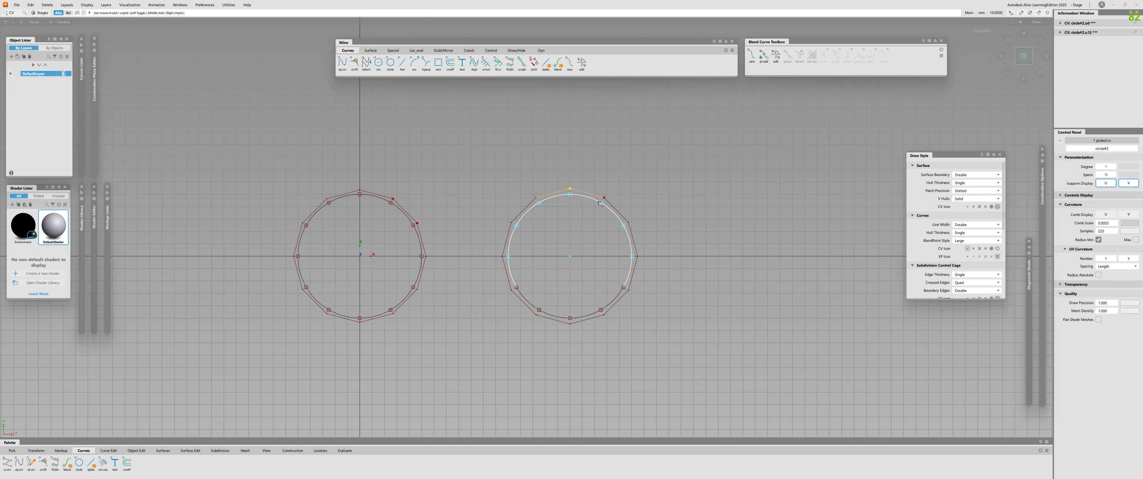
{"action": "key", "text": "Right"}
{"action": "left_click", "coordinate": [629, 291]}
{"action": "left_click", "coordinate": [571, 324]}
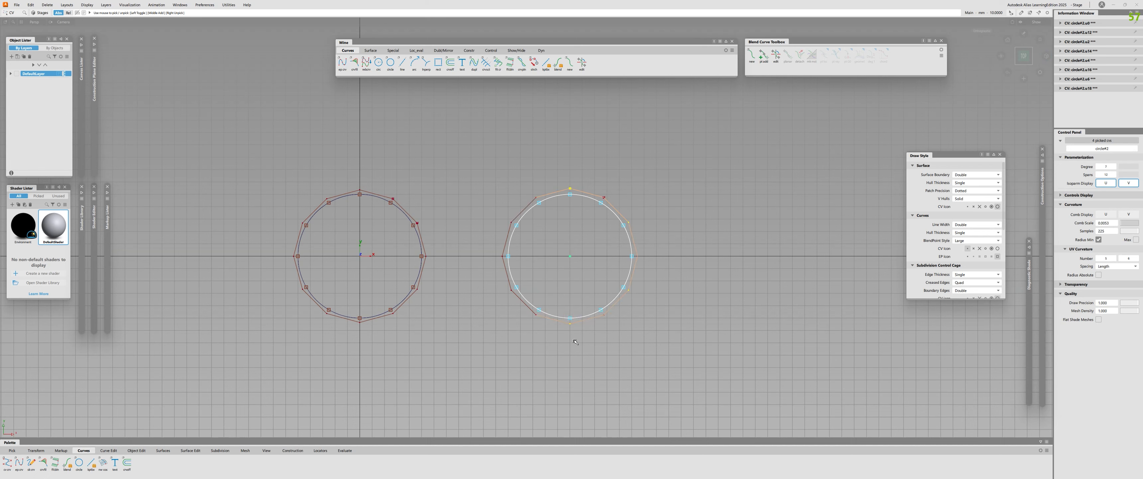
{"action": "left_click", "coordinate": [510, 291]}
{"action": "left_click", "coordinate": [511, 221]}
{"action": "key", "text": "t"}
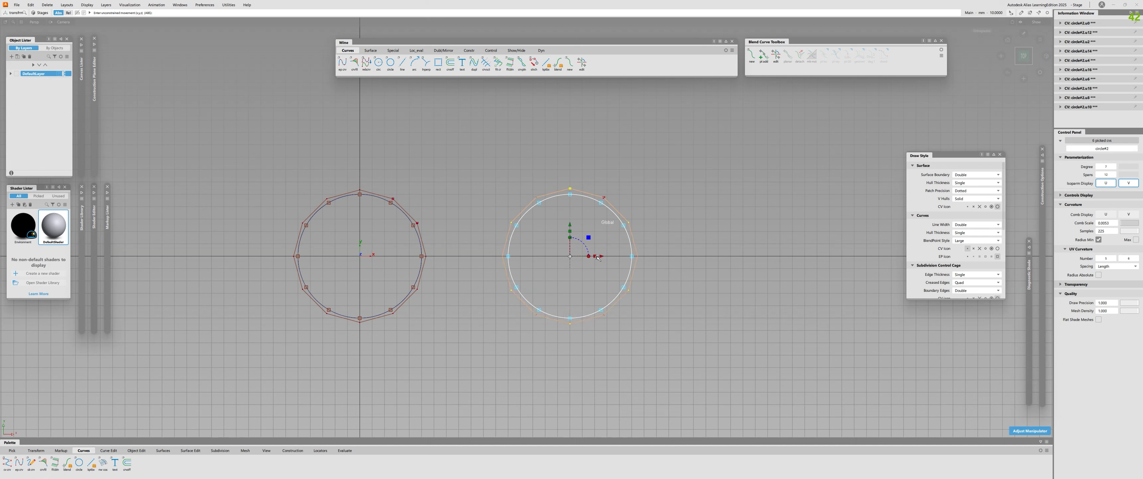
{"action": "left_click_drag", "start_coordinate": [573, 261], "coordinate": [547, 264]}
{"action": "key", "text": "Escape"}
Toggle the deformed circle's control vertices and hull off and back on to examine the plain curve
{"action": "right_click_drag", "start_coordinate": [605, 324], "coordinate": [620, 316], "text": "alt+shift"}
{"action": "left_click", "coordinate": [615, 282]}
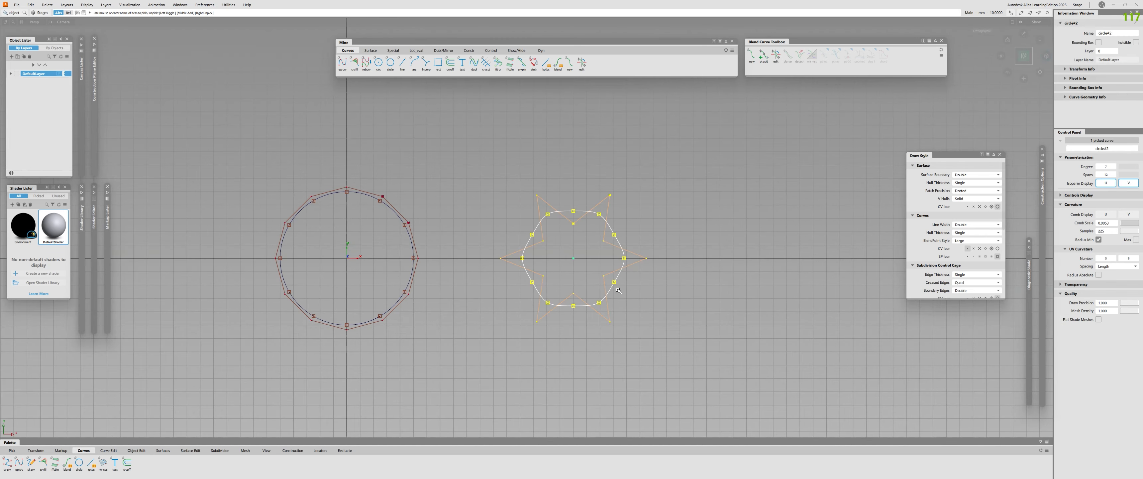
{"action": "left_click", "coordinate": [630, 286]}
{"action": "right_click_drag", "start_coordinate": [674, 295], "coordinate": [526, 224], "text": "alt+shift"}
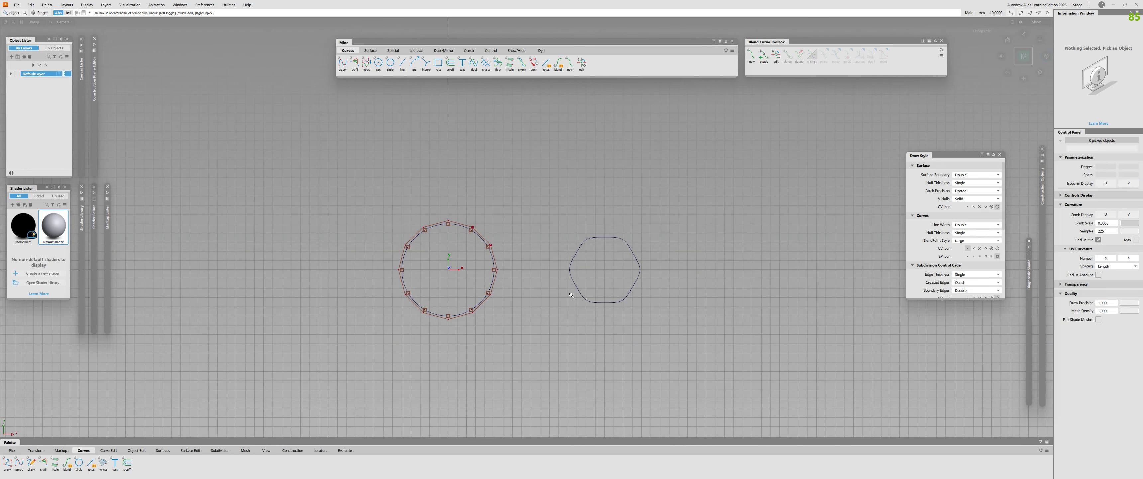
{"action": "left_click_drag", "start_coordinate": [526, 223], "coordinate": [455, 238]}
{"action": "left_click", "coordinate": [581, 276]}
{"action": "left_click", "coordinate": [581, 276]}
{"action": "left_click", "coordinate": [581, 276]}
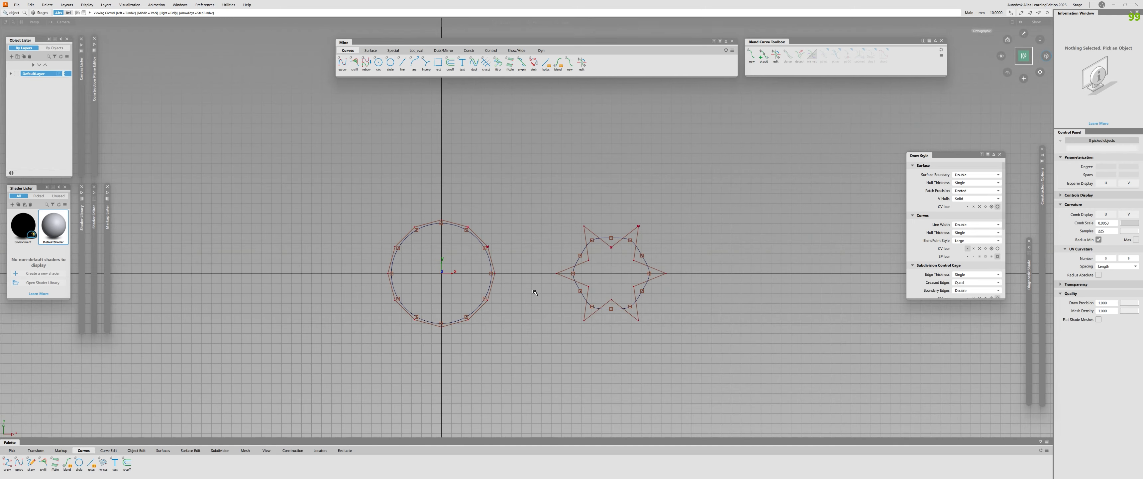
{"action": "right_click_drag", "start_coordinate": [580, 274], "coordinate": [569, 264], "text": "alt+shift"}
{"action": "middle_click_drag", "start_coordinate": [569, 264], "coordinate": [573, 262], "text": "alt+shift"}
Delete the deformed hexagonal curve beside the circle at the origin
{"action": "left_click", "coordinate": [642, 224]}
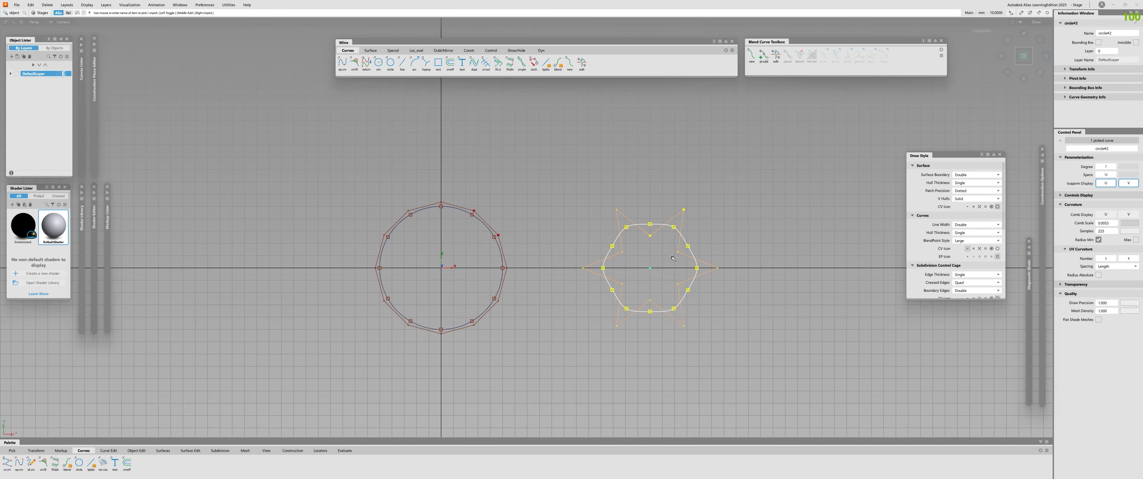
{"action": "left_click", "coordinate": [642, 224]}
{"action": "left_click", "coordinate": [643, 224]}
{"action": "right_click_drag", "start_coordinate": [699, 284], "coordinate": [732, 318], "text": "alt+shift"}
{"action": "key", "text": "ctrl+z"}
{"action": "left_click", "coordinate": [686, 315]}
{"action": "key", "text": "Delete"}
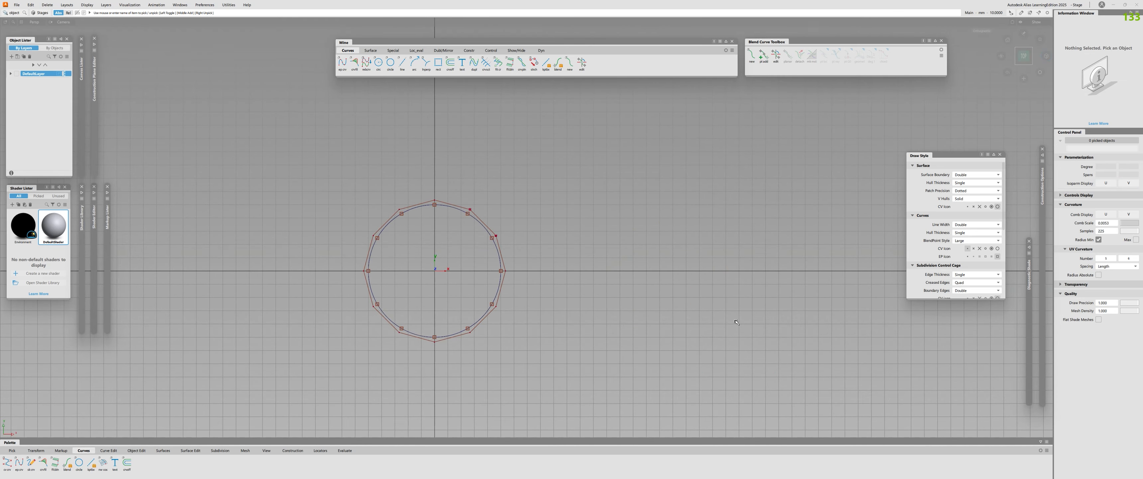
Pick the remaining circle at the origin and hide its control vertices and hull
{"action": "left_click", "coordinate": [470, 214]}
{"action": "left_click_drag", "start_coordinate": [470, 214], "coordinate": [391, 248]}
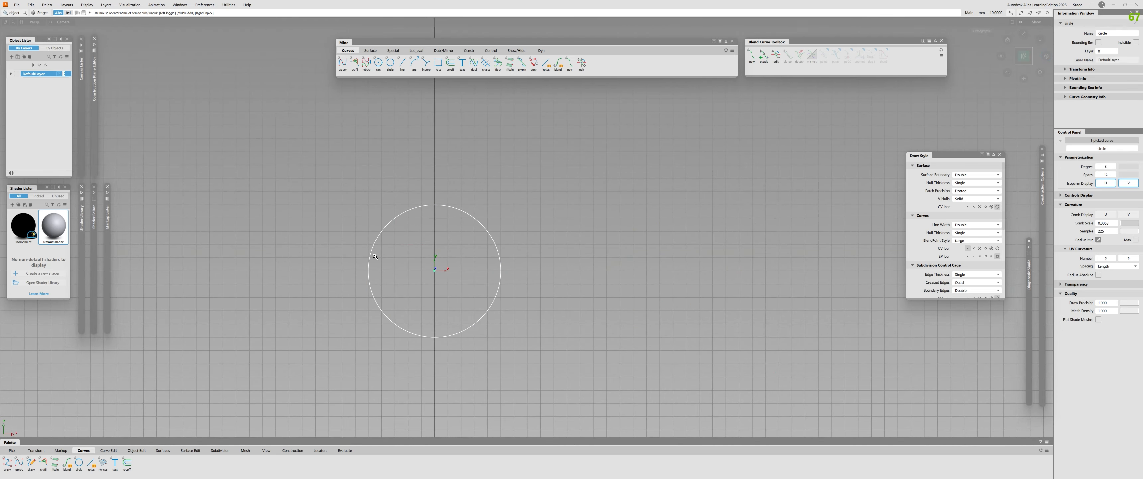
Delete the remaining circle at the origin and open the Circle tool's options
{"action": "key", "text": "Delete"}
{"action": "double_click", "coordinate": [390, 63]}
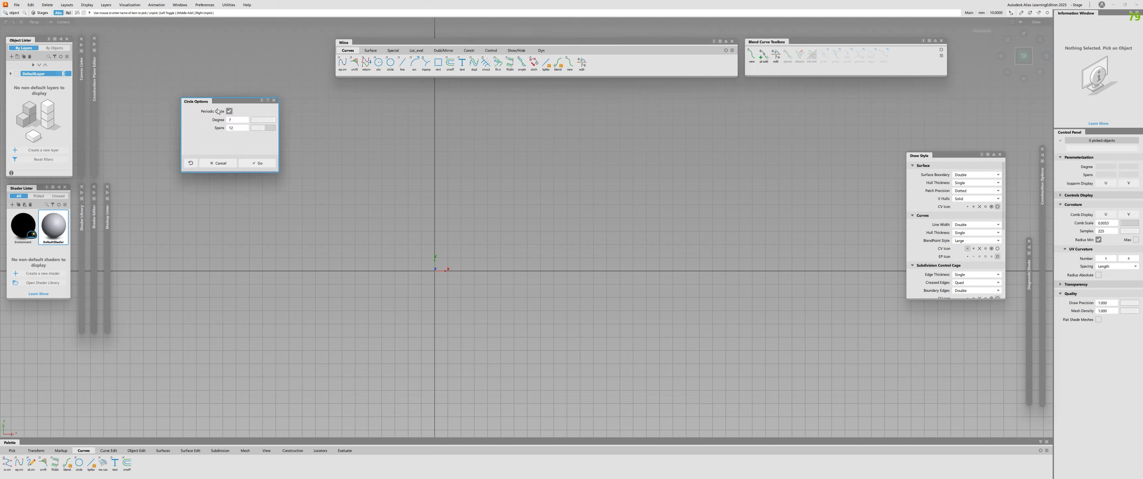
{"action": "left_click_drag", "start_coordinate": [228, 102], "coordinate": [281, 128]}
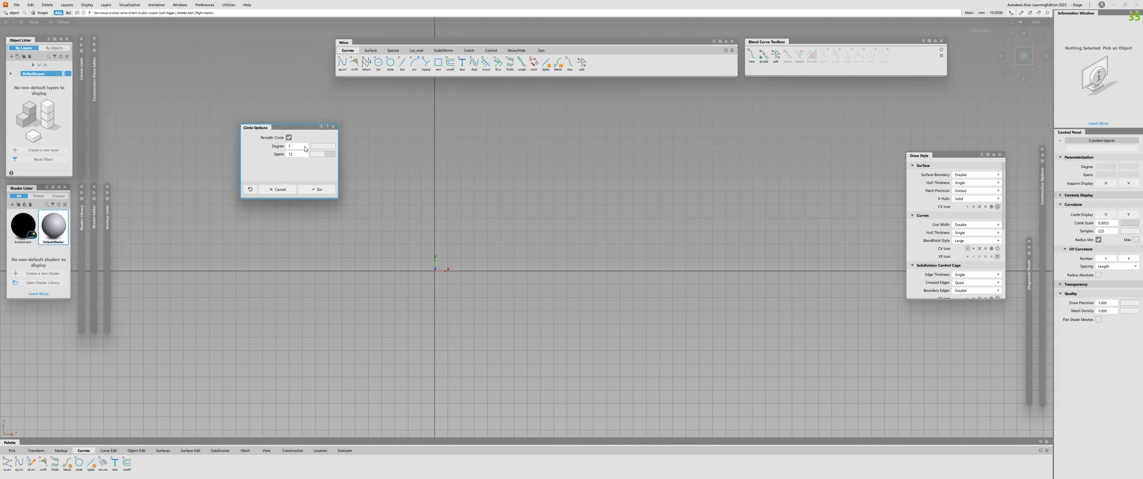
Explore the non-periodic circle settings, re-enable the periodic option and reset the Circle options to their defaults
{"action": "left_click", "coordinate": [289, 137]}
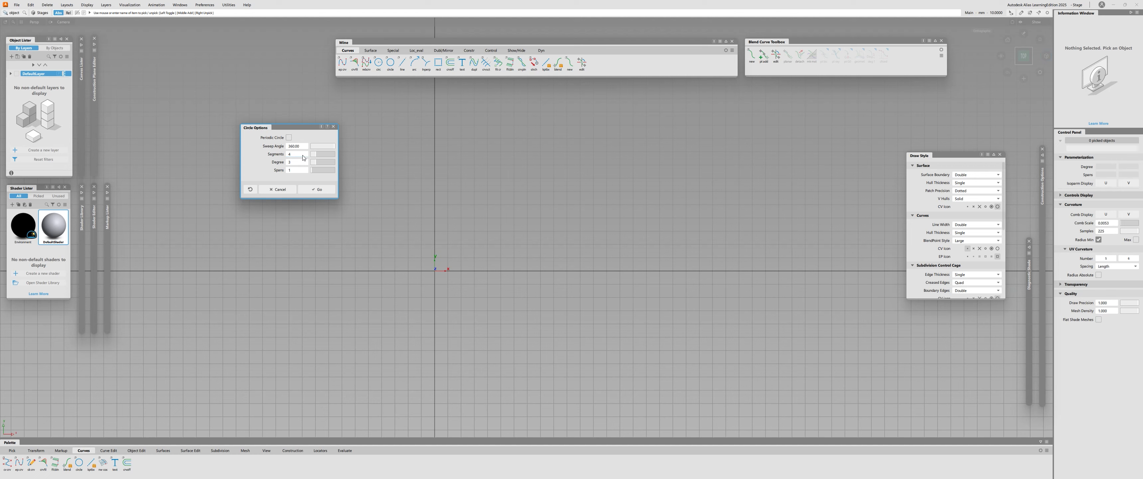
{"action": "left_click_drag", "start_coordinate": [314, 155], "coordinate": [317, 173]}
{"action": "left_click", "coordinate": [288, 137]}
{"action": "left_click", "coordinate": [250, 189]}
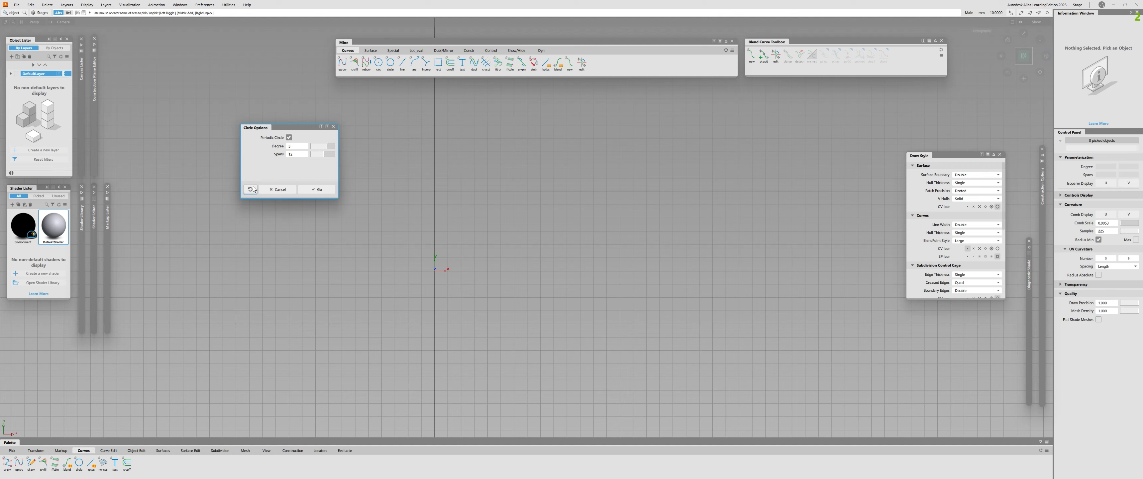
Create a non-periodic circle at the origin with 1 segment, degree 5 and 4 spans
{"action": "left_click", "coordinate": [288, 137]}
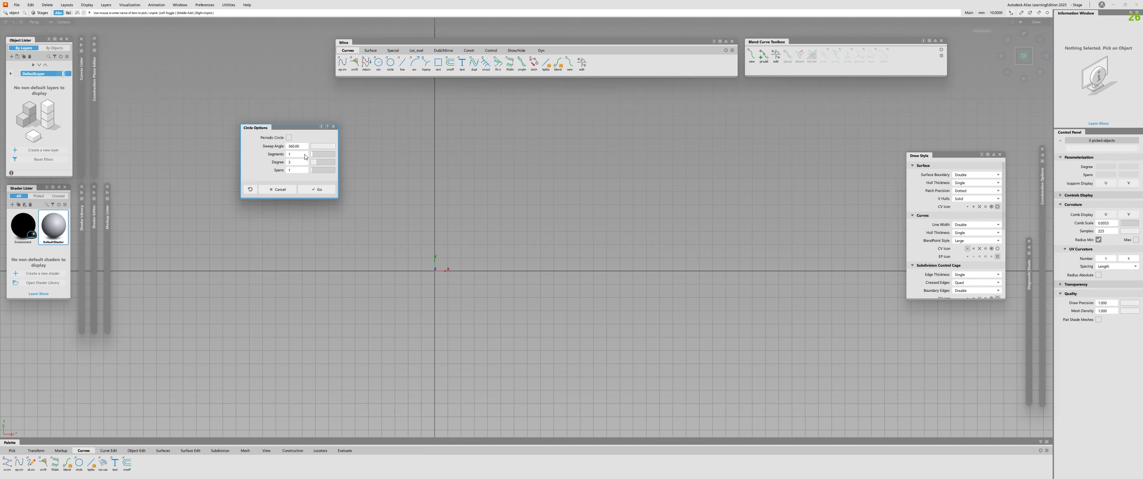
{"action": "left_click_drag", "start_coordinate": [315, 154], "coordinate": [325, 163]}
{"action": "left_click_drag", "start_coordinate": [313, 172], "coordinate": [318, 173]}
{"action": "left_click", "coordinate": [316, 188]}
{"action": "left_click", "coordinate": [434, 271]}
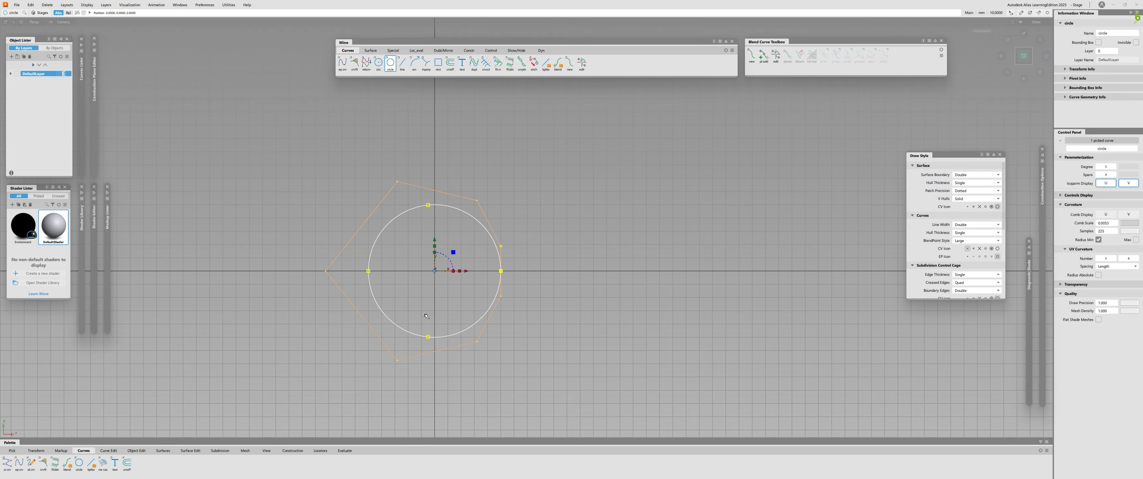
{"action": "right_click_drag", "start_coordinate": [434, 272], "coordinate": [471, 284], "text": "alt+shift"}
{"action": "middle_click_drag", "start_coordinate": [435, 293], "coordinate": [462, 254], "text": "alt+shift"}
{"action": "right_click_drag", "start_coordinate": [463, 255], "coordinate": [426, 258], "text": "alt+shift"}
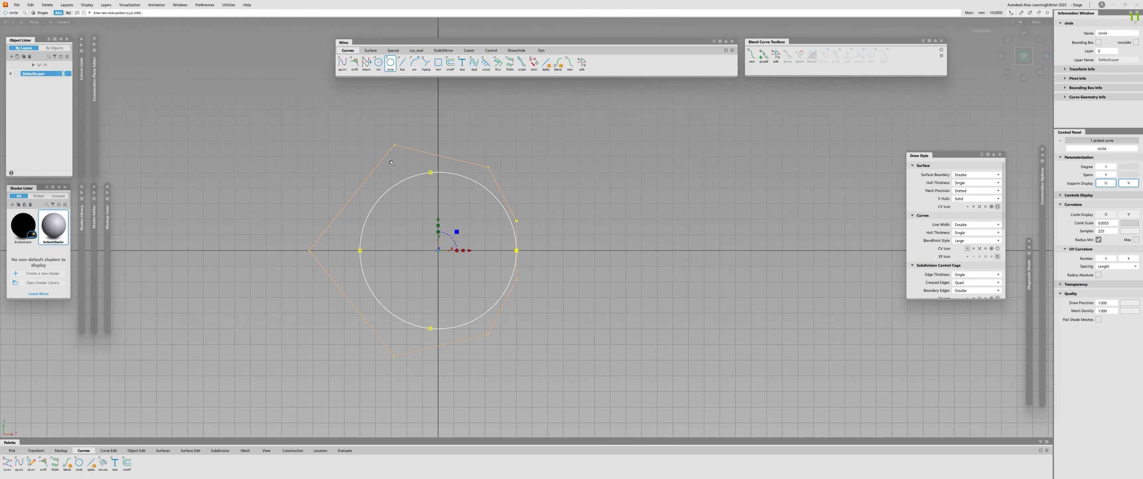
{"action": "key", "text": "Escape"}
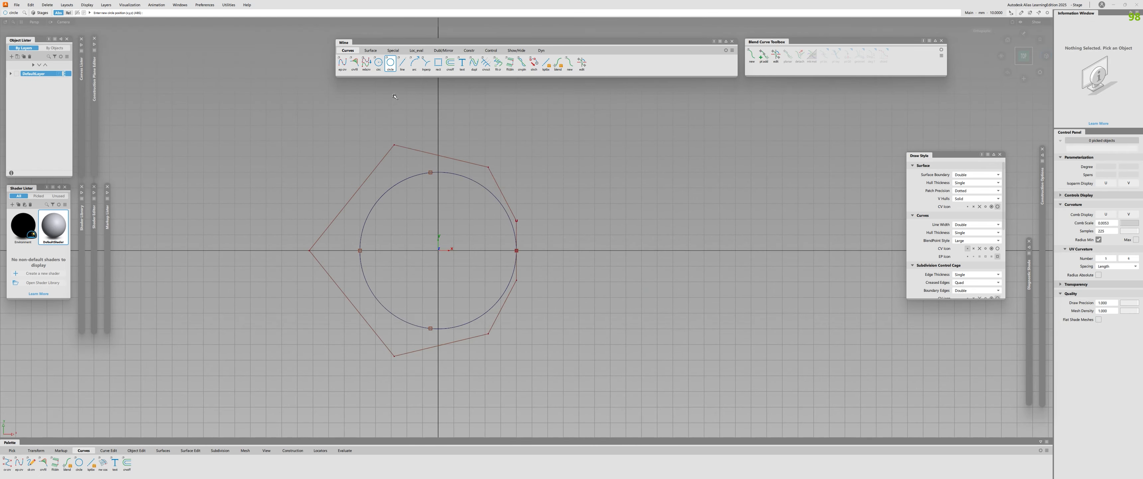
Create a periodic circle with degree 5 and 4 spans to the right of the non-periodic one
{"action": "double_click", "coordinate": [390, 63]}
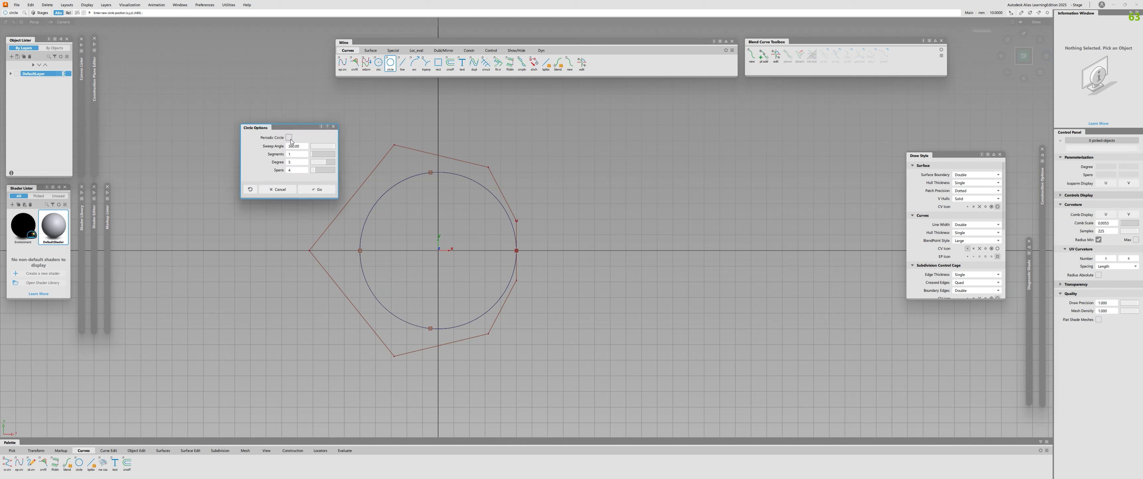
{"action": "left_click", "coordinate": [289, 138]}
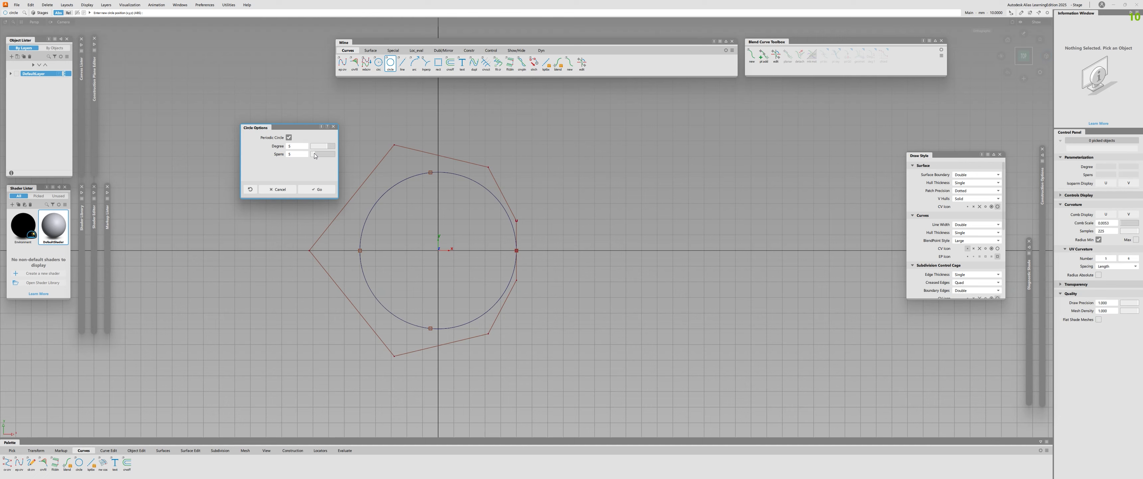
{"action": "left_click", "coordinate": [317, 190]}
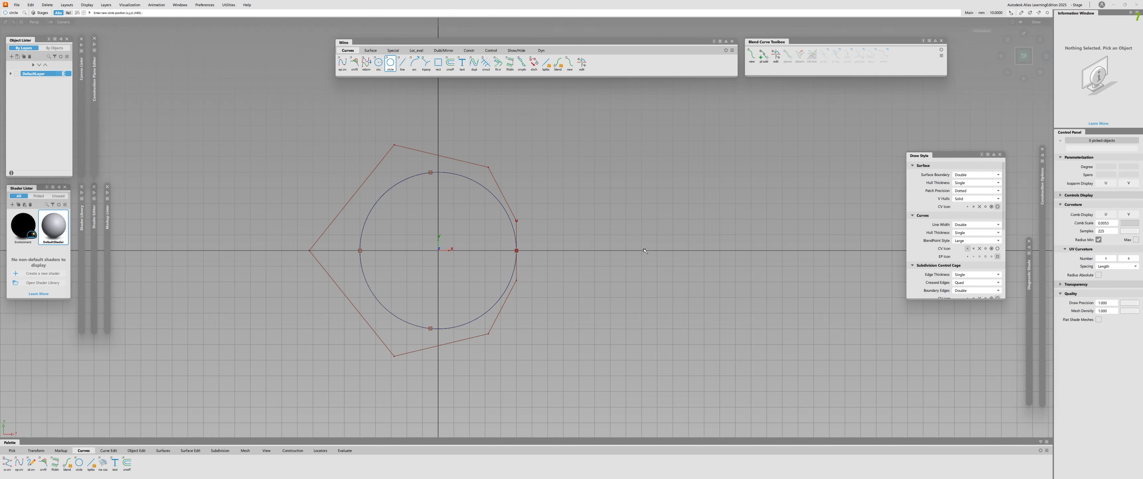
{"action": "left_click", "coordinate": [643, 249]}
{"action": "key", "text": "Escape"}
{"action": "left_click", "coordinate": [508, 213]}
{"action": "middle_click_drag", "start_coordinate": [519, 208], "coordinate": [447, 213], "text": "alt+shift"}
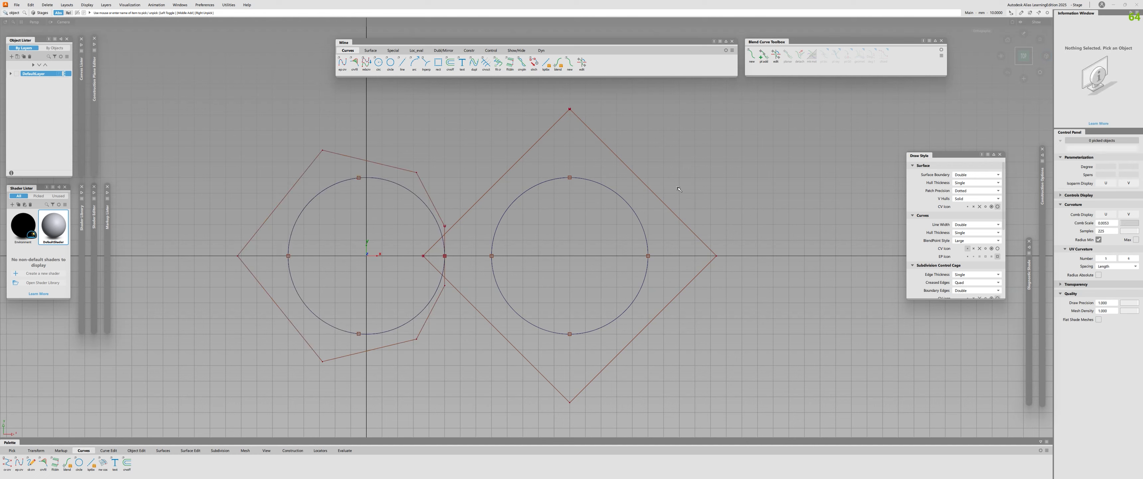
Move the periodic circle further along X so its hull clears the non-periodic circle
{"action": "left_click", "coordinate": [473, 285]}
{"action": "key", "text": "w"}
{"action": "left_click_drag", "start_coordinate": [593, 256], "coordinate": [662, 255]}
{"action": "left_click", "coordinate": [736, 238]}
{"action": "right_click_drag", "start_coordinate": [533, 268], "coordinate": [480, 269], "text": "alt+shift"}
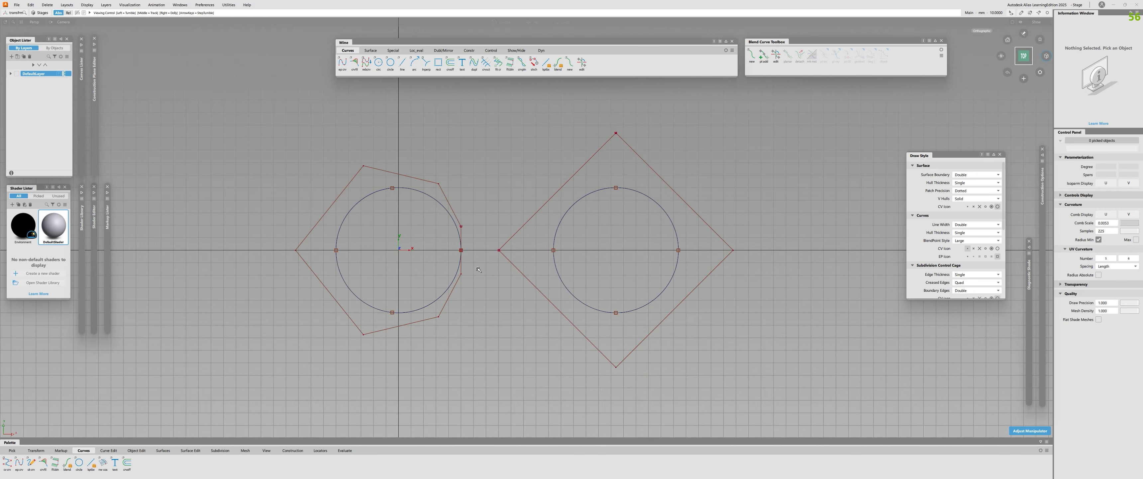
{"action": "middle_click_drag", "start_coordinate": [480, 269], "coordinate": [552, 269], "text": "alt+shift"}
Pull the non-periodic circle's coincident end control vertices apart, one upward and one downward, to open the curve at its seam
{"action": "key", "text": "q"}
{"action": "left_click", "coordinate": [506, 295]}
{"action": "right_click_drag", "start_coordinate": [506, 295], "coordinate": [469, 164], "text": "alt+shift"}
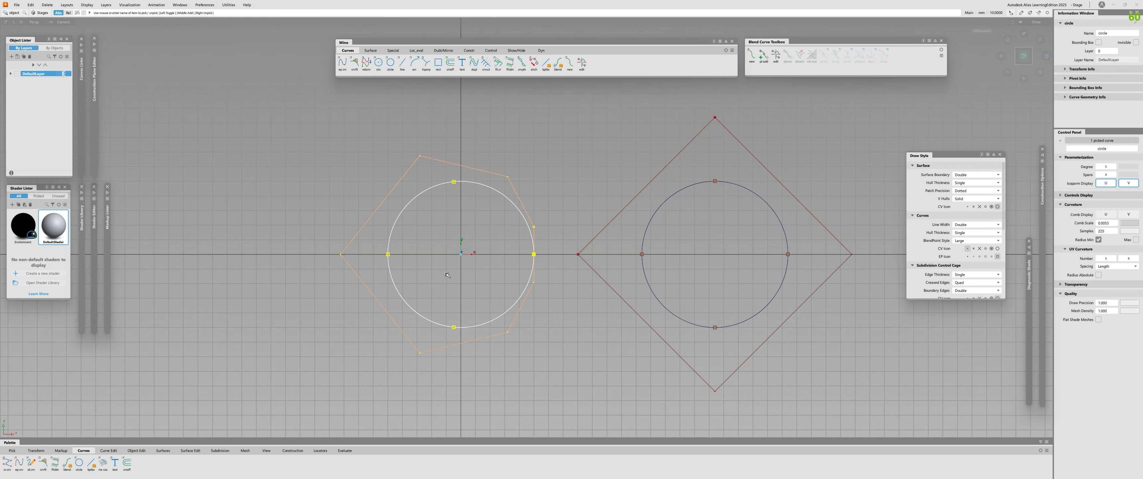
{"action": "left_click", "coordinate": [524, 201]}
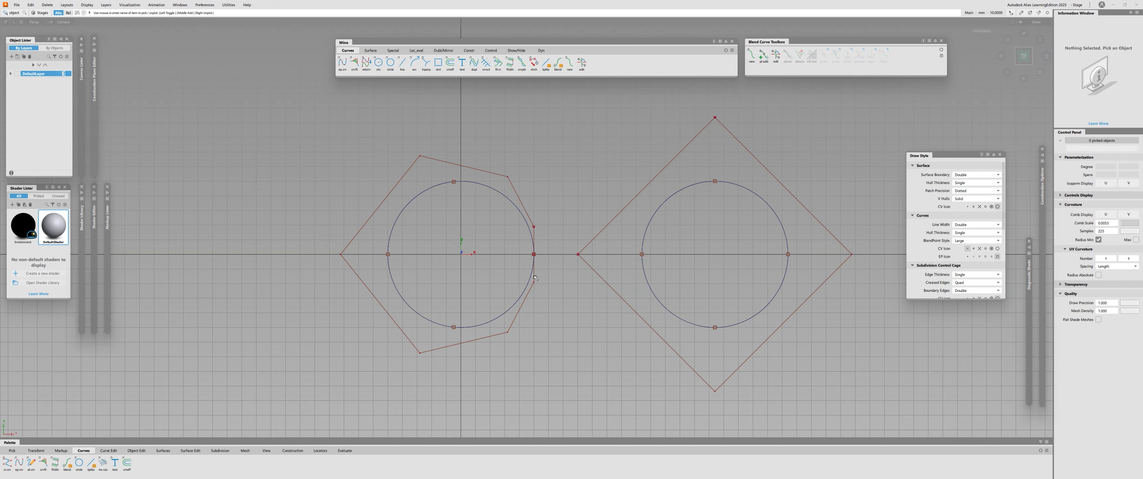
{"action": "key", "text": "F9"}
{"action": "left_click", "coordinate": [534, 254]}
{"action": "left_click", "coordinate": [553, 258]}
{"action": "key", "text": "w"}
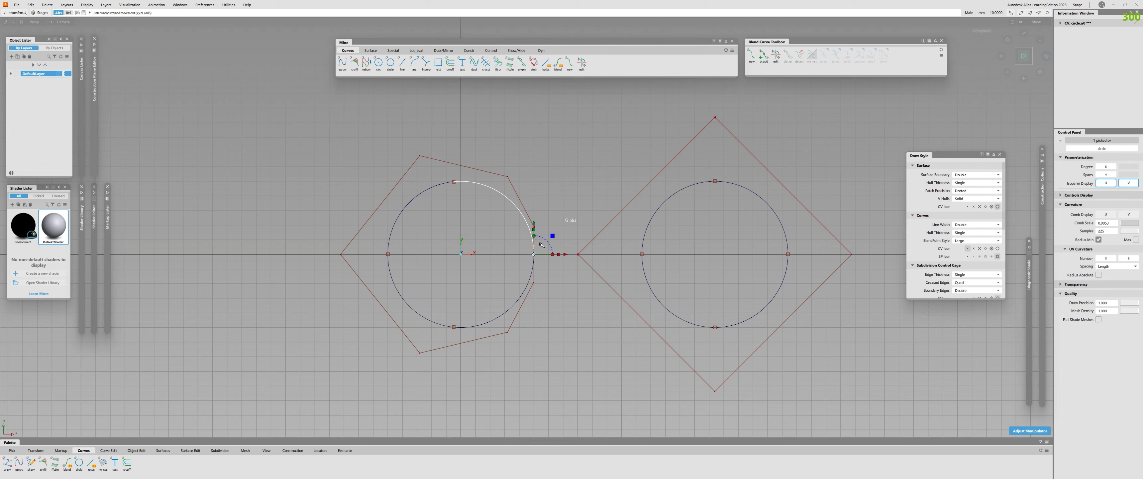
{"action": "left_click_drag", "start_coordinate": [544, 235], "coordinate": [567, 128]}
{"action": "left_click", "coordinate": [527, 264]}
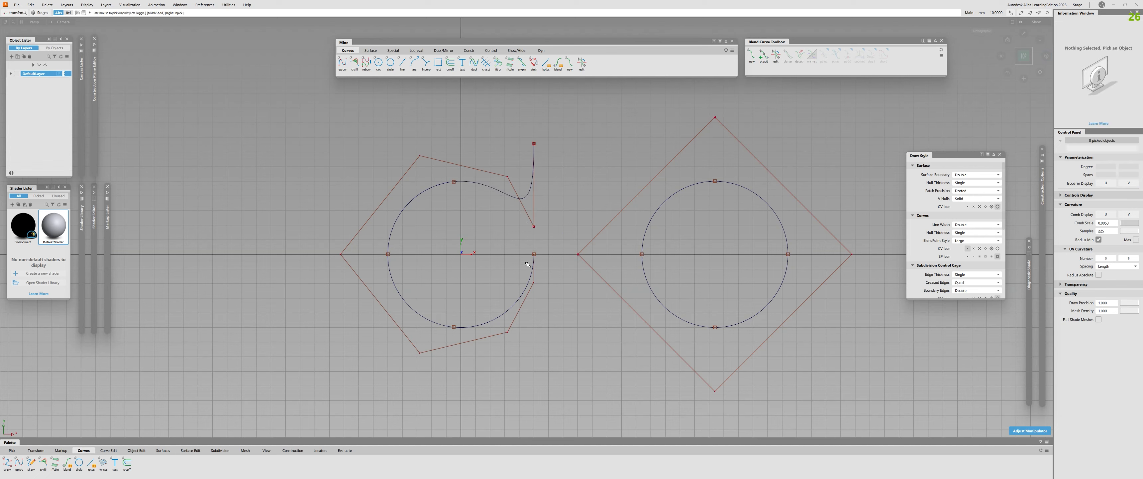
{"action": "left_click", "coordinate": [528, 264]}
{"action": "left_click_drag", "start_coordinate": [534, 220], "coordinate": [533, 376]}
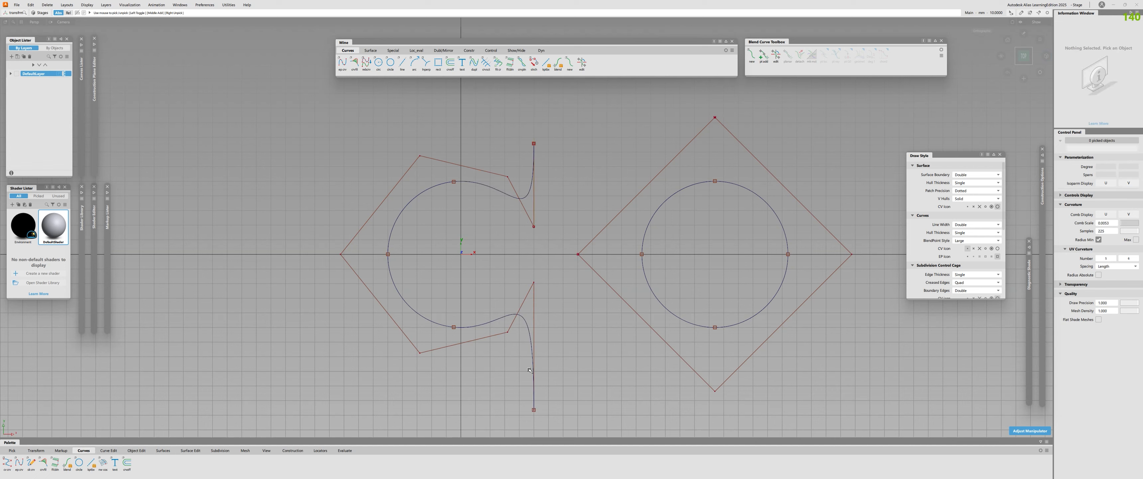
Toggle the opened curve's control vertices and hull off and on to examine it beside the periodic circle
{"action": "key", "text": "F8"}
{"action": "left_click", "coordinate": [487, 332]}
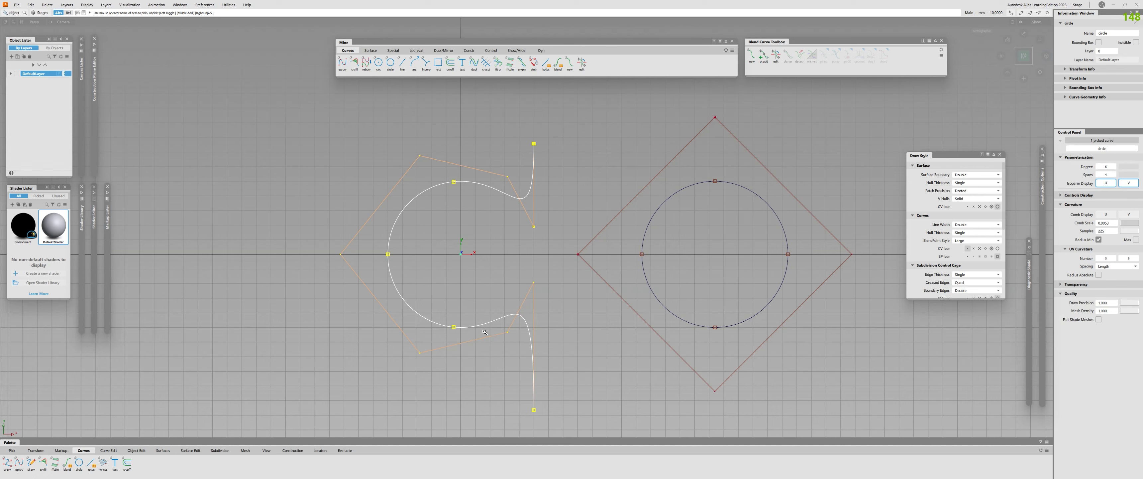
{"action": "key", "text": "F8"}
{"action": "left_click", "coordinate": [478, 326]}
{"action": "key", "text": "alt+shift"}
{"action": "left_click", "coordinate": [534, 230]}
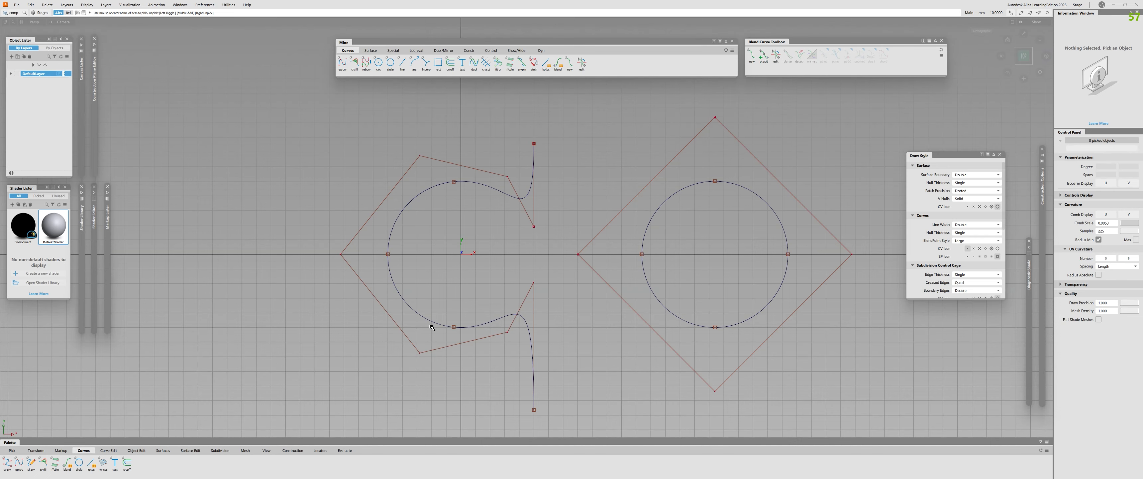
{"action": "right_click_drag", "start_coordinate": [432, 327], "coordinate": [394, 327], "text": "alt+shift"}
{"action": "key", "text": "F8"}
{"action": "left_click", "coordinate": [510, 295]}
{"action": "left_click", "coordinate": [495, 193]}
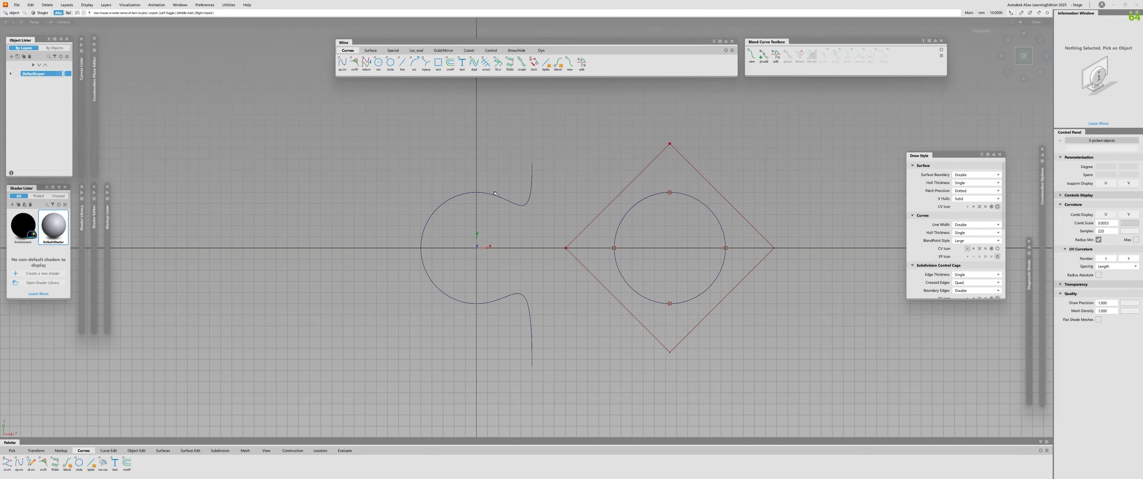
{"action": "left_click", "coordinate": [494, 193]}
{"action": "left_click", "coordinate": [515, 296]}
{"action": "left_click", "coordinate": [672, 278]}
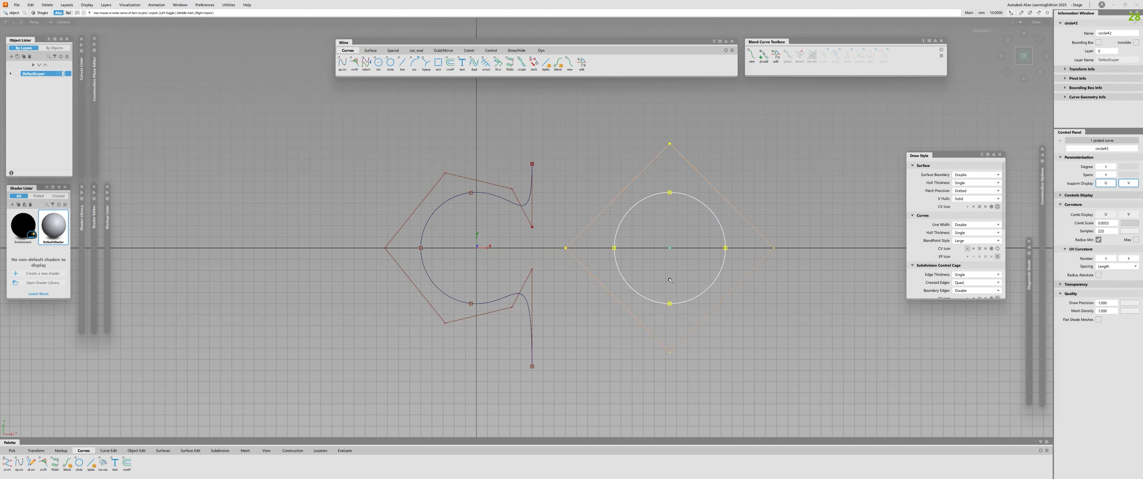
{"action": "left_click", "coordinate": [669, 280]}
Delete the opened curve and create a new non-periodic circle at the origin with degree 5 and 4 spans
{"action": "left_click", "coordinate": [497, 247]}
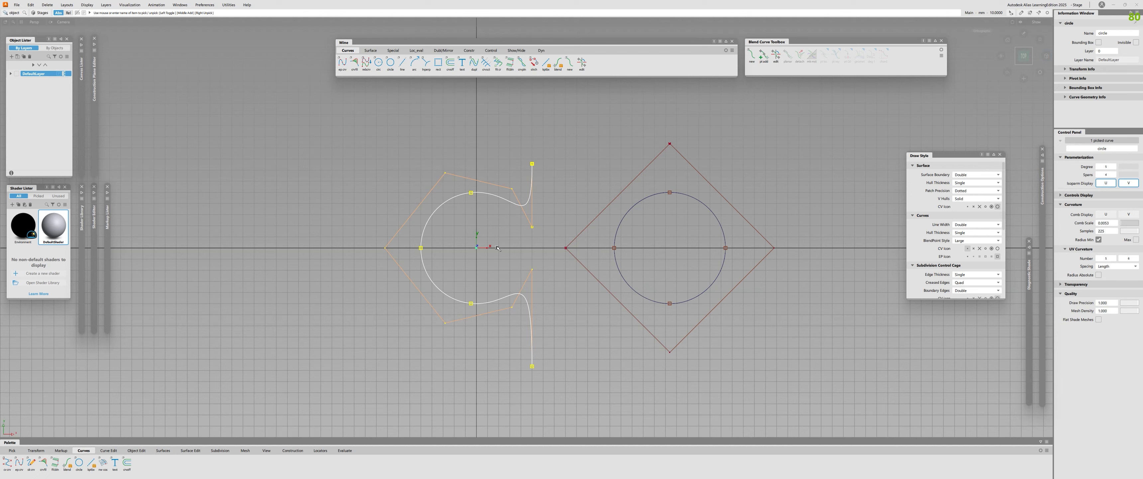
{"action": "key", "text": "Delete"}
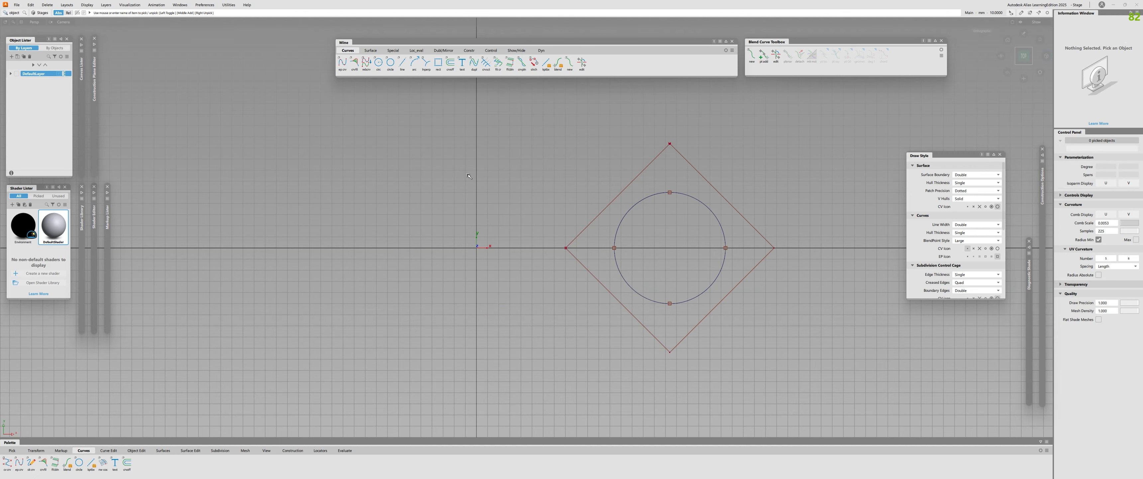
{"action": "double_click", "coordinate": [391, 62]}
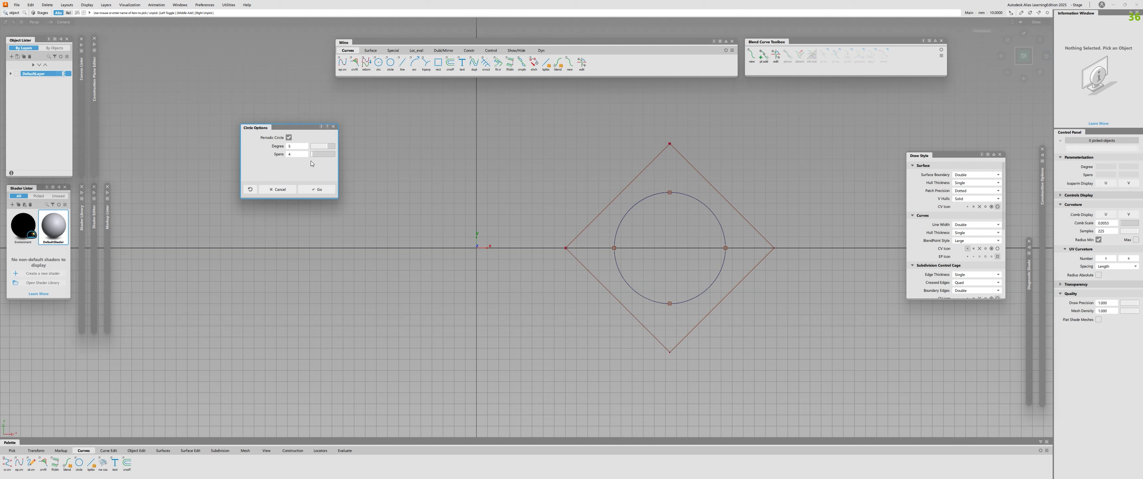
{"action": "left_click", "coordinate": [289, 137]}
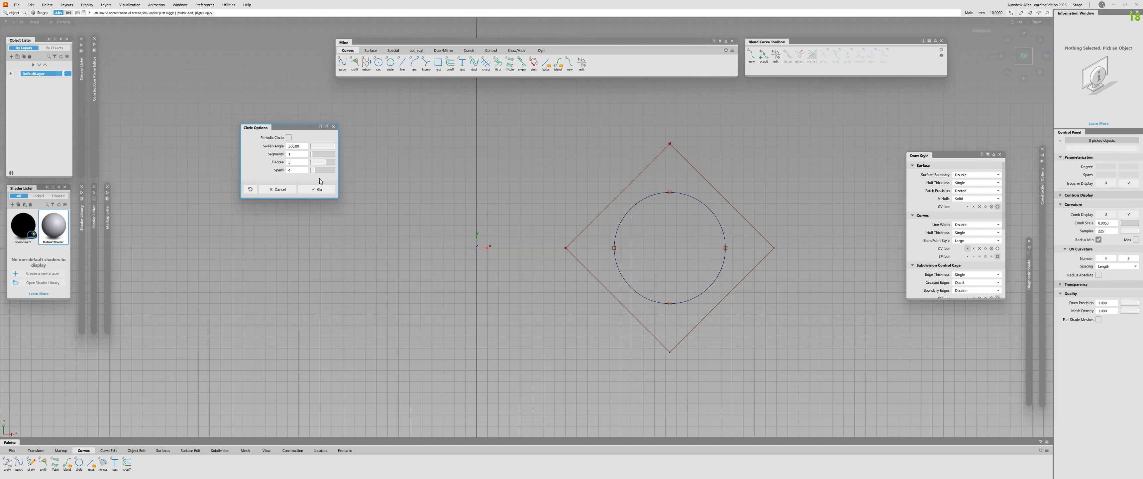
{"action": "left_click", "coordinate": [316, 189]}
{"action": "left_click", "coordinate": [477, 247]}
{"action": "right_click_drag", "start_coordinate": [477, 247], "coordinate": [451, 343], "text": "alt+shift"}
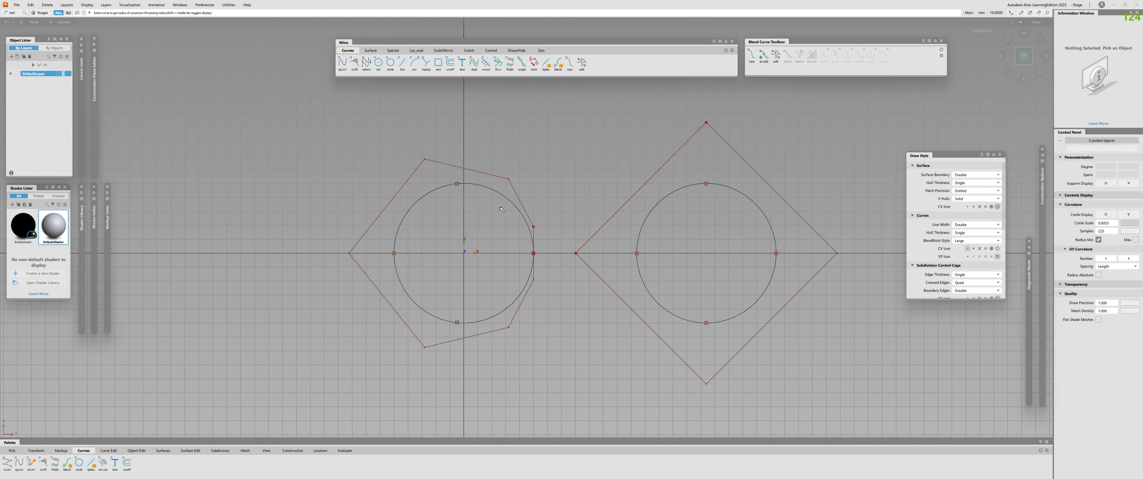
Measure the radius of curvature at several points around the non-periodic circle at the origin
{"action": "left_click", "coordinate": [495, 191]}
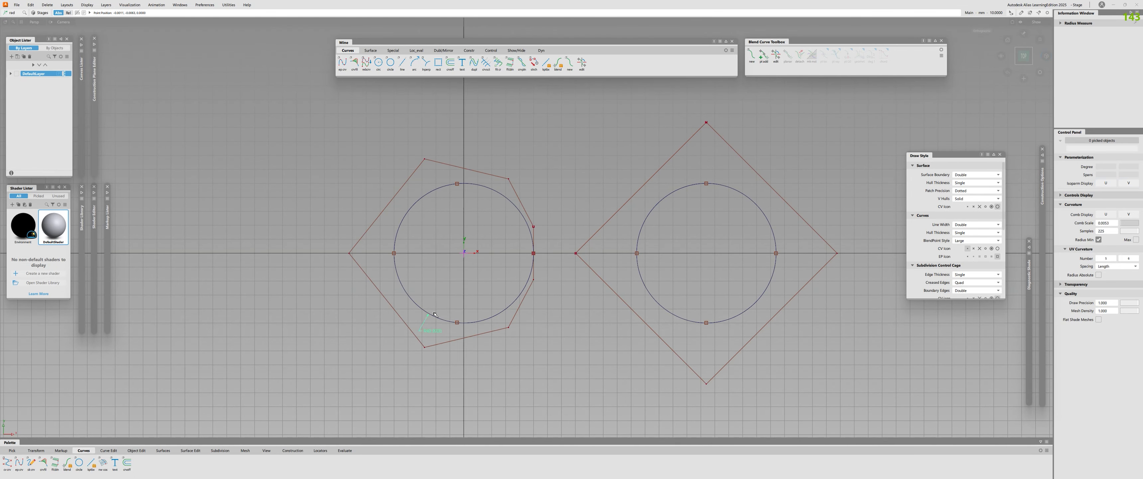
{"action": "left_click_drag", "start_coordinate": [528, 205], "coordinate": [393, 251]}
{"action": "right_click_drag", "start_coordinate": [493, 271], "coordinate": [470, 285], "text": "alt+shift"}
{"action": "middle_click_drag", "start_coordinate": [470, 285], "coordinate": [324, 293], "text": "alt+shift"}
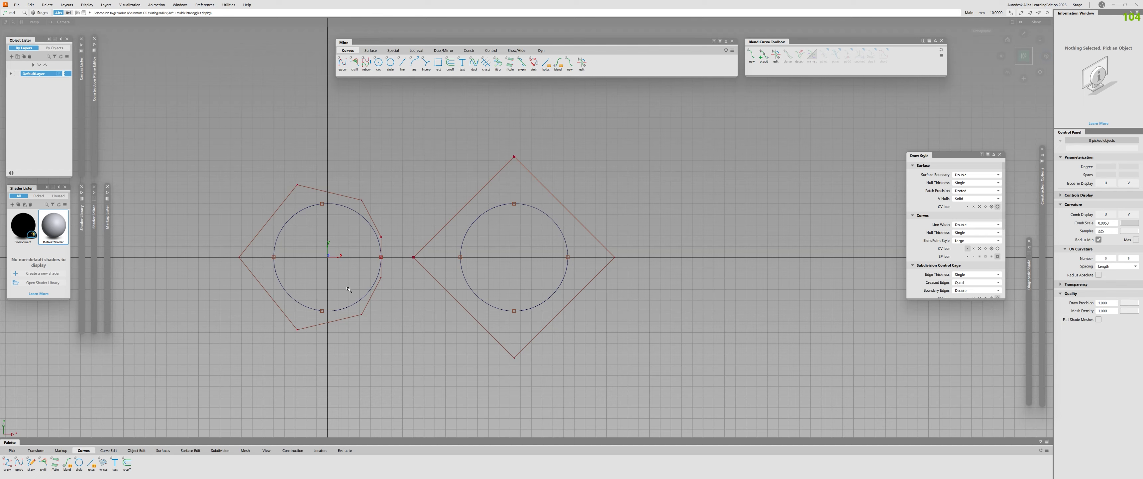
{"action": "left_click", "coordinate": [360, 215]}
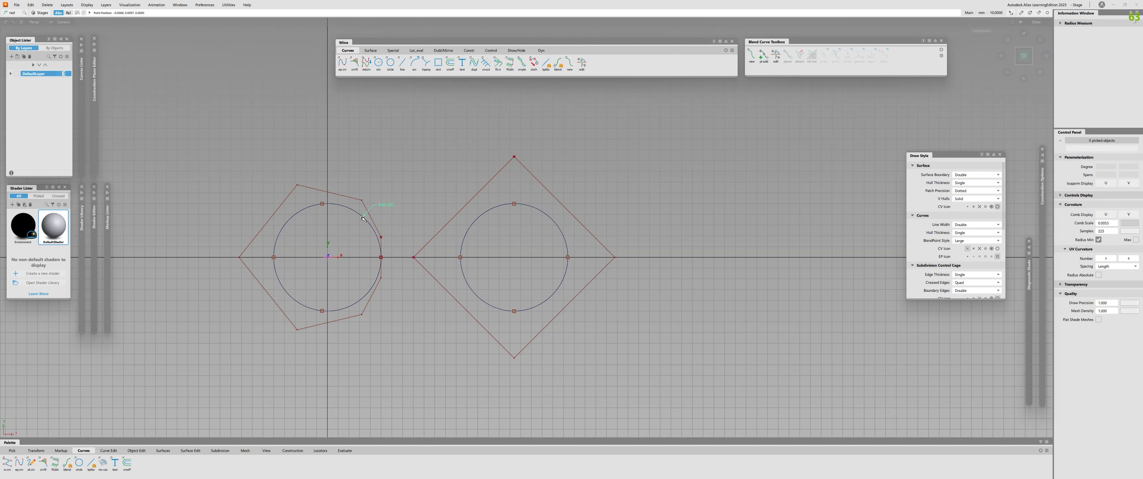
{"action": "middle_click_drag", "start_coordinate": [293, 205], "coordinate": [264, 190], "text": "alt+shift"}
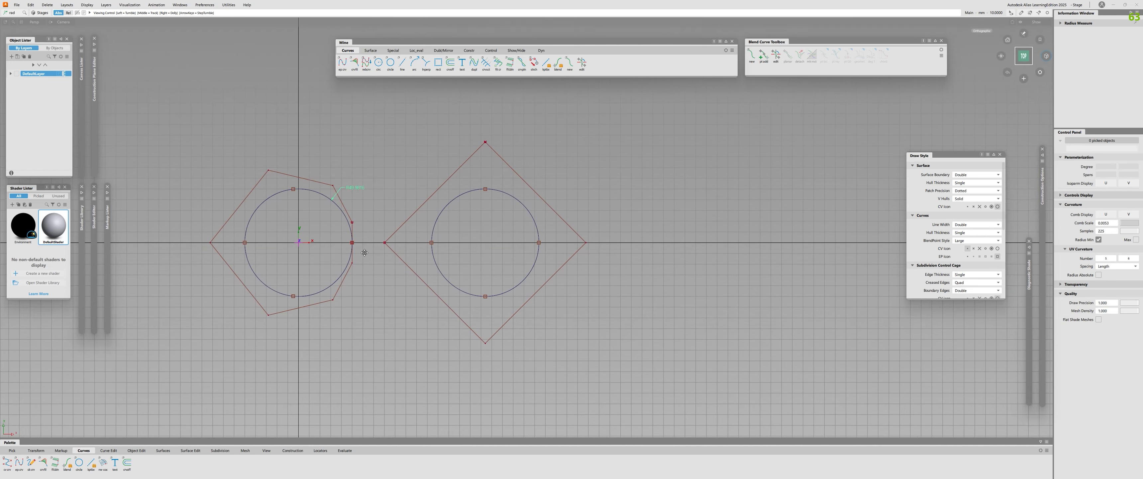
Create a non-periodic circle with degree 6 and 5 spans to the right of the periodic circle
{"action": "double_click", "coordinate": [392, 62]}
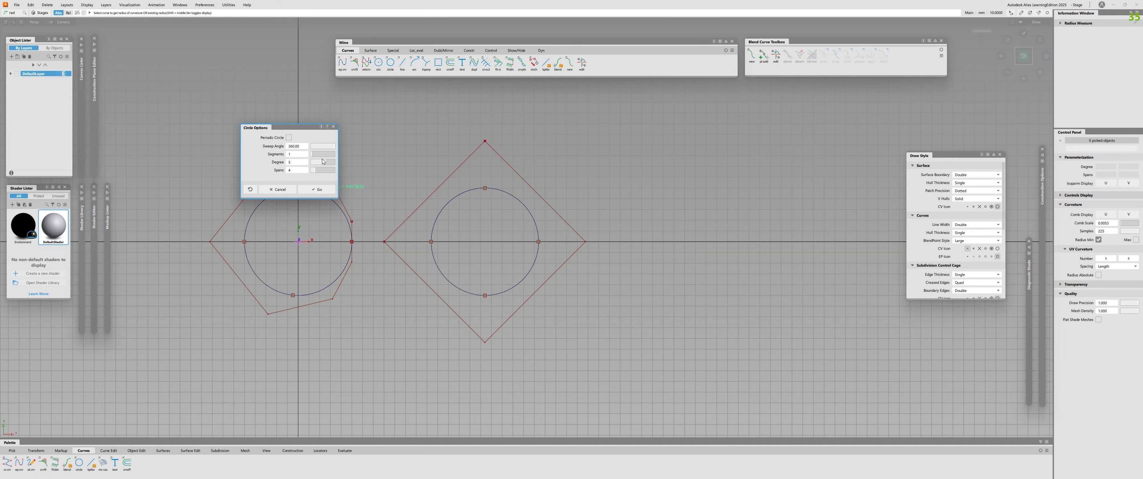
{"action": "left_click_drag", "start_coordinate": [323, 161], "coordinate": [316, 170]}
{"action": "left_click", "coordinate": [317, 189]}
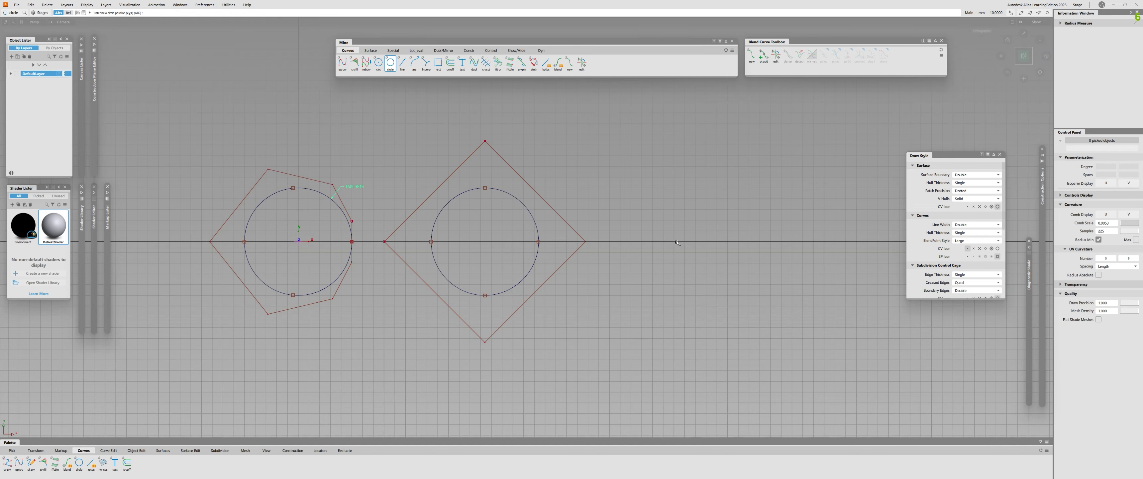
{"action": "left_click", "coordinate": [697, 241]}
{"action": "right_click_drag", "start_coordinate": [697, 241], "coordinate": [724, 241], "text": "alt+shift"}
{"action": "middle_click_drag", "start_coordinate": [684, 241], "coordinate": [584, 244], "text": "alt+shift"}
Measure the radius of curvature around the degree 6 circle
{"action": "right_click_drag", "start_coordinate": [579, 237], "coordinate": [579, 286], "text": "ctrl+shift"}
{"action": "left_click", "coordinate": [570, 186]}
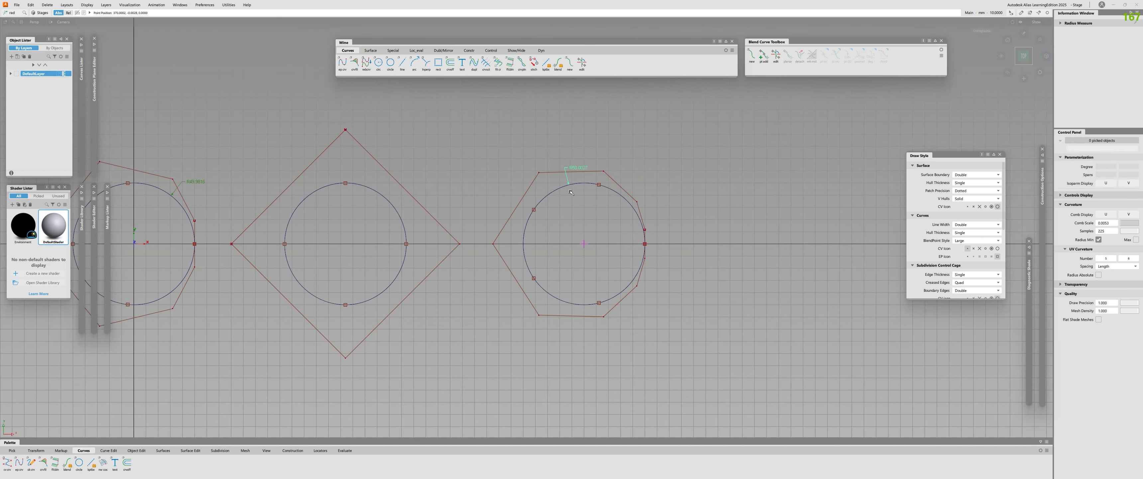
Create a non-periodic circle with a higher span count to the right of the degree 6 circle
{"action": "double_click", "coordinate": [390, 62]}
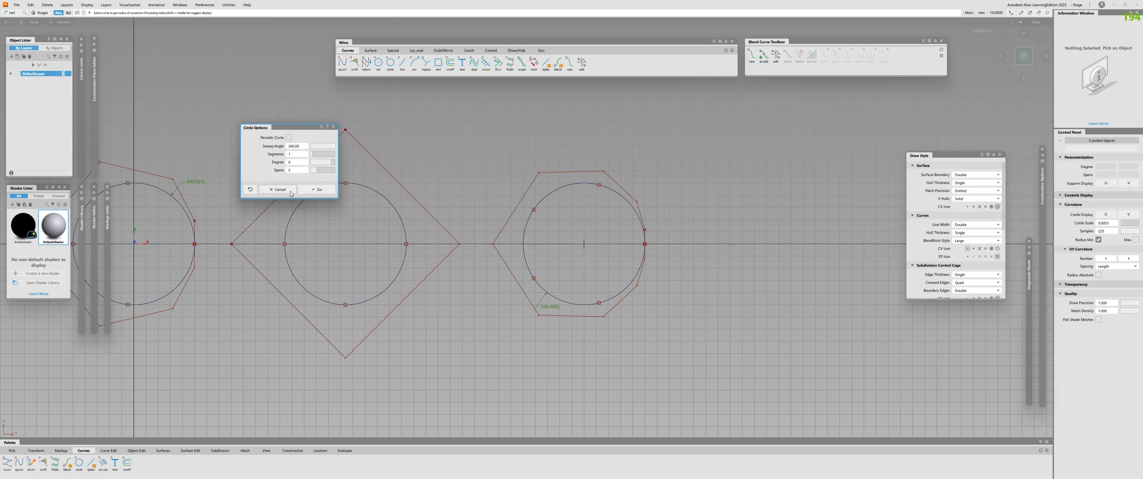
{"action": "left_click_drag", "start_coordinate": [314, 170], "coordinate": [329, 170]}
{"action": "left_click", "coordinate": [317, 189]}
{"action": "left_click", "coordinate": [767, 243]}
Measure the radius of curvature around the rightmost non-periodic circle
{"action": "middle_click_drag", "start_coordinate": [767, 244], "coordinate": [606, 247], "text": "alt+shift"}
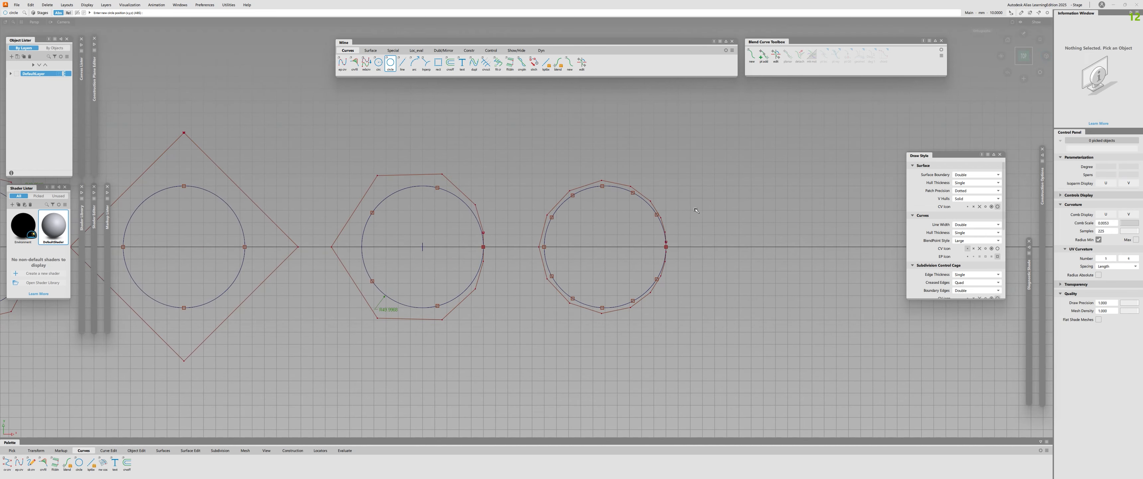
{"action": "left_click_drag", "start_coordinate": [695, 209], "coordinate": [697, 304], "text": "ctrl+shift"}
{"action": "left_click_drag", "start_coordinate": [665, 274], "coordinate": [607, 292]}
{"action": "left_click_drag", "start_coordinate": [672, 202], "coordinate": [537, 208]}
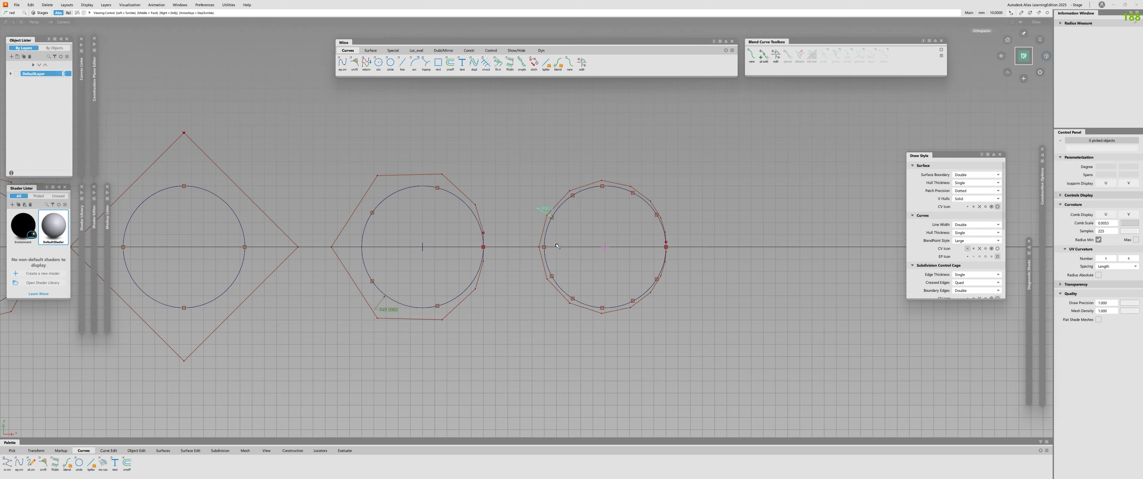
{"action": "middle_click_drag", "start_coordinate": [537, 208], "coordinate": [622, 202], "text": "alt+shift"}
{"action": "right_click_drag", "start_coordinate": [622, 202], "coordinate": [558, 193], "text": "alt+shift"}
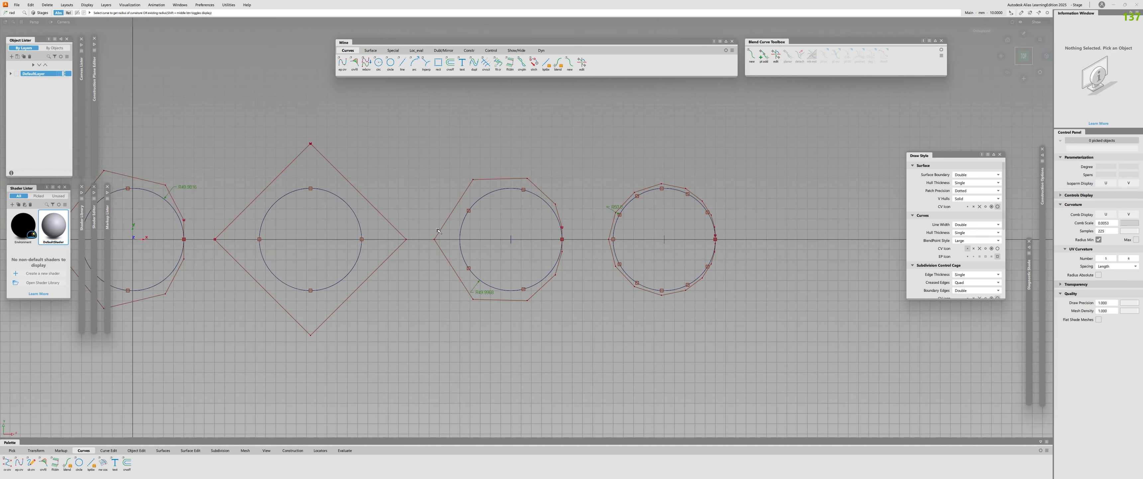
Select all four circles and delete them
{"action": "key", "text": "Escape"}
{"action": "left_click", "coordinate": [681, 218]}
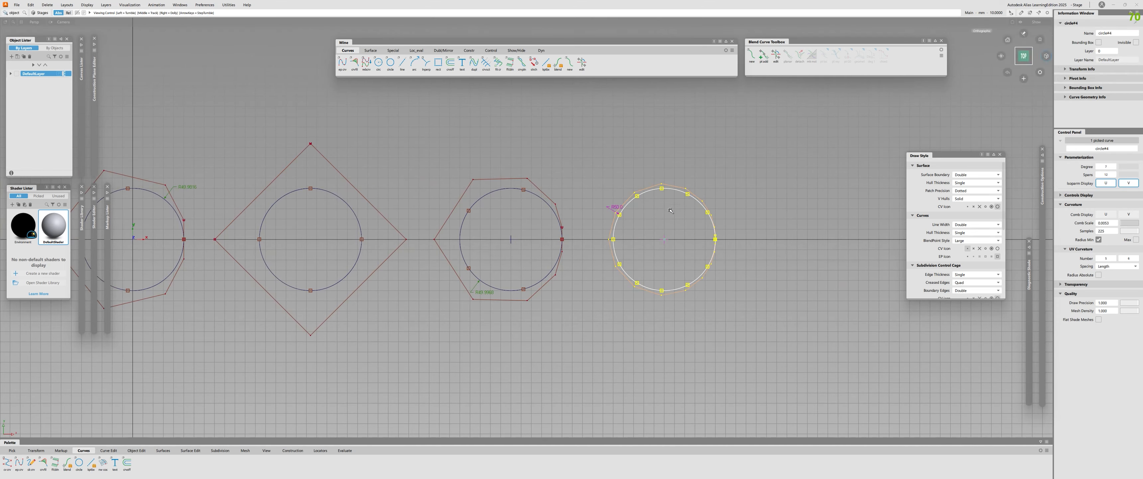
{"action": "right_click_drag", "start_coordinate": [593, 219], "coordinate": [550, 218], "text": "alt+shift"}
{"action": "middle_click_drag", "start_coordinate": [551, 217], "coordinate": [645, 206], "text": "alt+shift"}
{"action": "left_click", "coordinate": [349, 169]}
{"action": "left_click", "coordinate": [328, 213]}
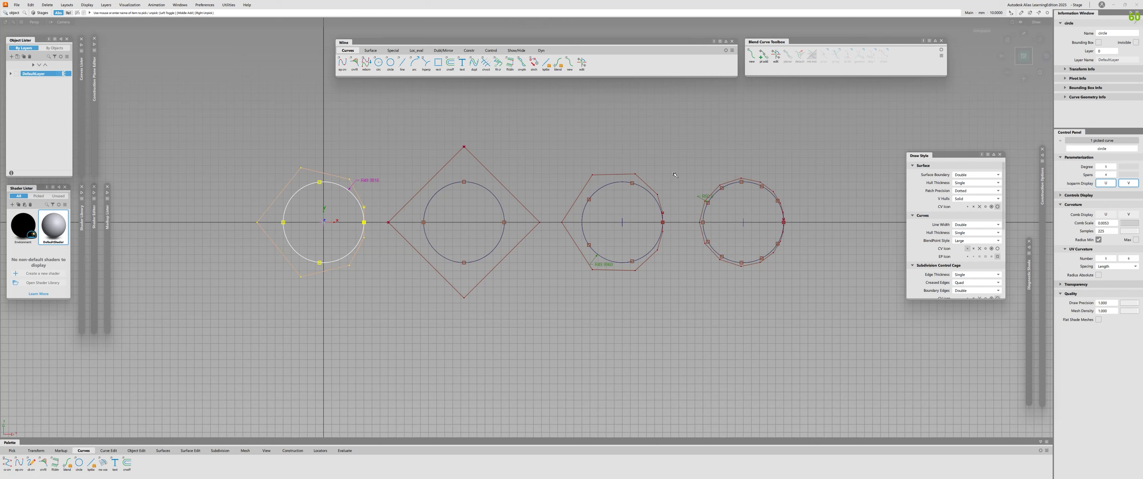
{"action": "left_click", "coordinate": [744, 220]}
{"action": "left_click", "coordinate": [622, 219]}
{"action": "left_click", "coordinate": [460, 217]}
{"action": "key", "text": "Delete"}
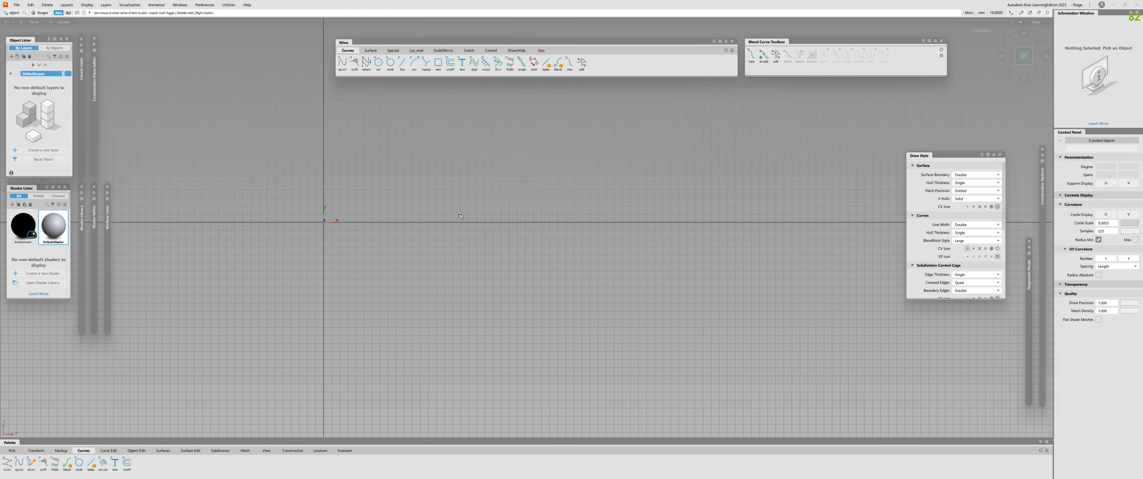
Create a non-periodic circle at the origin with 4 segments and degree 6
{"action": "double_click", "coordinate": [390, 62]}
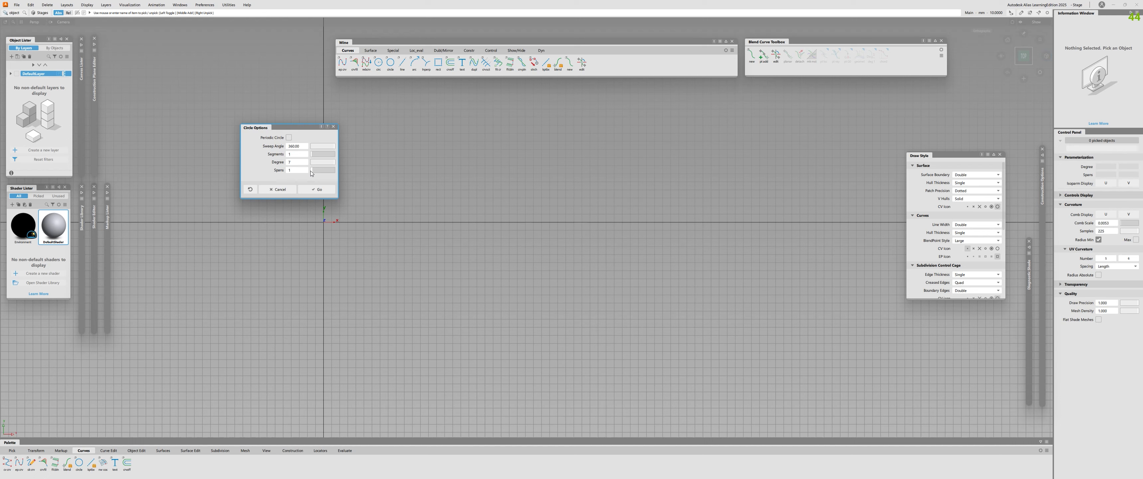
{"action": "mouse_move", "coordinate": [319, 171]}
{"action": "left_mouse_down"}
{"action": "mouse_move", "coordinate": [306, 172]}
{"action": "mouse_move", "coordinate": [331, 165]}
{"action": "left_mouse_up"}
{"action": "left_click_drag", "start_coordinate": [312, 156], "coordinate": [317, 156]}
{"action": "left_click", "coordinate": [317, 192]}
{"action": "left_click", "coordinate": [323, 222]}
Measure the radius of curvature at several points around the four-segment circle at the origin
{"action": "right_click_drag", "start_coordinate": [324, 222], "coordinate": [261, 225], "text": "alt+shift"}
{"action": "middle_click_drag", "start_coordinate": [262, 224], "coordinate": [579, 262], "text": "alt+shift"}
{"action": "right_click_drag", "start_coordinate": [579, 262], "coordinate": [564, 261], "text": "alt+shift"}
{"action": "mouse_move", "coordinate": [563, 262]}
{"action": "left_mouse_down", "text": "ctrl+shift"}
{"action": "mouse_move", "coordinate": [563, 235]}
{"action": "mouse_move", "coordinate": [555, 253]}
{"action": "left_mouse_up", "text": "ctrl+shift"}
{"action": "left_click", "coordinate": [527, 198]}
{"action": "left_click_drag", "start_coordinate": [328, 176], "coordinate": [399, 227]}
{"action": "left_click_drag", "start_coordinate": [426, 288], "coordinate": [391, 324]}
{"action": "left_click_drag", "start_coordinate": [503, 304], "coordinate": [543, 317]}
{"action": "middle_click_drag", "start_coordinate": [587, 217], "coordinate": [587, 333], "text": "ctrl+shift"}
{"action": "left_click", "coordinate": [548, 247]}
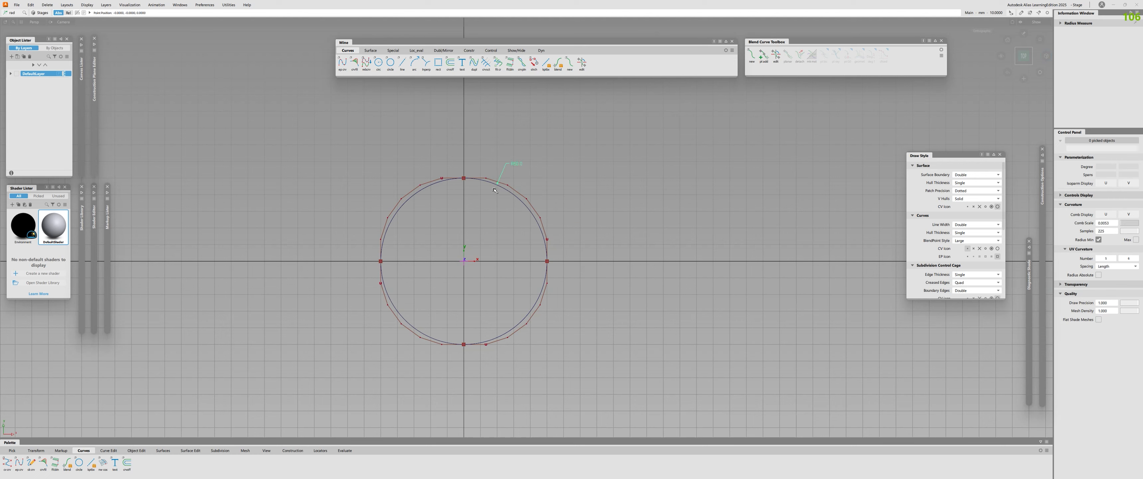
{"action": "left_click_drag", "start_coordinate": [549, 246], "coordinate": [381, 261]}
{"action": "left_click", "coordinate": [393, 307]}
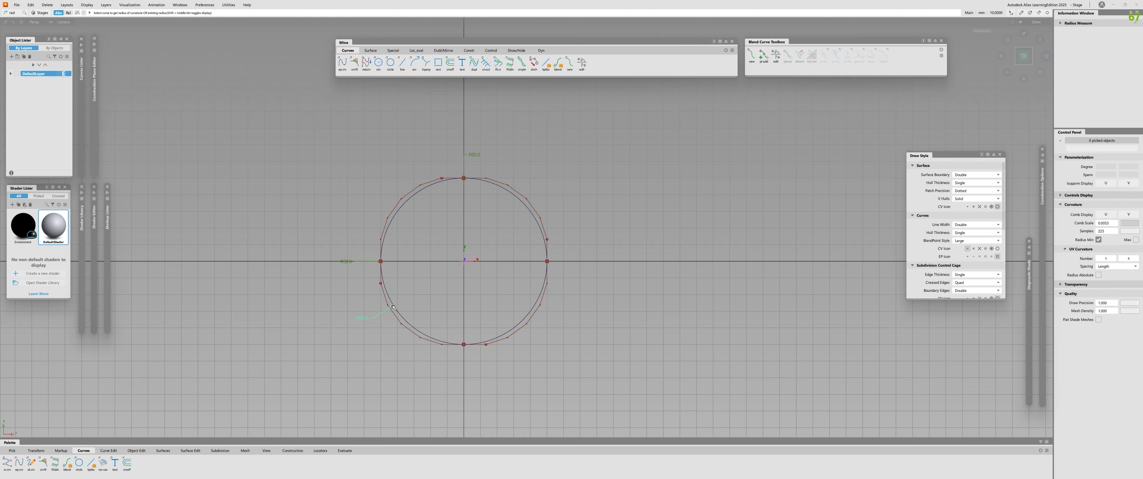
{"action": "left_click", "coordinate": [441, 362]}
{"action": "right_click_drag", "start_coordinate": [550, 327], "coordinate": [472, 235], "text": "alt+shift"}
{"action": "middle_click_drag", "start_coordinate": [472, 236], "coordinate": [476, 229], "text": "alt+shift"}
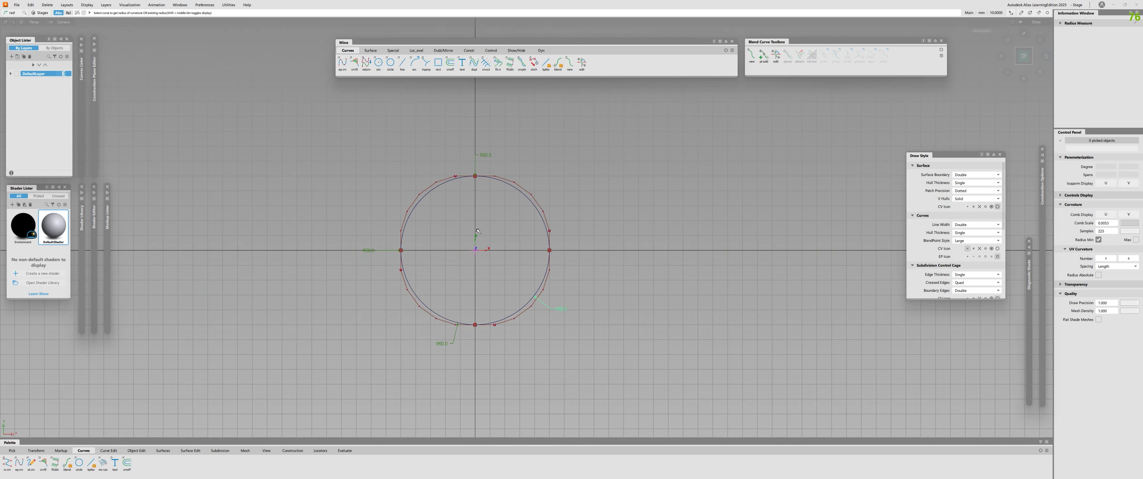
Select the circle's four quarter segments one by one to inspect them as separate curves, and clear the selection
{"action": "left_click_drag", "start_coordinate": [478, 230], "coordinate": [457, 209], "text": "ctrl+shift"}
{"action": "left_click_drag", "start_coordinate": [413, 181], "coordinate": [437, 220]}
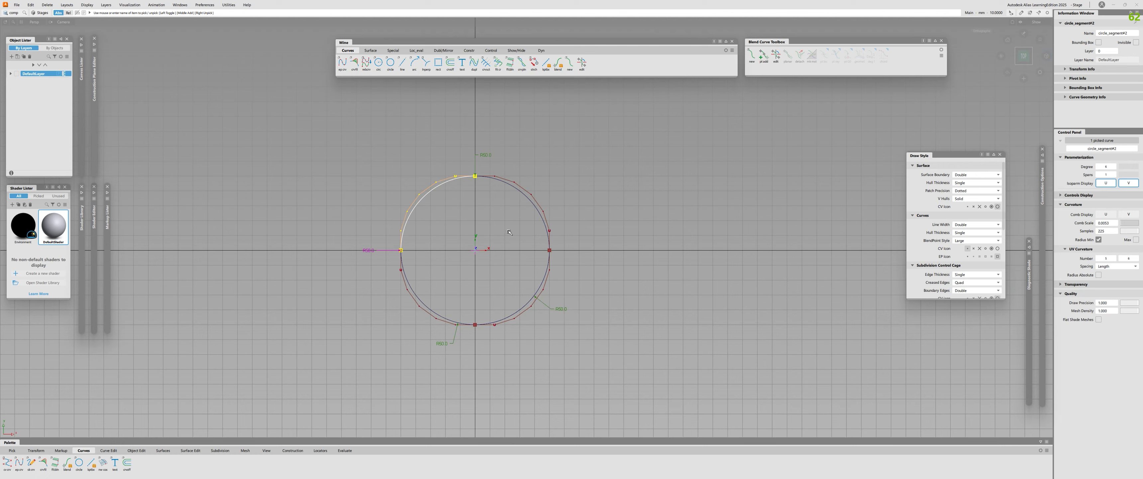
{"action": "left_click", "coordinate": [528, 197]}
{"action": "left_click", "coordinate": [528, 303]}
{"action": "left_click", "coordinate": [422, 303]}
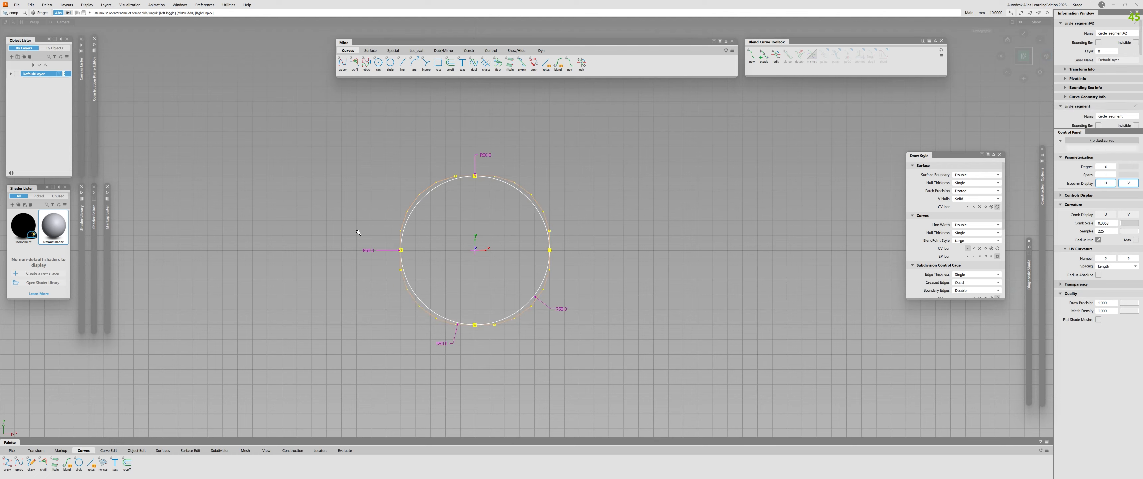
{"action": "scroll", "coordinate": [505, 199], "scroll_direction": "up", "scroll_amount": 1}
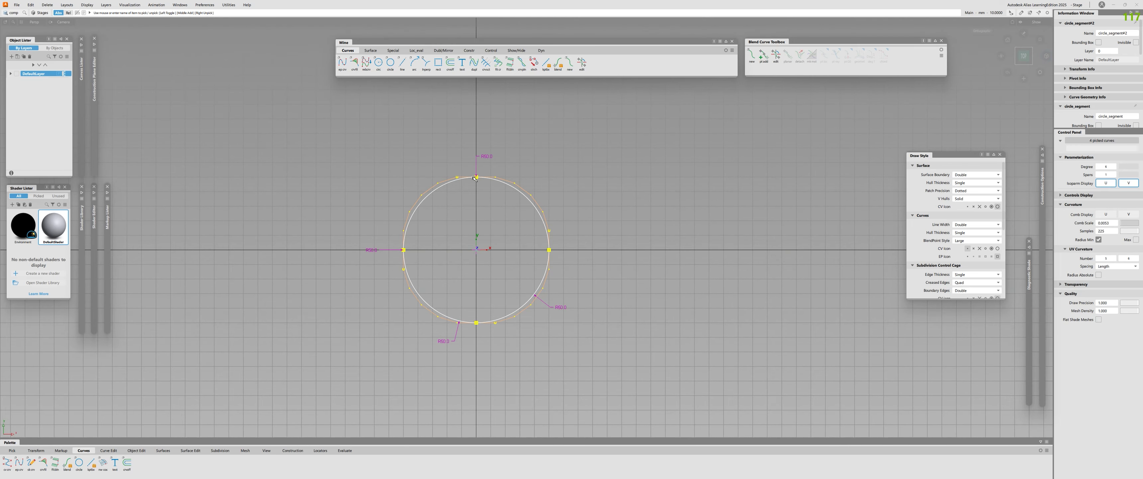
{"action": "right_click_drag", "start_coordinate": [506, 199], "coordinate": [528, 170], "text": "alt+shift"}
{"action": "left_click", "coordinate": [530, 171]}
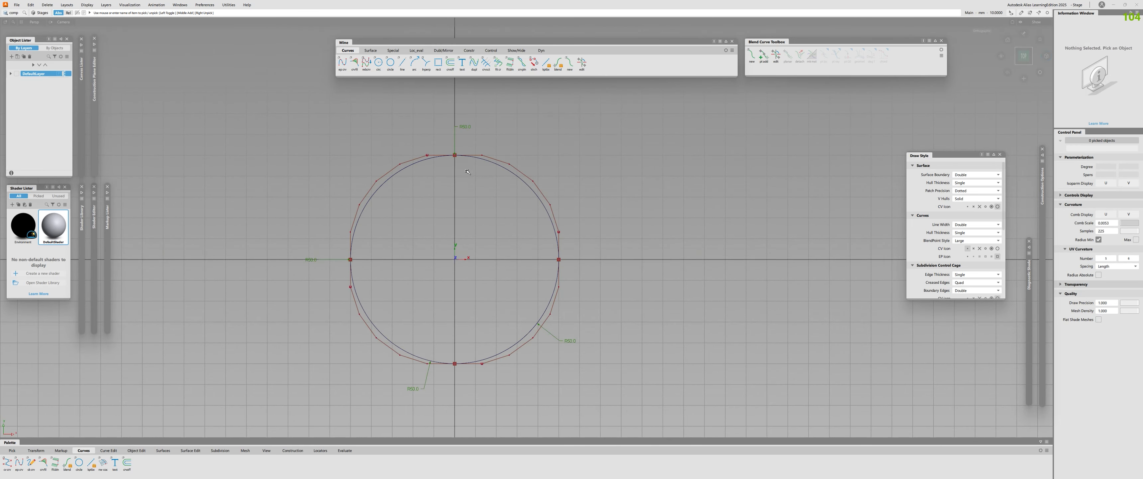
Reselect the four quarter segments, remove the radius measurement locators from the circle and clear the selection
{"action": "left_click", "coordinate": [528, 178]}
{"action": "left_click", "coordinate": [381, 186]}
{"action": "left_click", "coordinate": [404, 280]}
{"action": "left_click", "coordinate": [538, 359]}
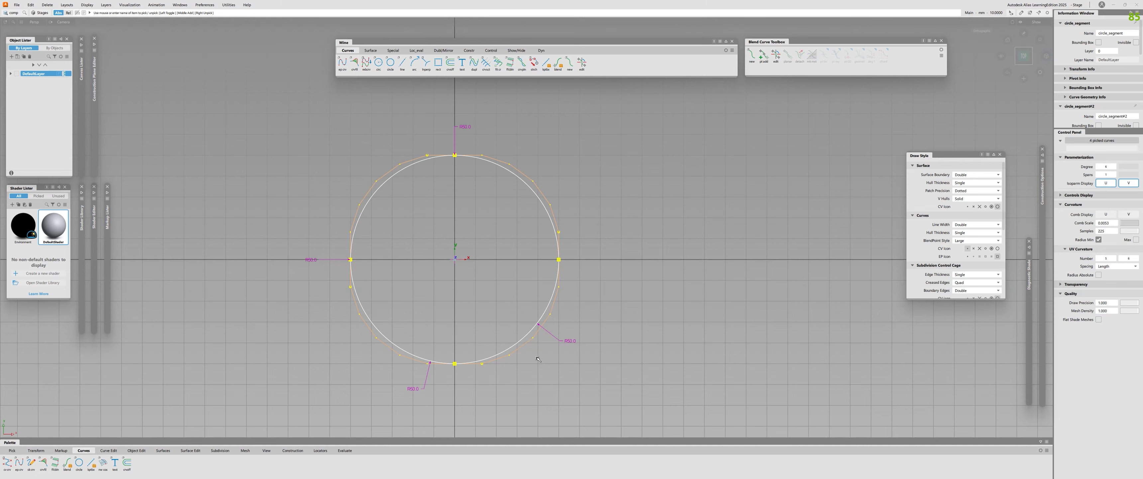
{"action": "right_click_drag", "start_coordinate": [527, 225], "coordinate": [498, 243], "text": "alt+shift"}
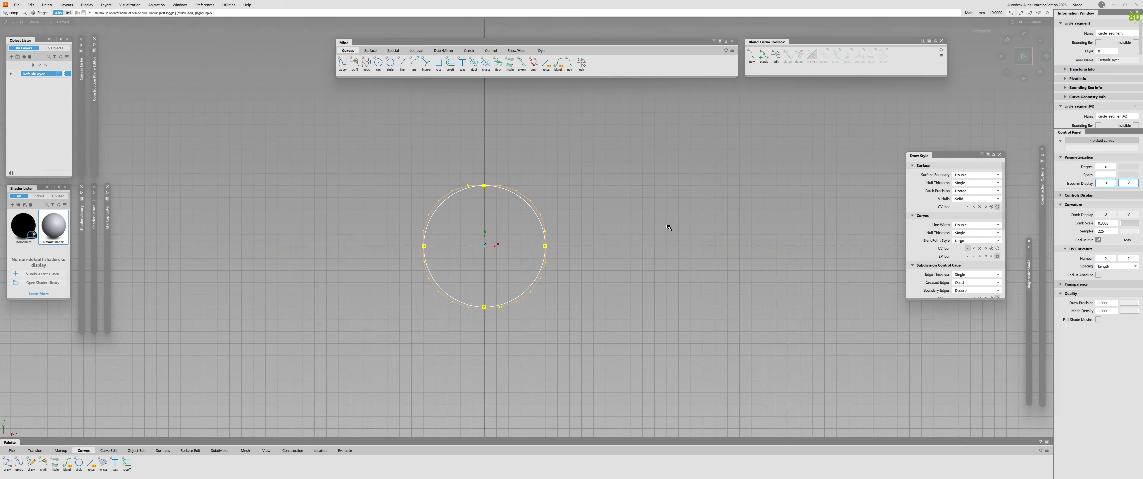
{"action": "middle_click_drag", "start_coordinate": [497, 243], "coordinate": [388, 241], "text": "alt+shift"}
{"action": "left_click", "coordinate": [340, 163]}
Create a second four-segment circle with degree 5 to the right of the one at the origin
{"action": "double_click", "coordinate": [390, 62]}
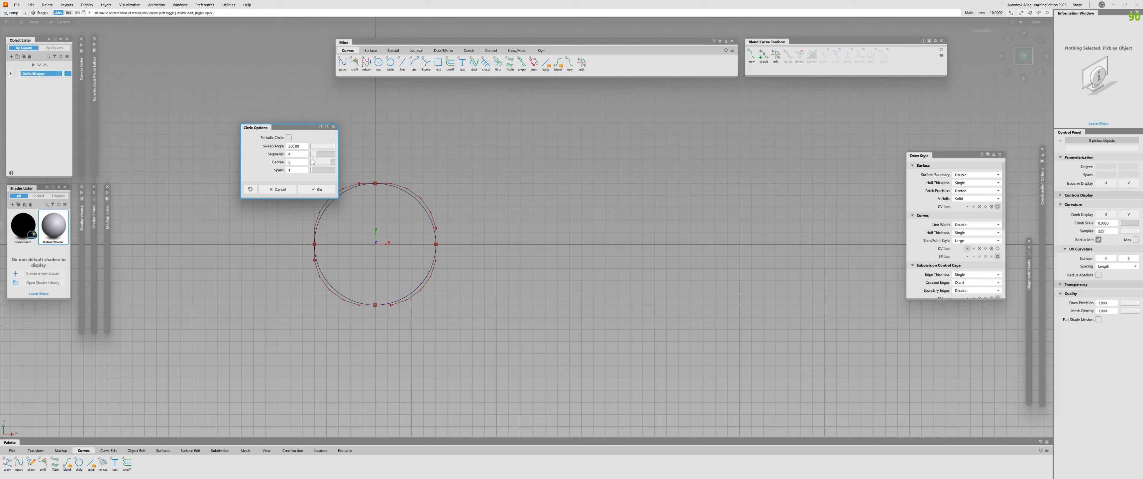
{"action": "left_click_drag", "start_coordinate": [330, 167], "coordinate": [326, 166]}
{"action": "left_click", "coordinate": [316, 189]}
{"action": "left_click", "coordinate": [593, 244], "text": "alt"}
Measure the radius of curvature on the degree 5 circle and remove the measurement locator
{"action": "right_click_drag", "start_coordinate": [577, 240], "coordinate": [601, 225], "text": "alt+shift"}
{"action": "middle_click_drag", "start_coordinate": [593, 201], "coordinate": [593, 225], "text": "ctrl+shift"}
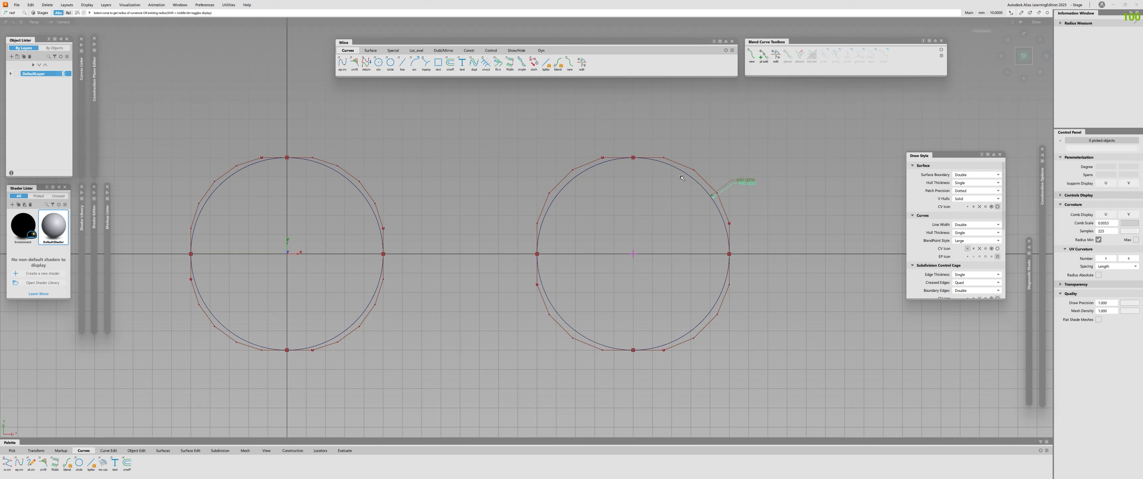
{"action": "left_click_drag", "start_coordinate": [664, 163], "coordinate": [702, 185]}
{"action": "key", "text": "Delete"}
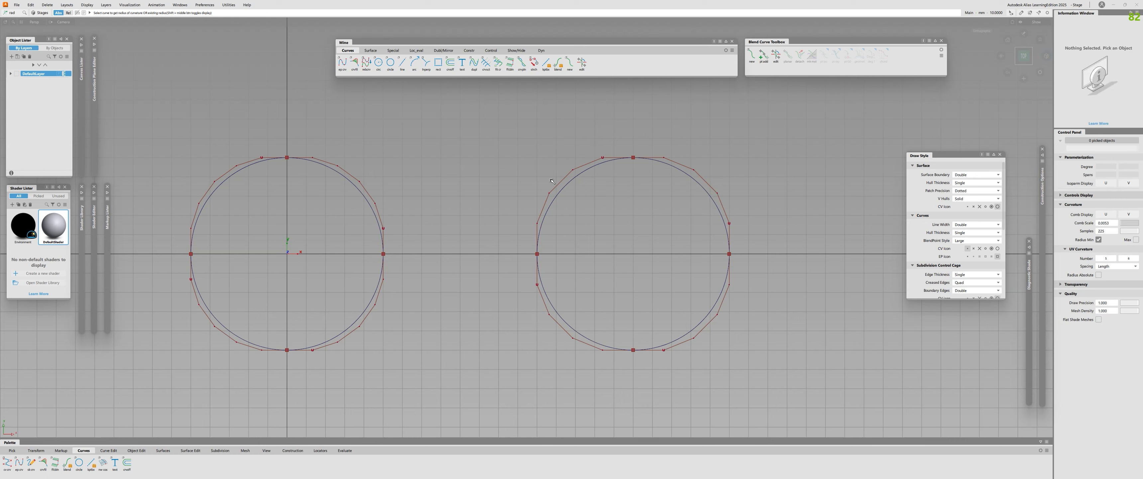
Create a third four-segment circle with degree 6 to the right of the degree 5 circle
{"action": "double_click", "coordinate": [390, 62]}
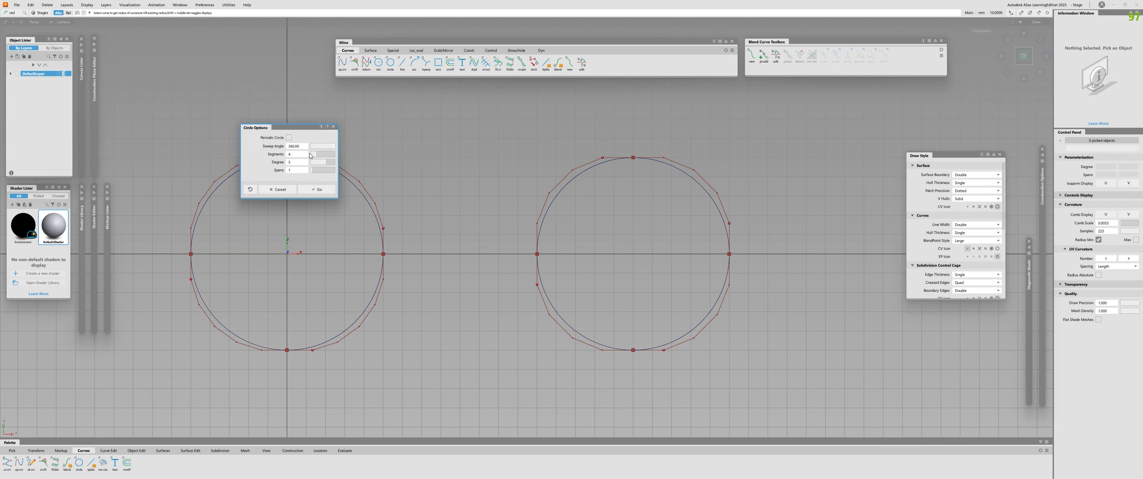
{"action": "left_click_drag", "start_coordinate": [327, 166], "coordinate": [332, 165]}
{"action": "left_click", "coordinate": [330, 192]}
{"action": "scroll", "coordinate": [339, 222], "scroll_direction": "down", "scroll_amount": 3}
{"action": "middle_click_drag", "start_coordinate": [692, 253], "coordinate": [660, 238], "text": "alt+shift"}
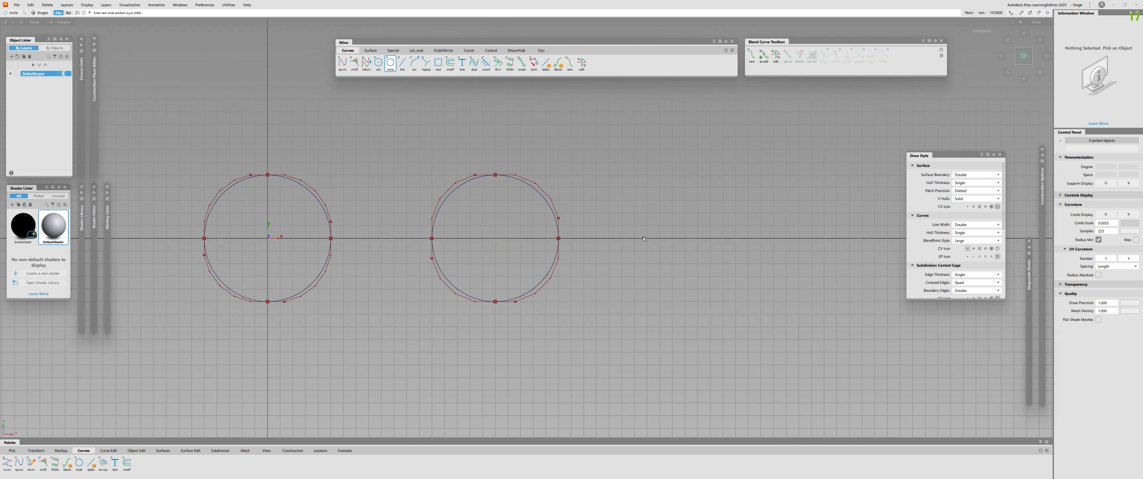
{"action": "left_click", "coordinate": [660, 238]}
Build an upright draft surface along Z from one quarter segment of the third circle and increase its length
{"action": "right_click_drag", "start_coordinate": [660, 238], "coordinate": [628, 237], "text": "alt+shift"}
{"action": "left_click_drag", "start_coordinate": [627, 238], "coordinate": [622, 227], "text": "alt+shift"}
{"action": "left_click_drag", "start_coordinate": [613, 255], "coordinate": [600, 289], "text": "ctrl+shift"}
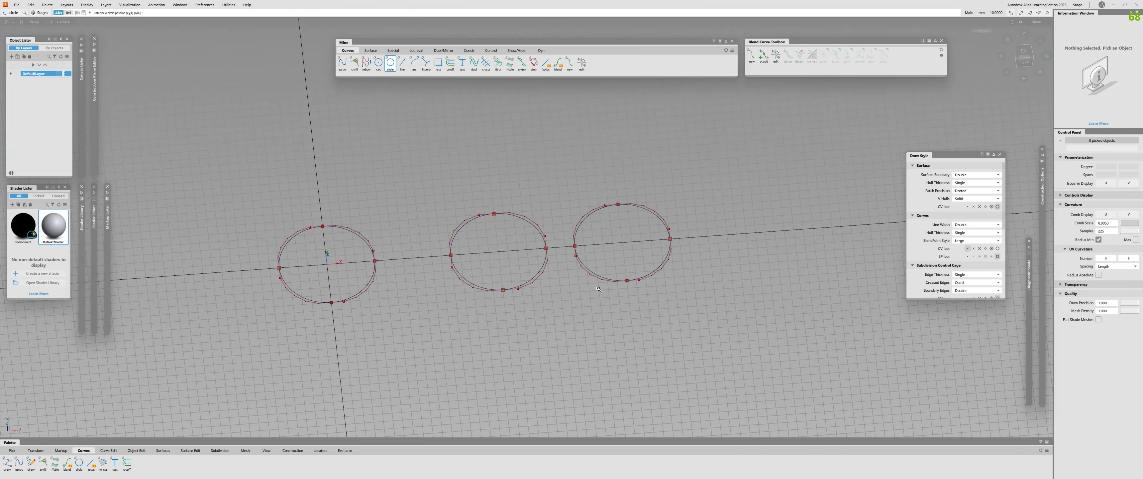
{"action": "right_click_drag", "start_coordinate": [600, 289], "coordinate": [593, 262], "text": "alt+shift"}
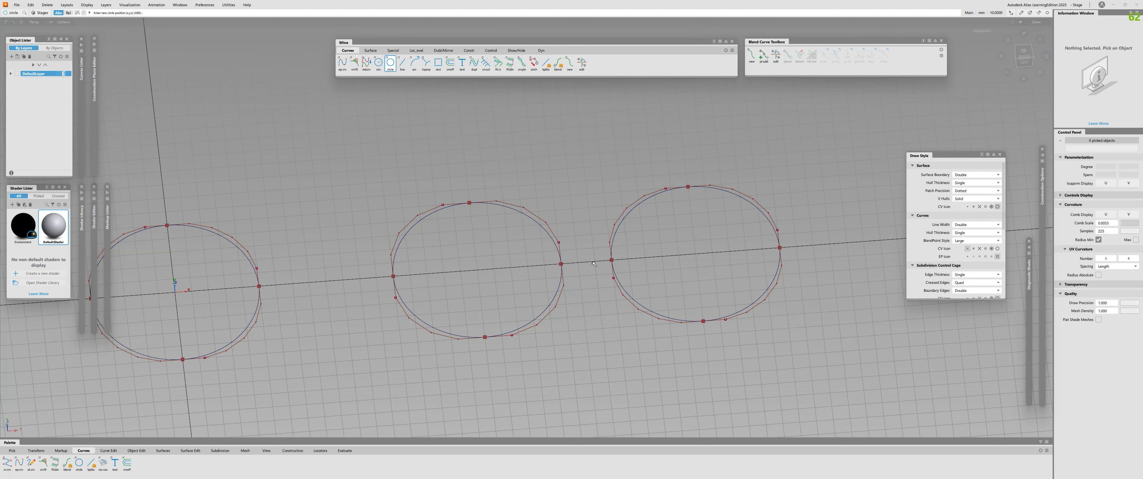
{"action": "right_click_drag", "start_coordinate": [577, 252], "coordinate": [595, 239], "text": "ctrl+shift"}
{"action": "left_click", "coordinate": [620, 222]}
{"action": "left_click_drag", "start_coordinate": [621, 223], "coordinate": [518, 248], "text": "alt+shift"}
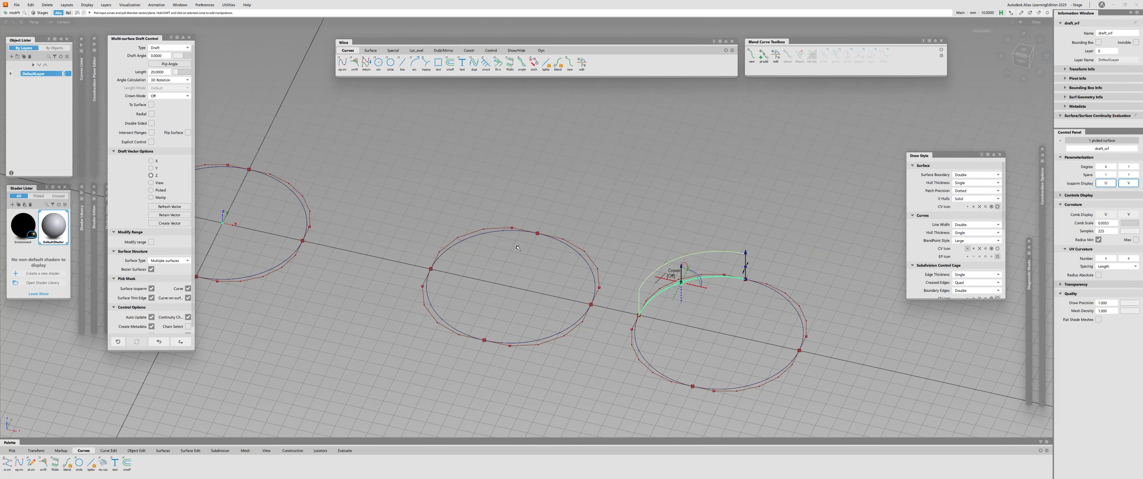
{"action": "key", "text": "e"}
{"action": "left_click", "coordinate": [669, 264]}
{"action": "left_click_drag", "start_coordinate": [670, 263], "coordinate": [668, 224]}
{"action": "key", "text": "Escape"}
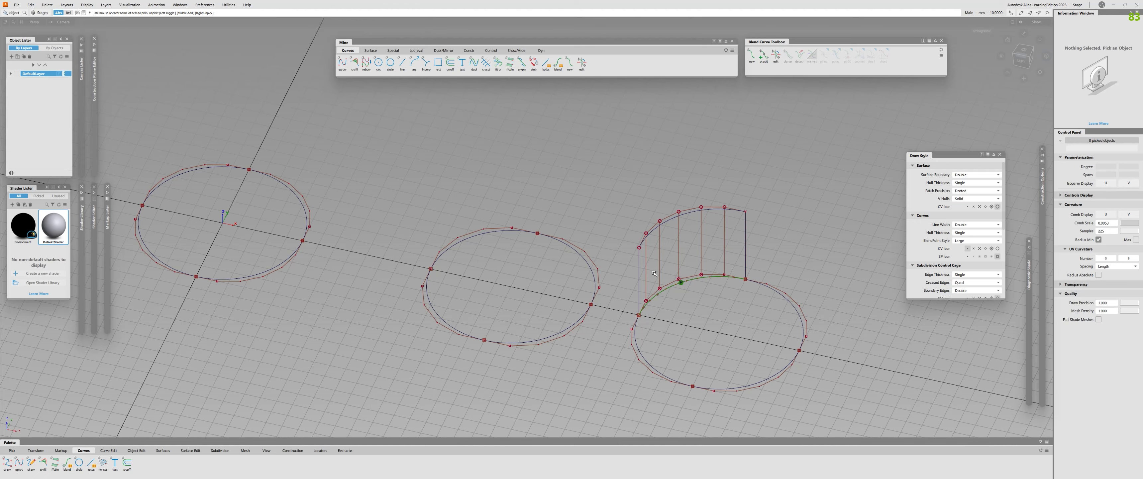
Pick matching control vertices on the draft surface and its source arc to examine the hull layout
{"action": "left_click_drag", "start_coordinate": [682, 273], "coordinate": [693, 291], "text": "alt+shift"}
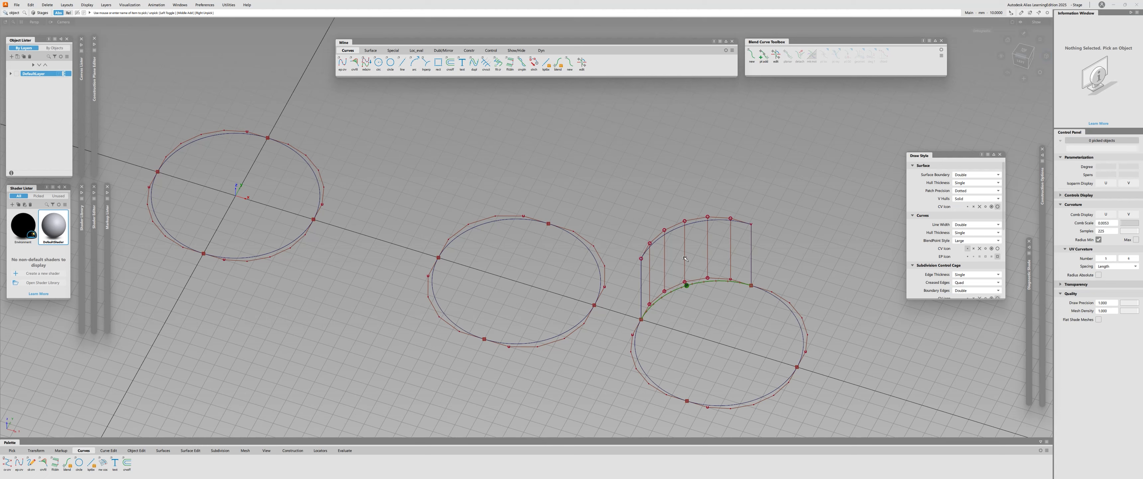
{"action": "key", "text": "c"}
{"action": "left_click", "coordinate": [685, 221]}
{"action": "left_click", "coordinate": [685, 282]}
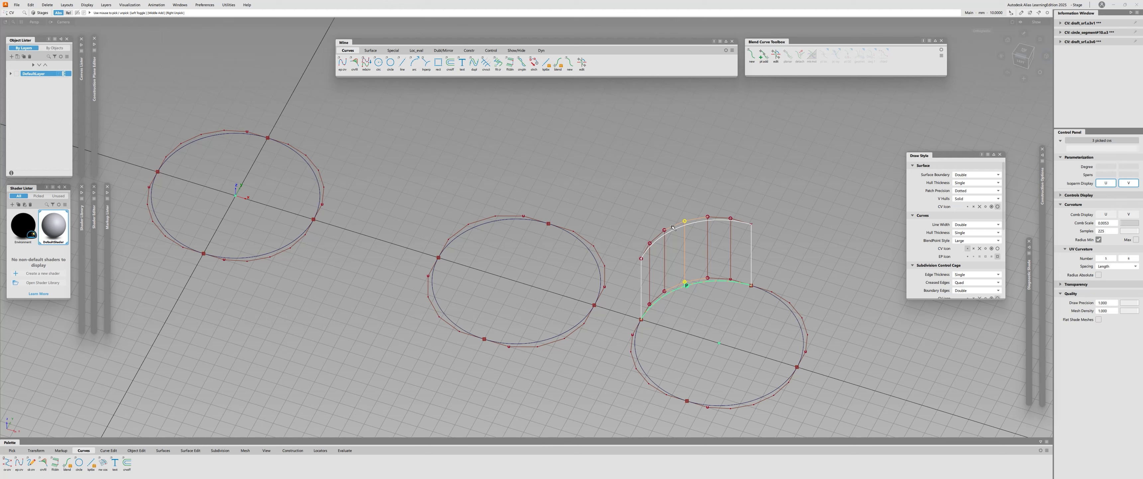
{"action": "left_click", "coordinate": [681, 230]}
{"action": "left_click_drag", "start_coordinate": [677, 209], "coordinate": [691, 318]}
{"action": "left_click_drag", "start_coordinate": [730, 373], "coordinate": [697, 351], "text": "alt+shift"}
{"action": "right_click_drag", "start_coordinate": [697, 351], "coordinate": [545, 200], "text": "alt+shift"}
{"action": "left_click_drag", "start_coordinate": [545, 200], "coordinate": [590, 196], "text": "alt+shift"}
Delete the draft surface standing on the third circle
{"action": "left_click_drag", "start_coordinate": [657, 200], "coordinate": [657, 226], "text": "ctrl+shift"}
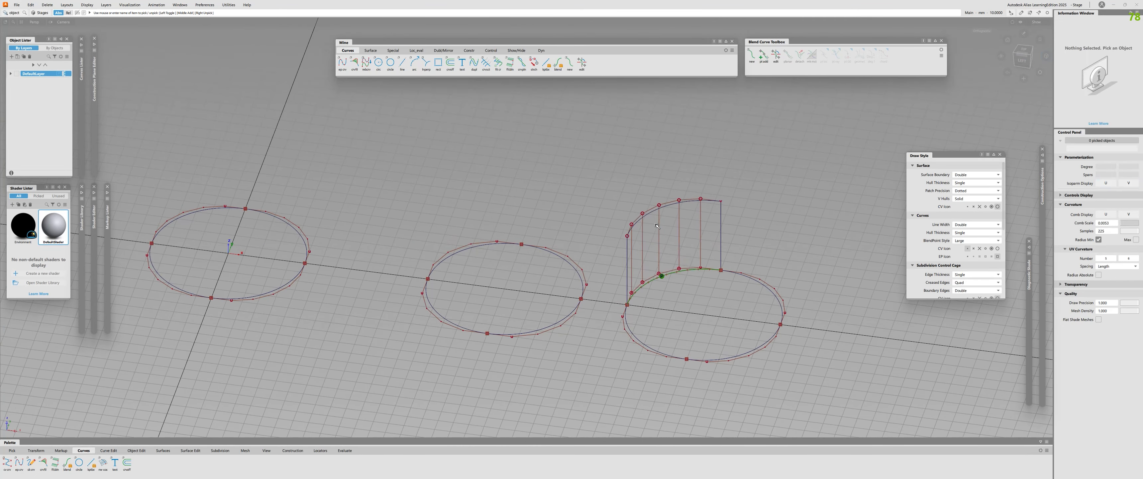
{"action": "left_click", "coordinate": [657, 226]}
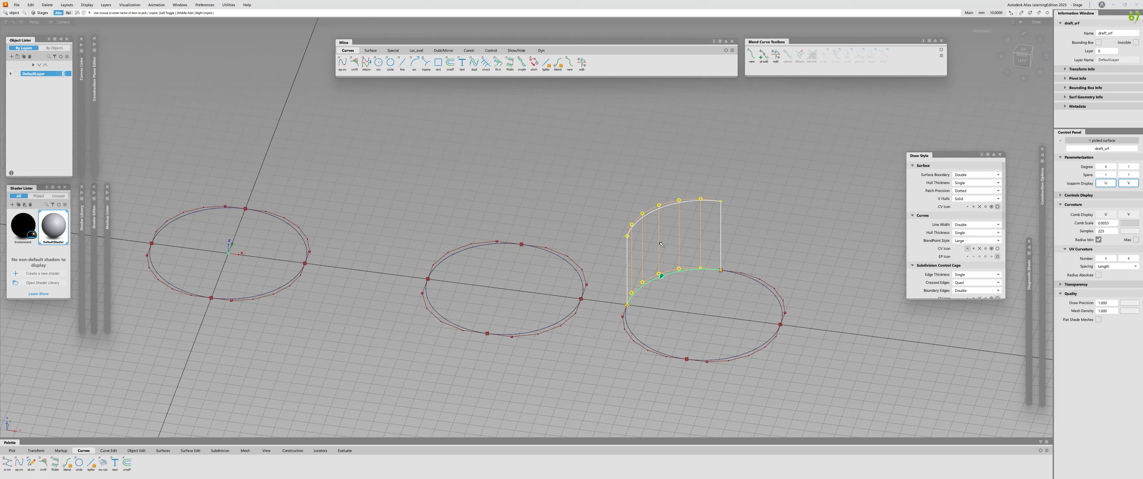
{"action": "key", "text": "Delete"}
{"action": "left_click_drag", "start_coordinate": [661, 243], "coordinate": [575, 390], "text": "alt+shift"}
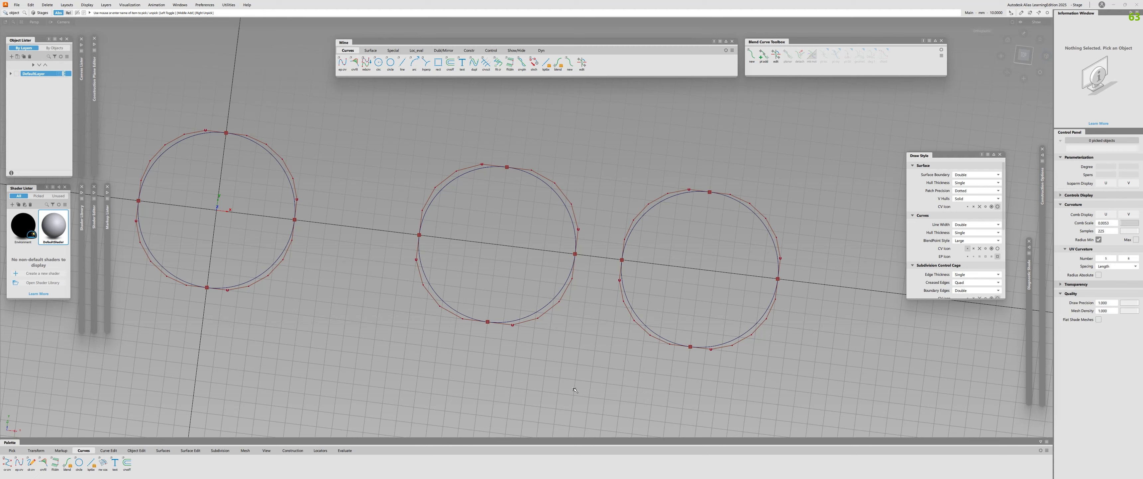
Measure the radius of curvature on the third four-segment circle
{"action": "left_click_drag", "start_coordinate": [672, 265], "coordinate": [675, 372], "text": "ctrl+shift"}
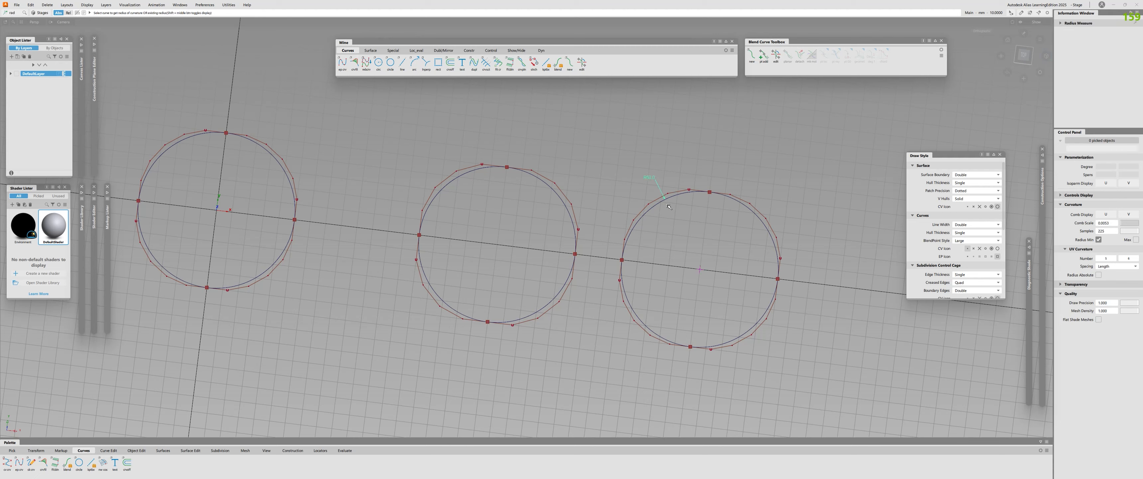
{"action": "right_click_drag", "start_coordinate": [669, 205], "coordinate": [573, 208], "text": "alt+shift"}
{"action": "left_click_drag", "start_coordinate": [573, 209], "coordinate": [555, 186], "text": "alt+shift"}
{"action": "key", "text": "Escape"}
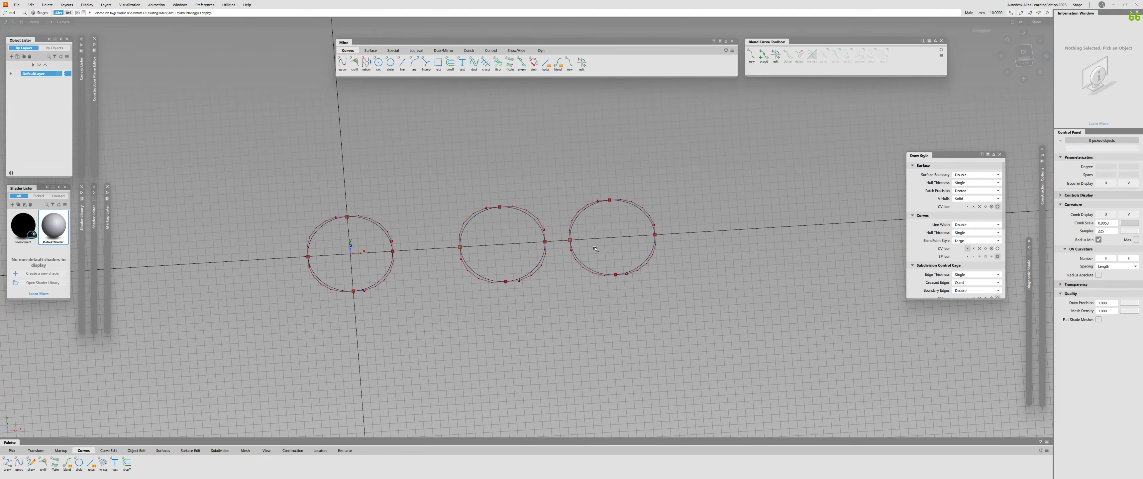
Turn off the CV and hull display of all three circles and select all of their curves
{"action": "right_click_drag", "start_coordinate": [488, 187], "coordinate": [555, 186], "text": "alt+shift"}
{"action": "left_click_drag", "start_coordinate": [382, 165], "coordinate": [432, 218]}
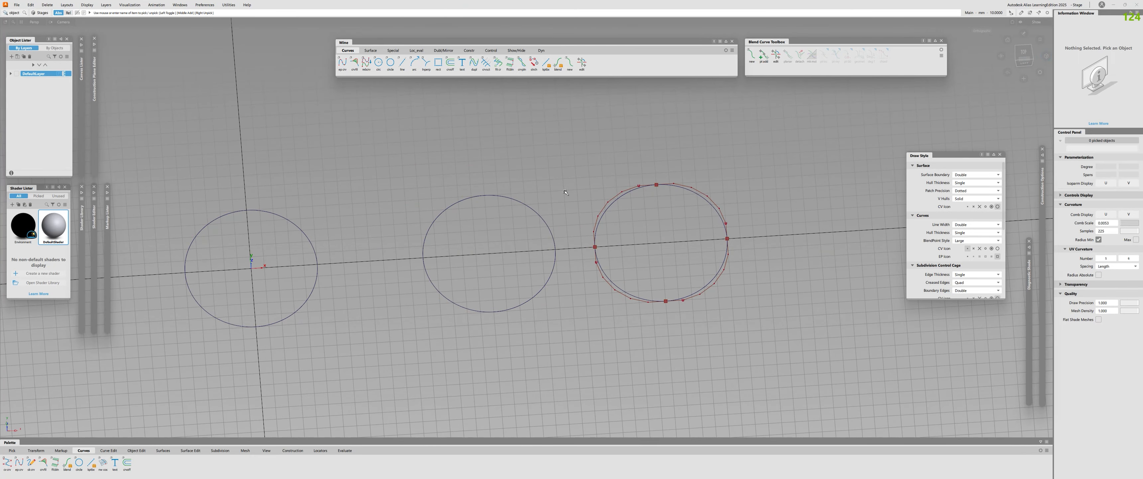
{"action": "left_click_drag", "start_coordinate": [293, 159], "coordinate": [697, 313]}
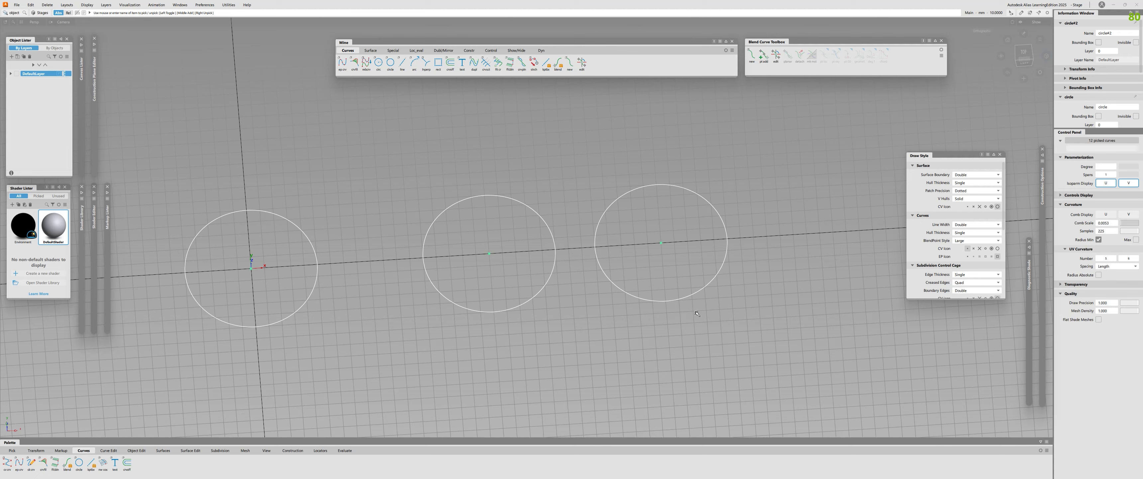
In the construction options, turn on the rational flags for both primitives and curves and surfaces
{"action": "double_click", "coordinate": [390, 62]}
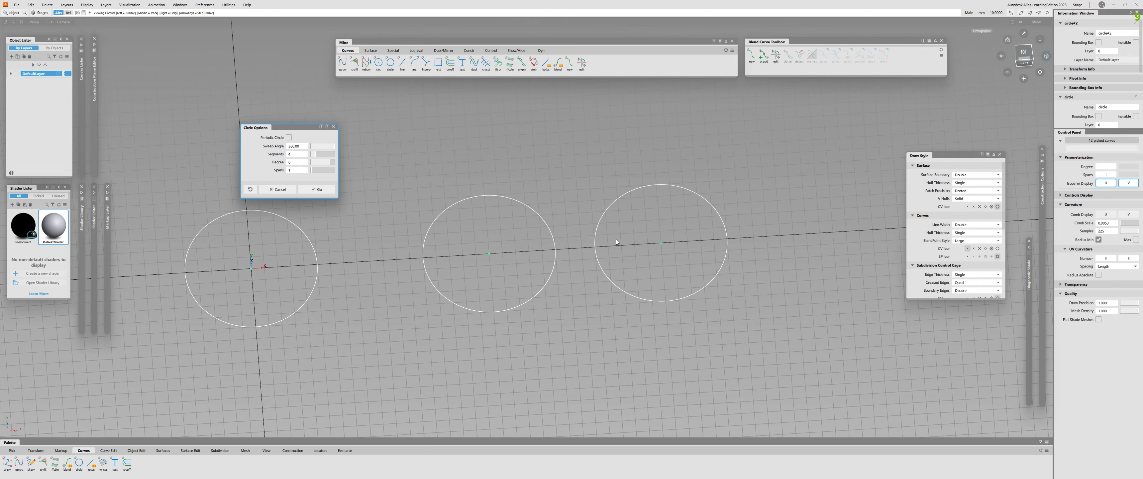
{"action": "left_click", "coordinate": [328, 189]}
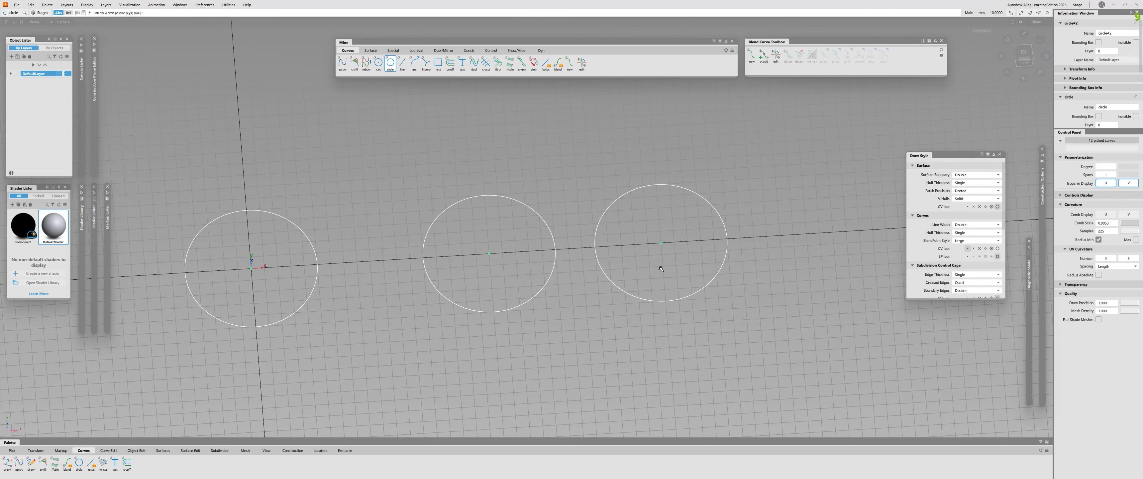
{"action": "left_click", "coordinate": [1024, 52]}
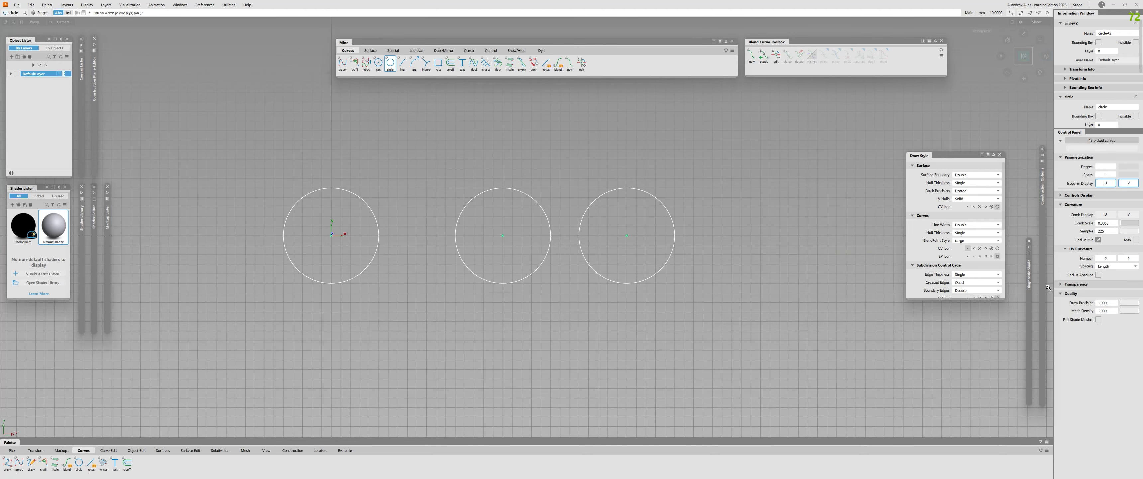
{"action": "left_click", "coordinate": [1043, 176]}
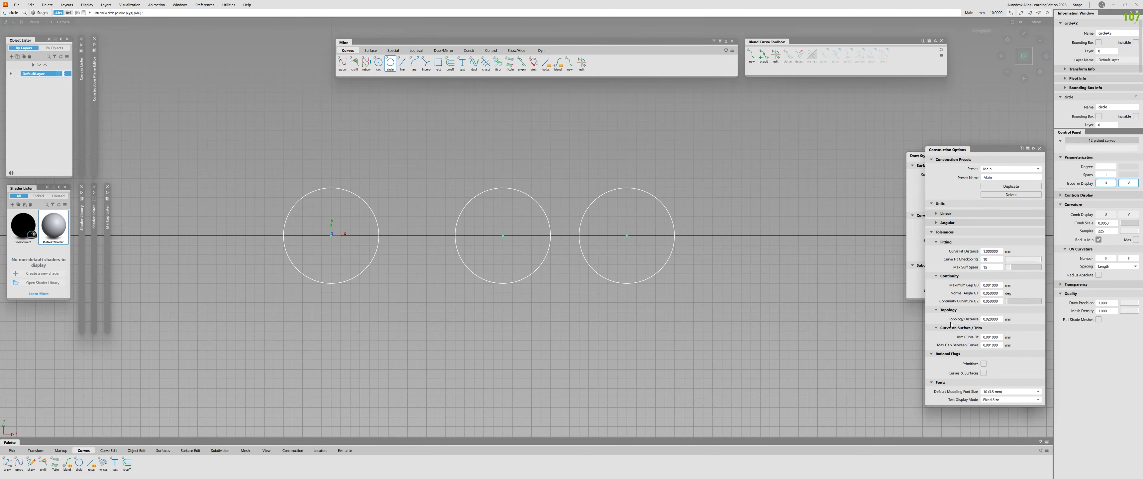
{"action": "left_click", "coordinate": [984, 364]}
{"action": "left_click", "coordinate": [983, 373]}
{"action": "left_click", "coordinate": [984, 372]}
Show the CVs and hulls of all three circles, one circle at a time
{"action": "key", "text": "alt+shift"}
{"action": "key", "text": "alt+shift"}
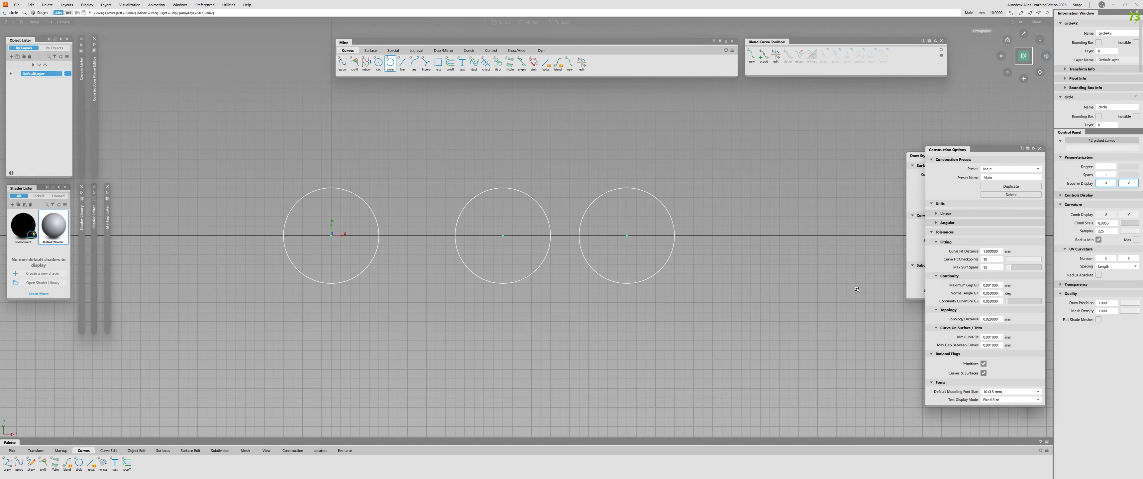
{"action": "right_click_drag", "start_coordinate": [784, 279], "coordinate": [834, 279], "text": "alt+shift"}
{"action": "left_click_drag", "start_coordinate": [754, 231], "coordinate": [673, 212], "text": "ctrl+shift"}
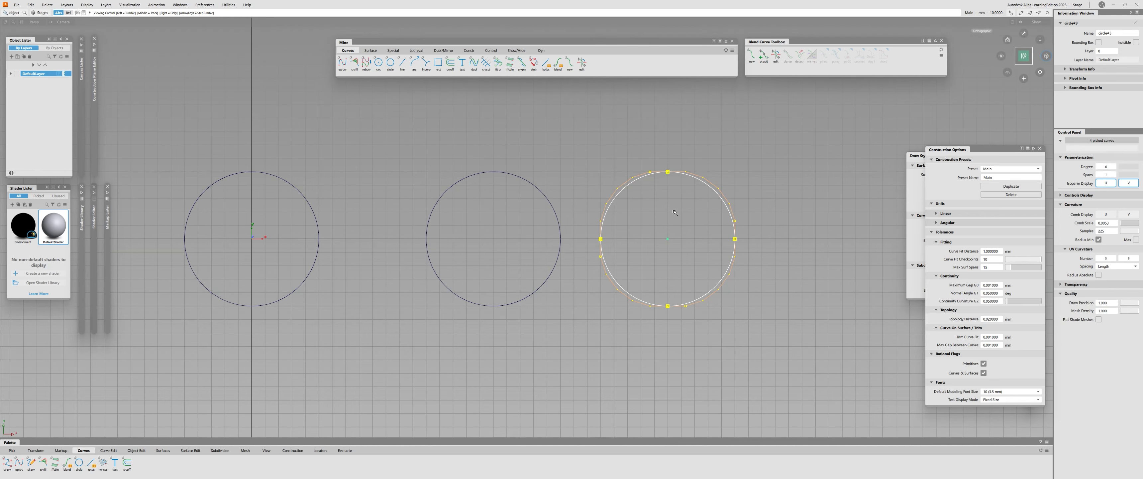
{"action": "mouse_move", "coordinate": [675, 213]}
{"action": "right_mouse_down", "text": "alt+shift"}
{"action": "mouse_move", "coordinate": [613, 213]}
{"action": "mouse_move", "coordinate": [653, 213]}
{"action": "right_mouse_up", "text": "alt+shift"}
{"action": "left_click_drag", "start_coordinate": [418, 218], "coordinate": [464, 236]}
{"action": "left_click", "coordinate": [464, 237]}
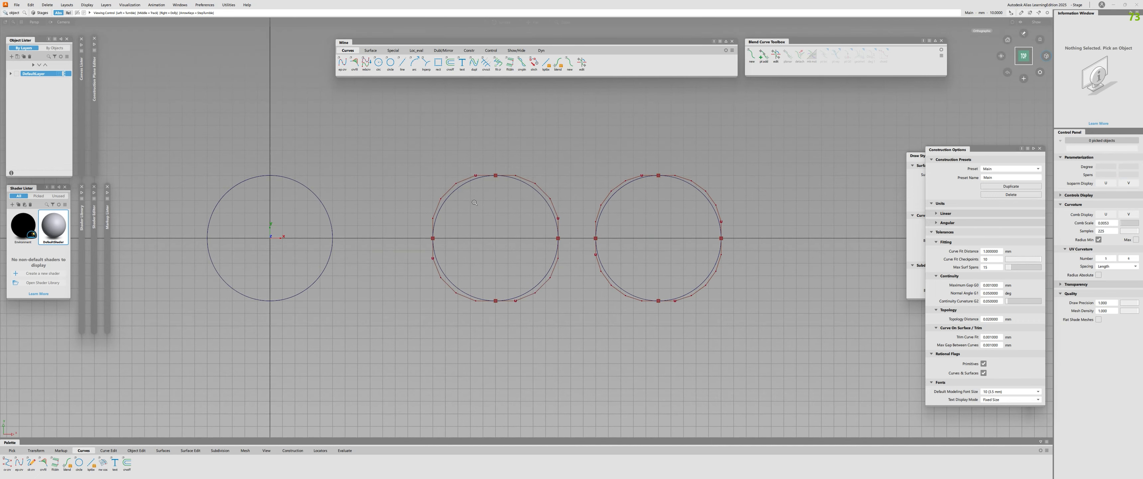
{"action": "right_click_drag", "start_coordinate": [464, 237], "coordinate": [400, 235], "text": "alt+shift"}
{"action": "left_click", "coordinate": [389, 235]}
{"action": "left_click", "coordinate": [418, 186]}
Select all curves of the three circles and delete them
{"action": "left_click_drag", "start_coordinate": [684, 293], "coordinate": [440, 173]}
{"action": "left_click", "coordinate": [319, 199]}
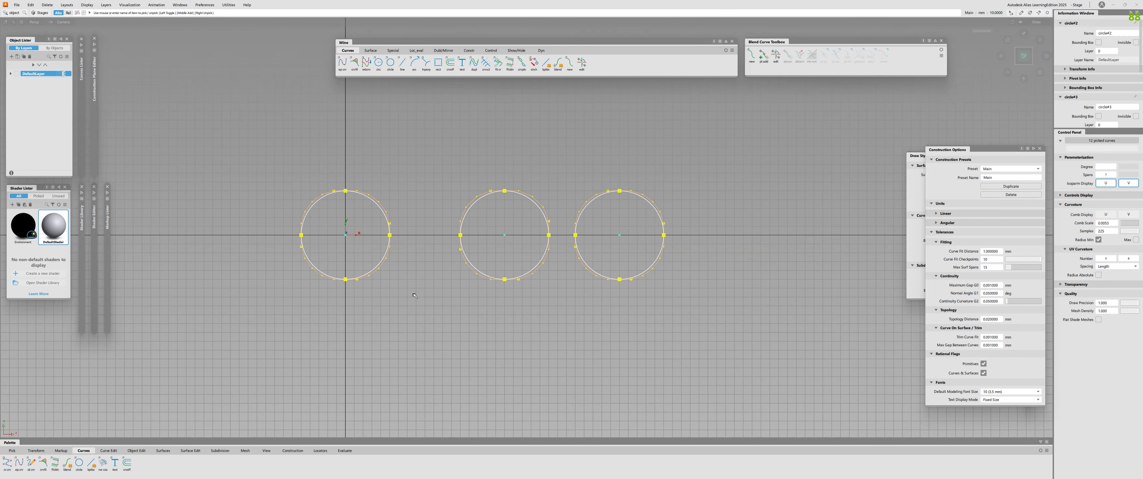
{"action": "key", "text": "Delete"}
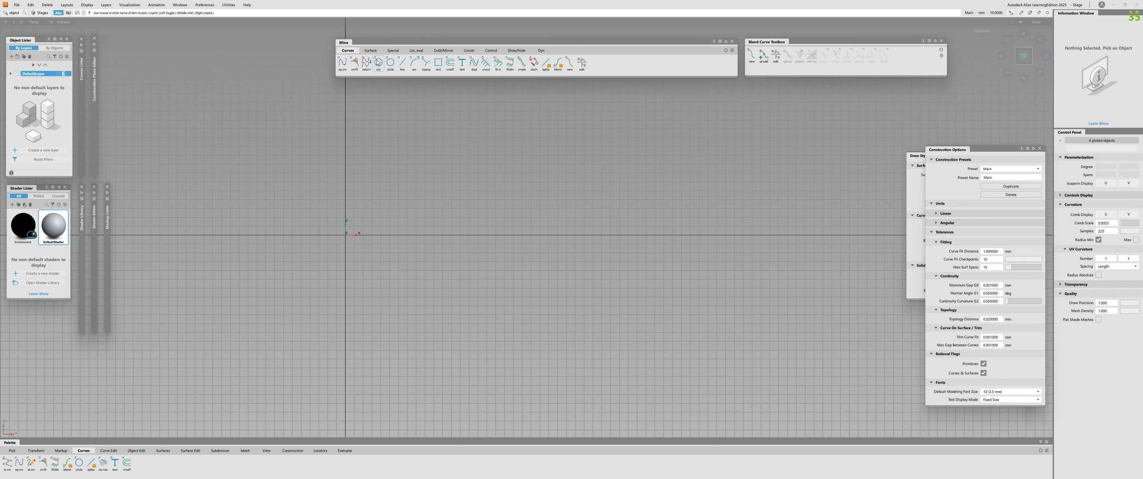
Place a full rational circle with four segments and degree 6 at the origin
{"action": "double_click", "coordinate": [391, 62]}
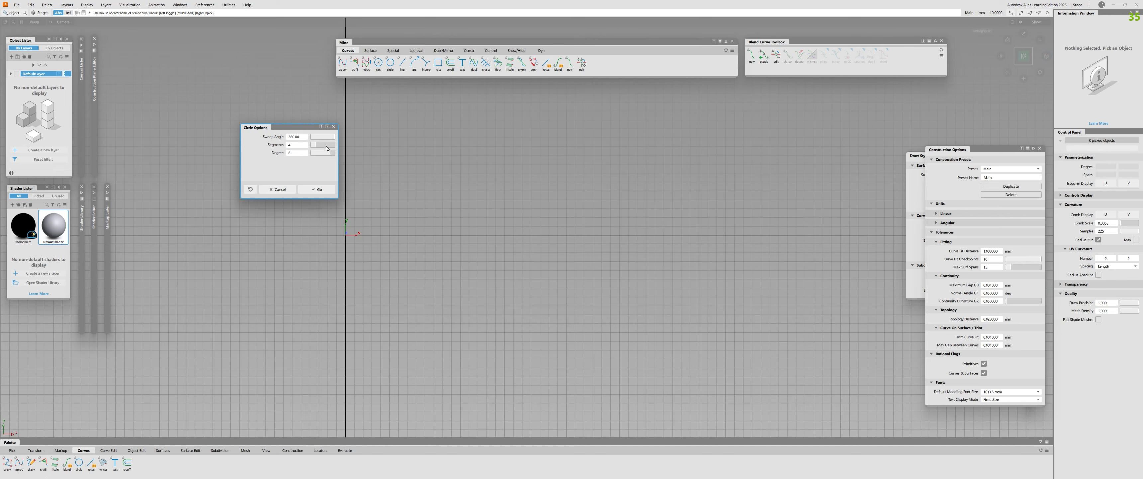
{"action": "left_click", "coordinate": [316, 190]}
{"action": "left_click", "coordinate": [347, 235]}
{"action": "right_click_drag", "start_coordinate": [506, 235], "coordinate": [622, 222], "text": "alt+shift"}
{"action": "middle_click_drag", "start_coordinate": [515, 186], "coordinate": [692, 204], "text": "alt+shift"}
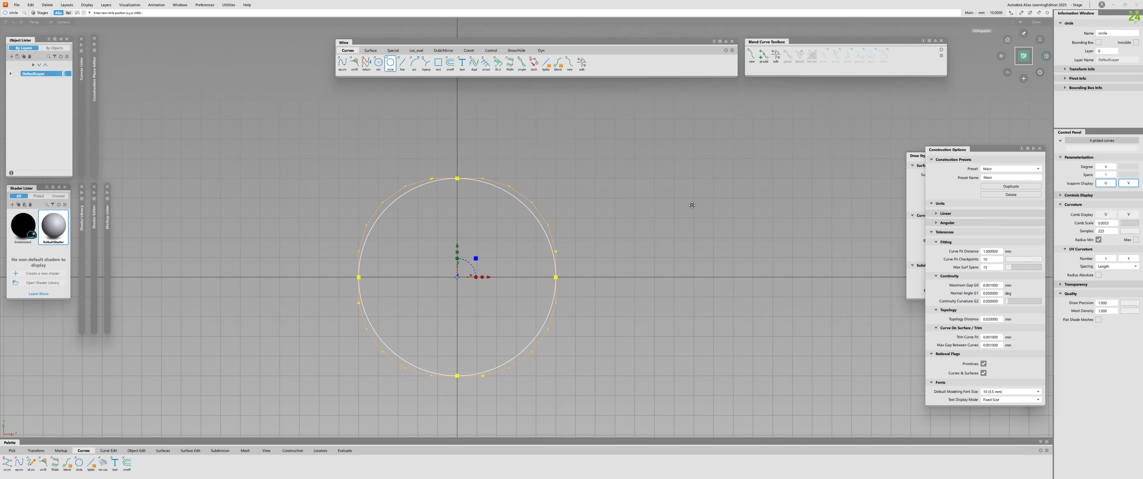
Measure the radius of curvature at two places near the top of the degree 6 circle
{"action": "left_click_drag", "start_coordinate": [692, 204], "coordinate": [692, 226], "text": "ctrl+shift"}
{"action": "middle_click_drag", "start_coordinate": [575, 174], "coordinate": [574, 274], "text": "ctrl+shift"}
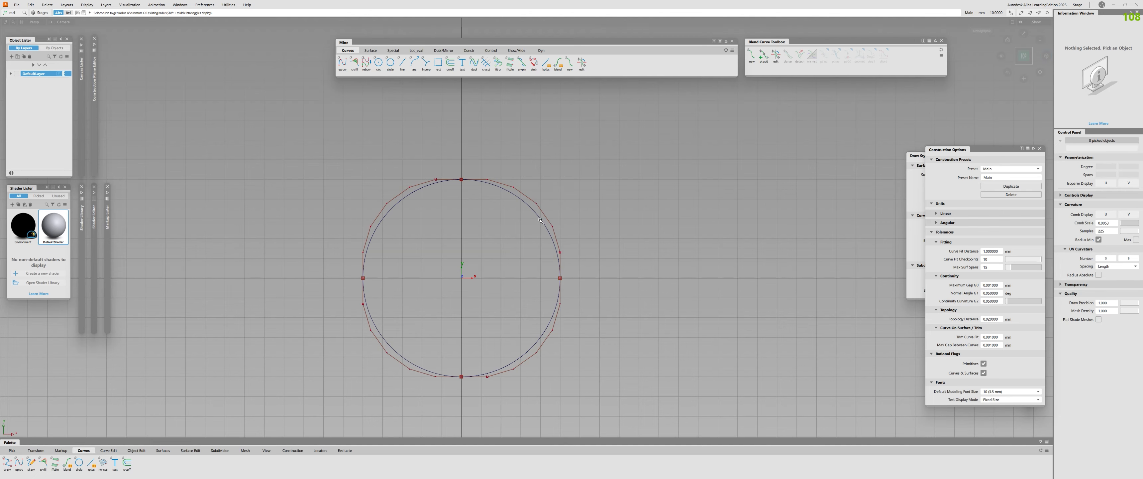
{"action": "left_click", "coordinate": [549, 229]}
{"action": "left_click_drag", "start_coordinate": [548, 237], "coordinate": [477, 179]}
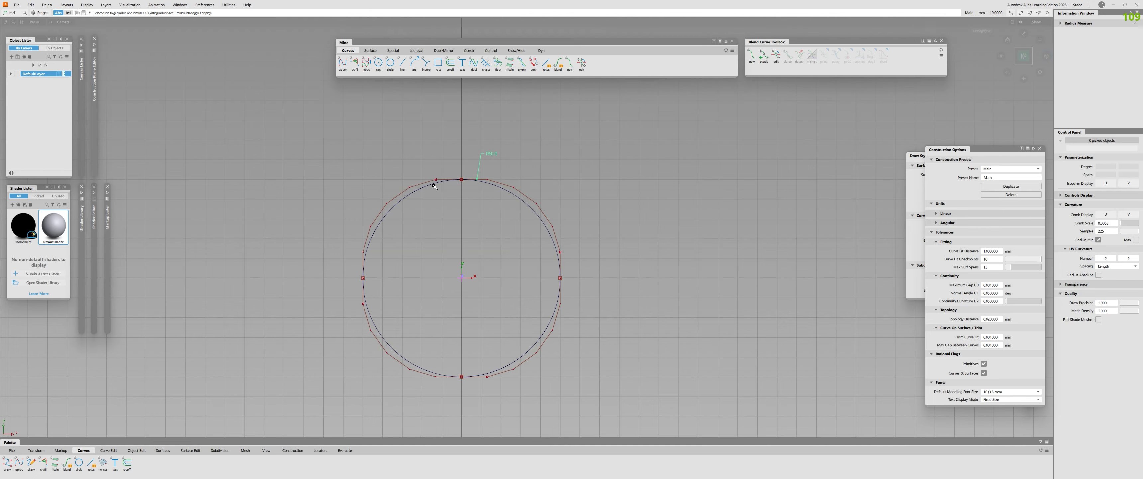
{"action": "left_click", "coordinate": [434, 182]}
{"action": "right_click_drag", "start_coordinate": [439, 207], "coordinate": [411, 207], "text": "alt+shift"}
{"action": "middle_click_drag", "start_coordinate": [412, 207], "coordinate": [382, 182], "text": "alt+shift"}
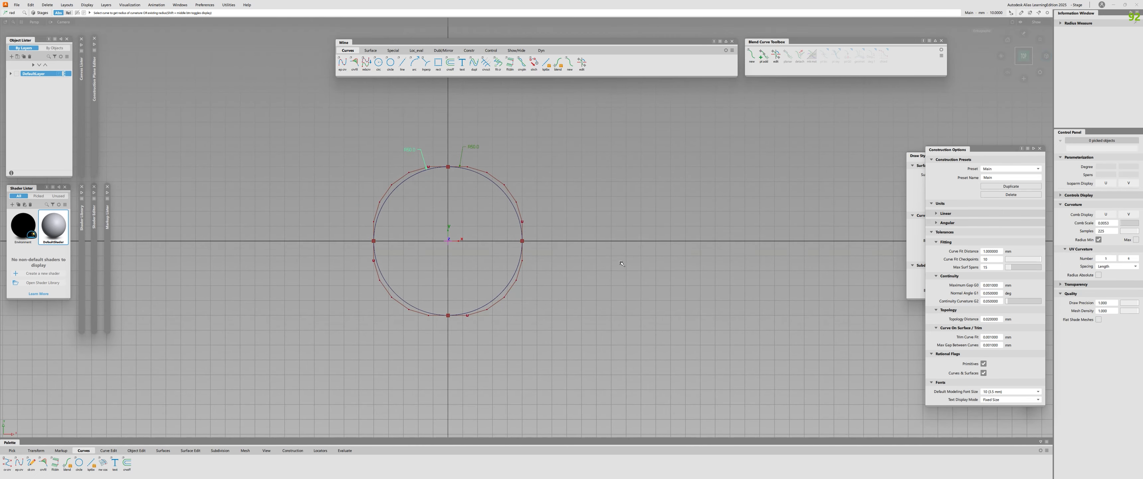
Place a second rational circle with four segments and degree 2 beside the first one, centred on the X axis
{"action": "double_click", "coordinate": [390, 63]}
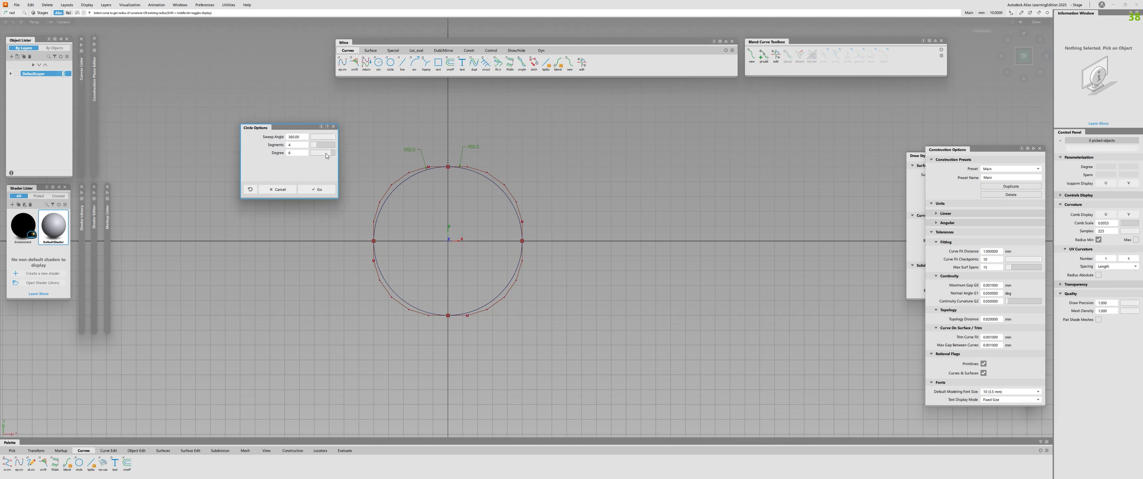
{"action": "left_click_drag", "start_coordinate": [316, 154], "coordinate": [312, 154]}
{"action": "left_click", "coordinate": [317, 190]}
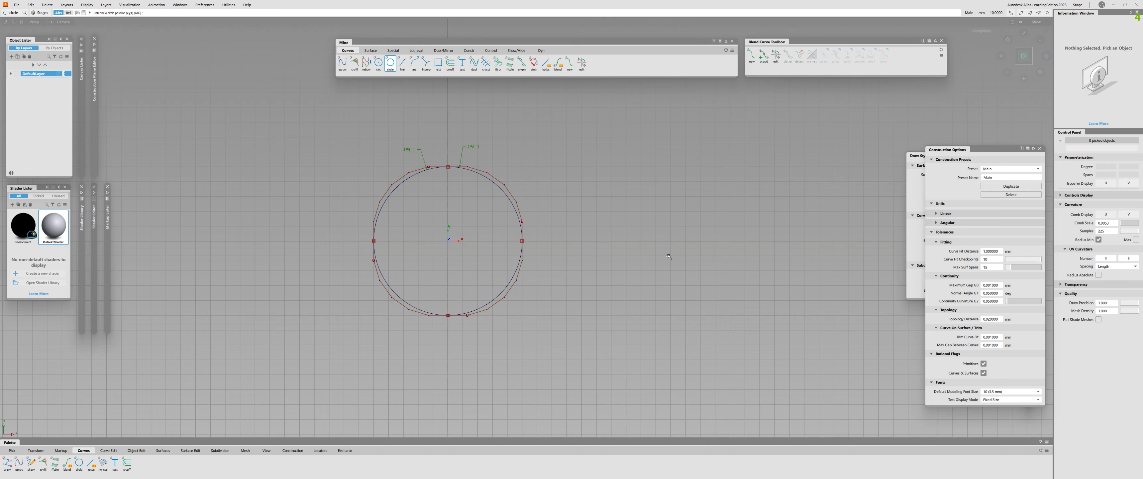
{"action": "left_click", "coordinate": [656, 241]}
{"action": "right_click_drag", "start_coordinate": [656, 241], "coordinate": [687, 241], "text": "alt+shift"}
{"action": "key", "text": "Escape"}
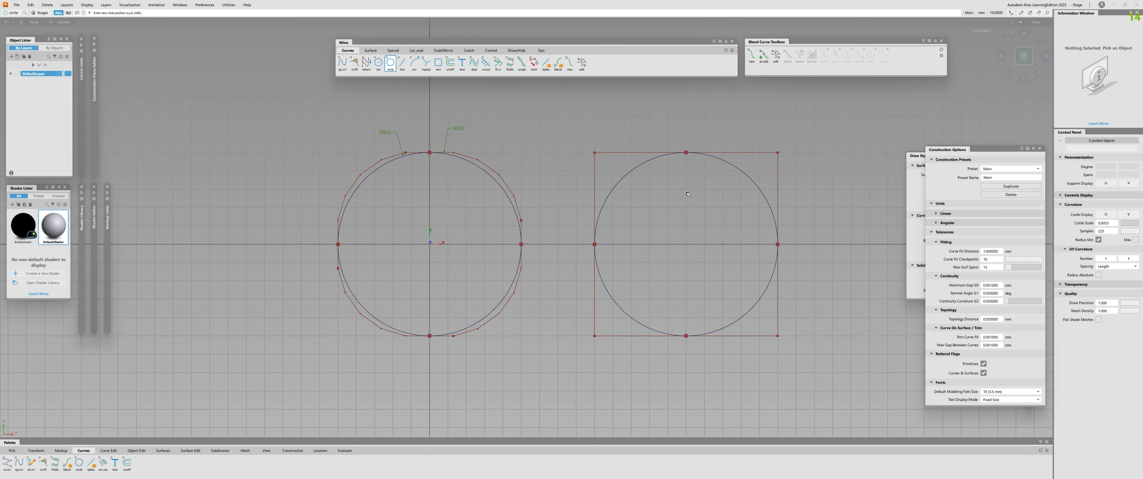
Measure the radius of curvature on both upper segments of the degree 2 circle
{"action": "middle_click_drag", "start_coordinate": [688, 193], "coordinate": [687, 303], "text": "ctrl+shift"}
{"action": "left_click", "coordinate": [647, 164]}
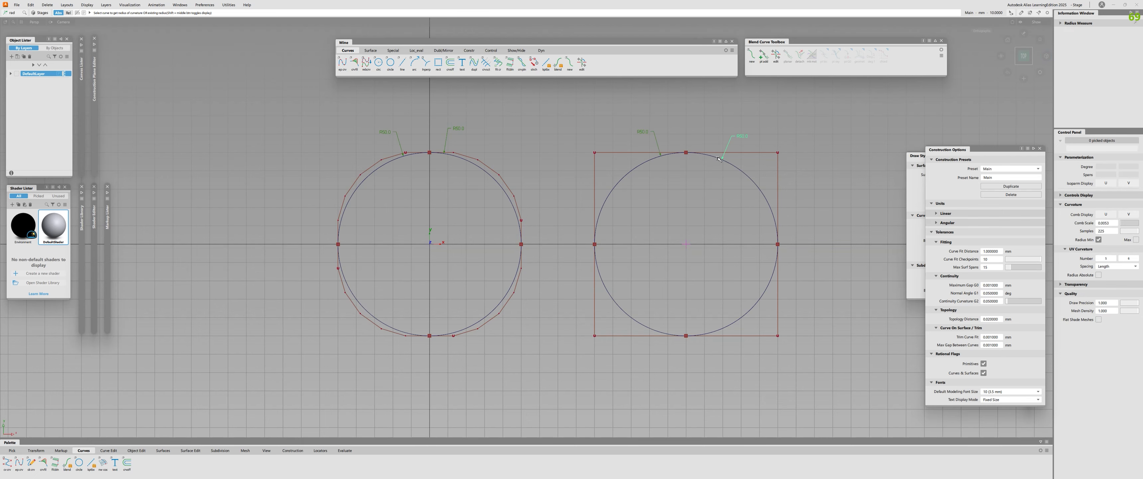
{"action": "middle_click_drag", "start_coordinate": [719, 159], "coordinate": [680, 157], "text": "alt+shift"}
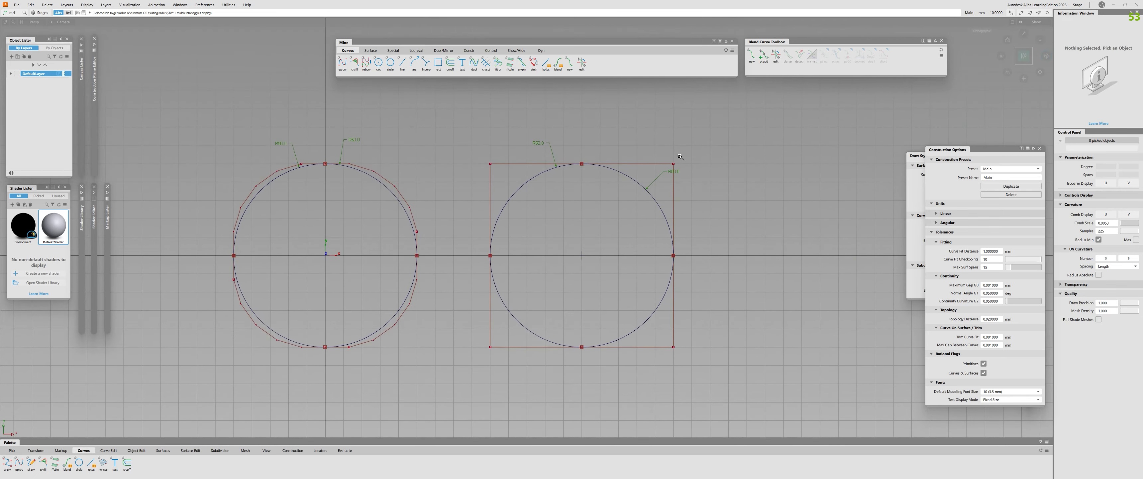
Draw a straight horizontal line about 130 mm long above the second circle and pick its end CV to check its weight
{"action": "left_click_drag", "start_coordinate": [683, 161], "coordinate": [728, 166], "text": "ctrl+shift"}
{"action": "right_click_drag", "start_coordinate": [774, 173], "coordinate": [677, 160], "text": "alt+shift"}
{"action": "middle_click_drag", "start_coordinate": [676, 160], "coordinate": [665, 174], "text": "alt+shift"}
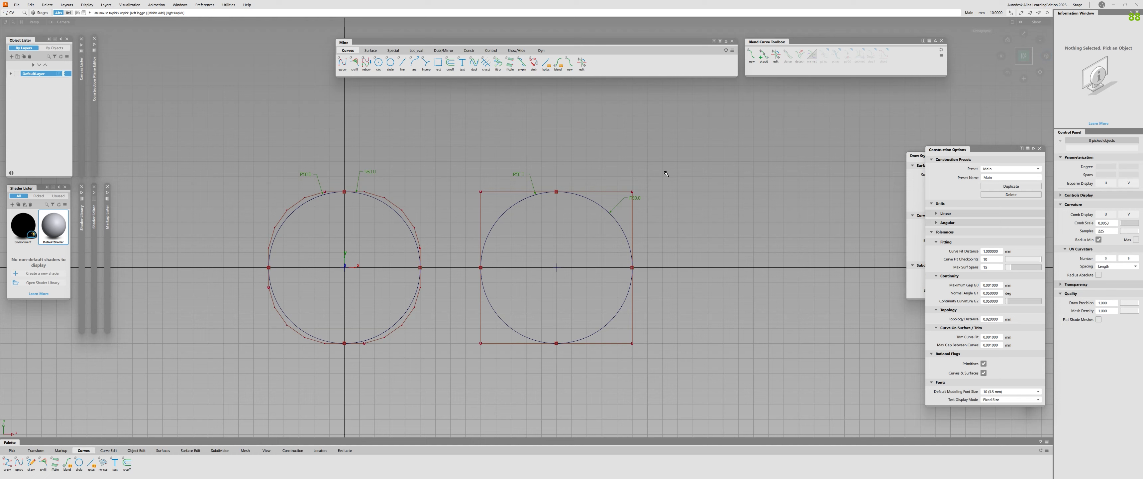
{"action": "left_click_drag", "start_coordinate": [602, 146], "coordinate": [799, 146]}
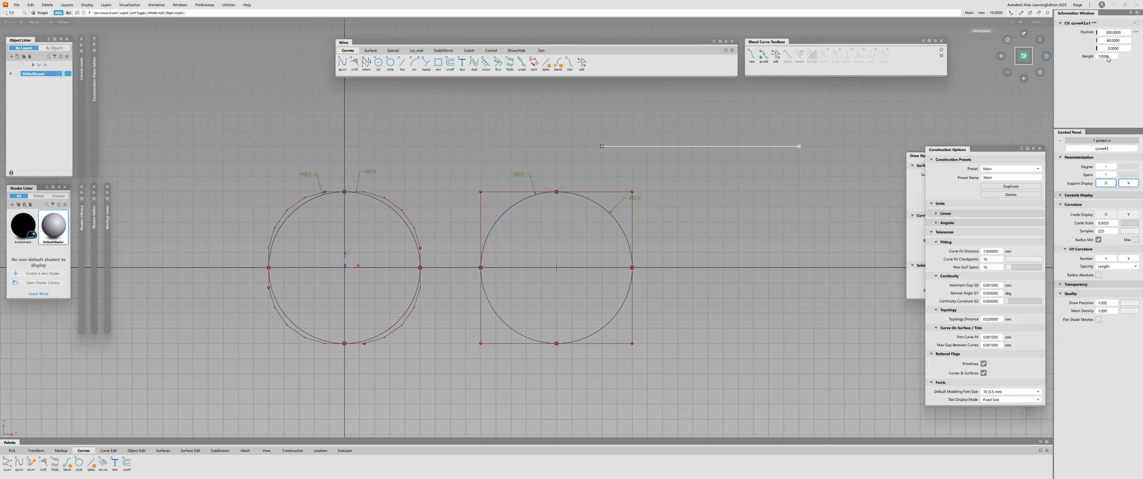
{"action": "middle_click_drag", "start_coordinate": [851, 182], "coordinate": [723, 217], "text": "alt+shift"}
{"action": "right_click_drag", "start_coordinate": [724, 217], "coordinate": [749, 217], "text": "alt+shift"}
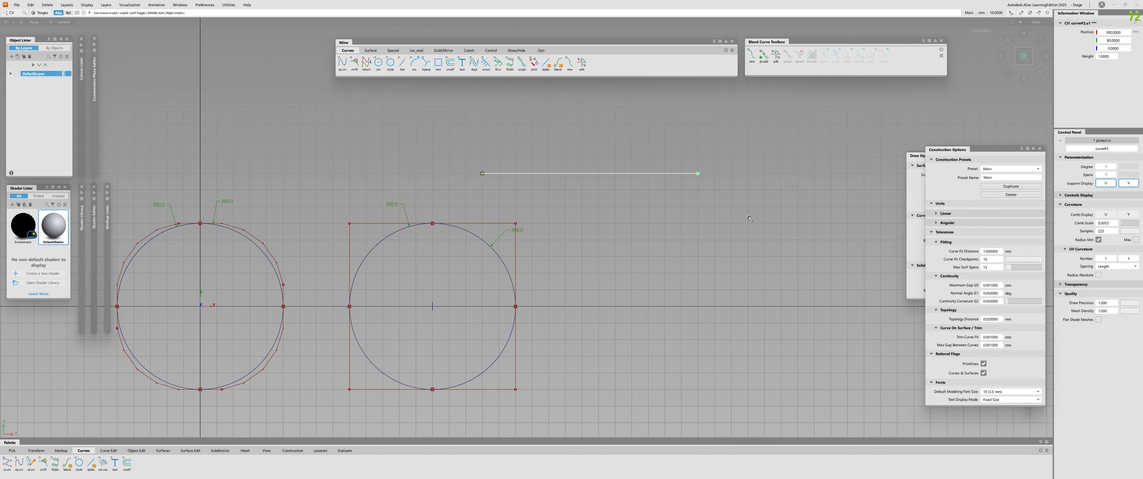
{"action": "right_click_drag", "start_coordinate": [750, 218], "coordinate": [697, 218], "text": "alt+shift"}
{"action": "middle_click_drag", "start_coordinate": [796, 367], "coordinate": [853, 350], "text": "alt+shift"}
{"action": "left_click", "coordinate": [603, 187]}
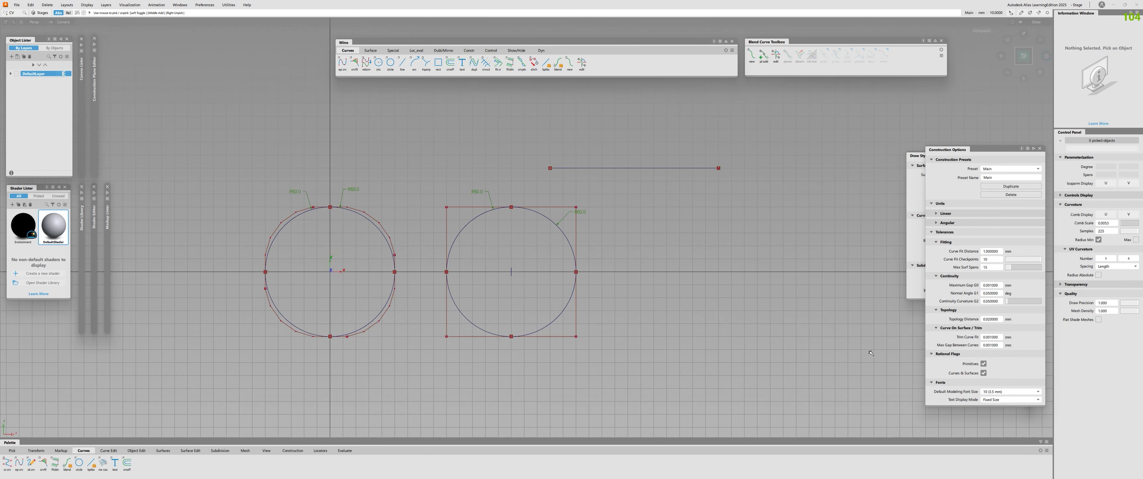
Pick the upper-right corner CV and the topmost CVs of the degree 2 circle to check their weights
{"action": "right_click_drag", "start_coordinate": [555, 166], "coordinate": [604, 167], "text": "alt+shift"}
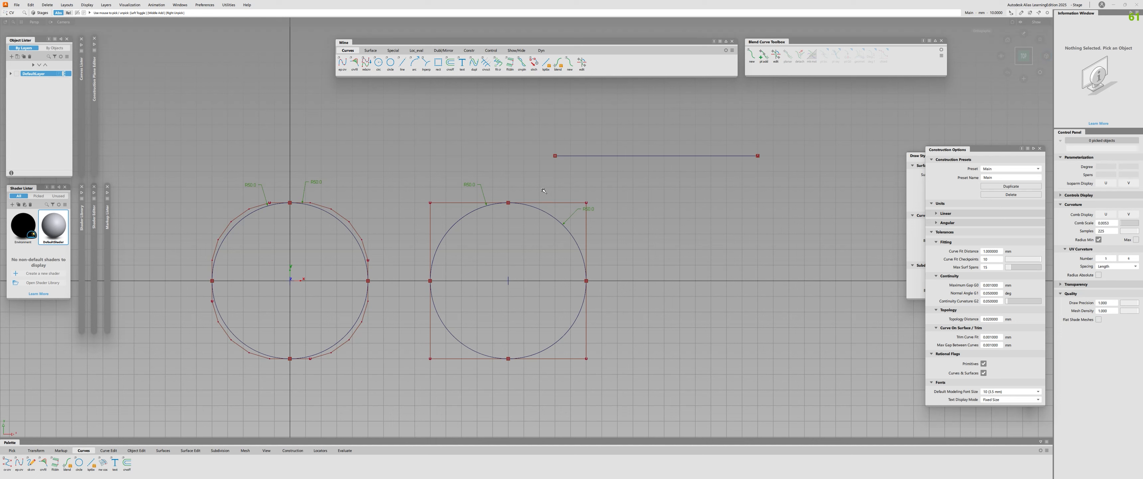
{"action": "left_click", "coordinate": [584, 199]}
{"action": "right_click_drag", "start_coordinate": [601, 218], "coordinate": [632, 206], "text": "alt+shift"}
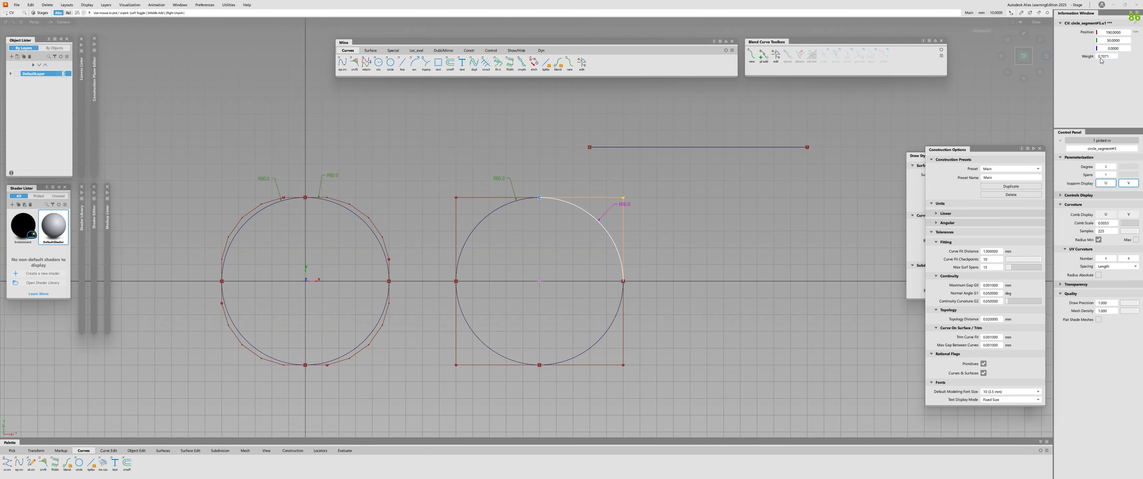
{"action": "right_click_drag", "start_coordinate": [524, 202], "coordinate": [542, 200], "text": "alt+shift"}
{"action": "left_click", "coordinate": [543, 200]}
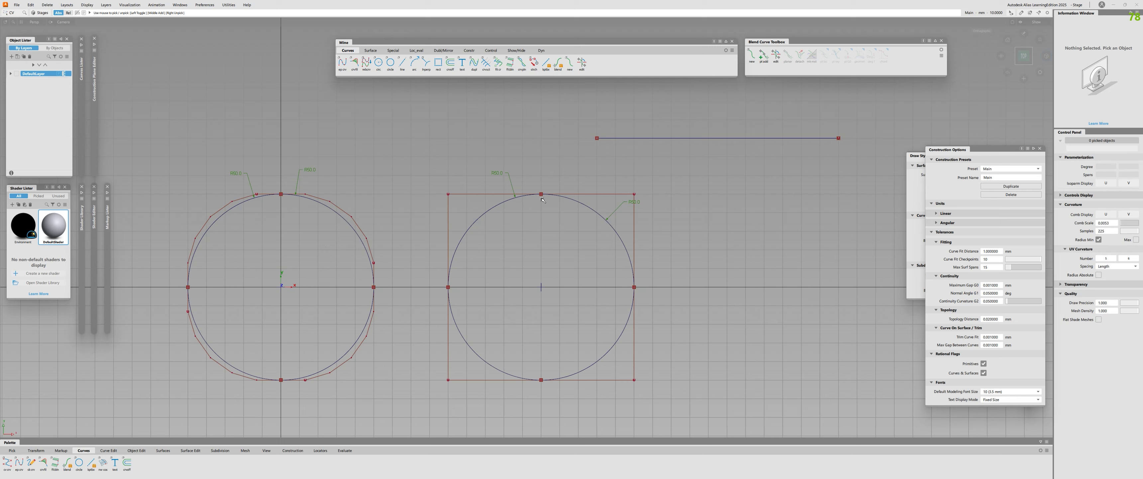
{"action": "left_click", "coordinate": [543, 201]}
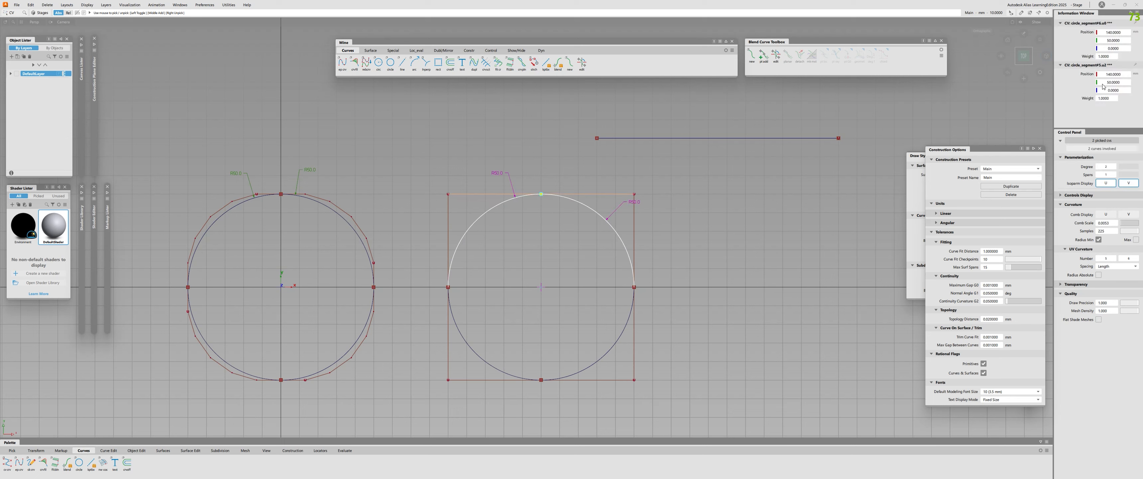
{"action": "left_click", "coordinate": [669, 313]}
Pick the lower-right corner CV and the bottommost CVs of the degree 2 circle to check their weights
{"action": "left_click", "coordinate": [634, 379]}
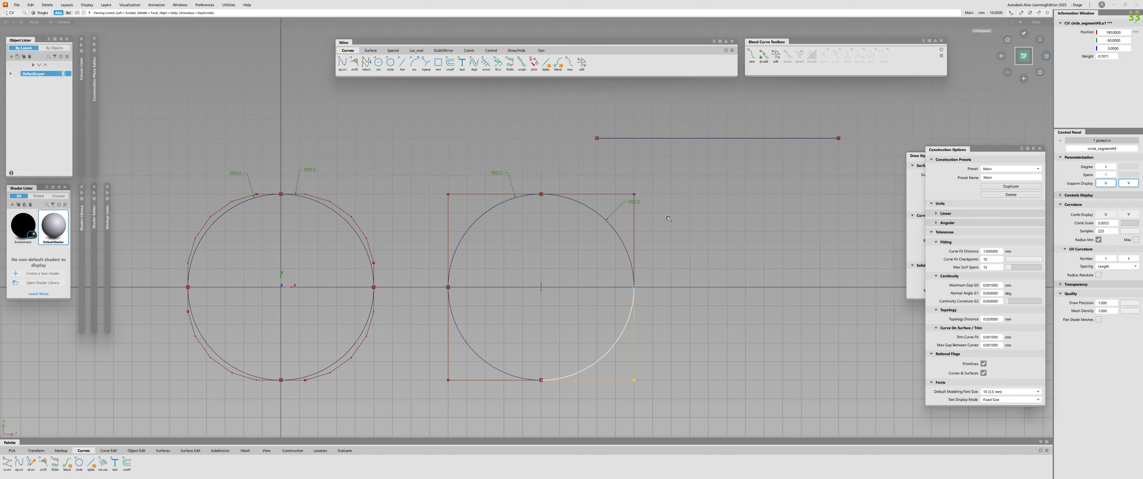
{"action": "middle_click_drag", "start_coordinate": [541, 377], "coordinate": [564, 376], "text": "alt+shift"}
{"action": "left_click", "coordinate": [564, 378]}
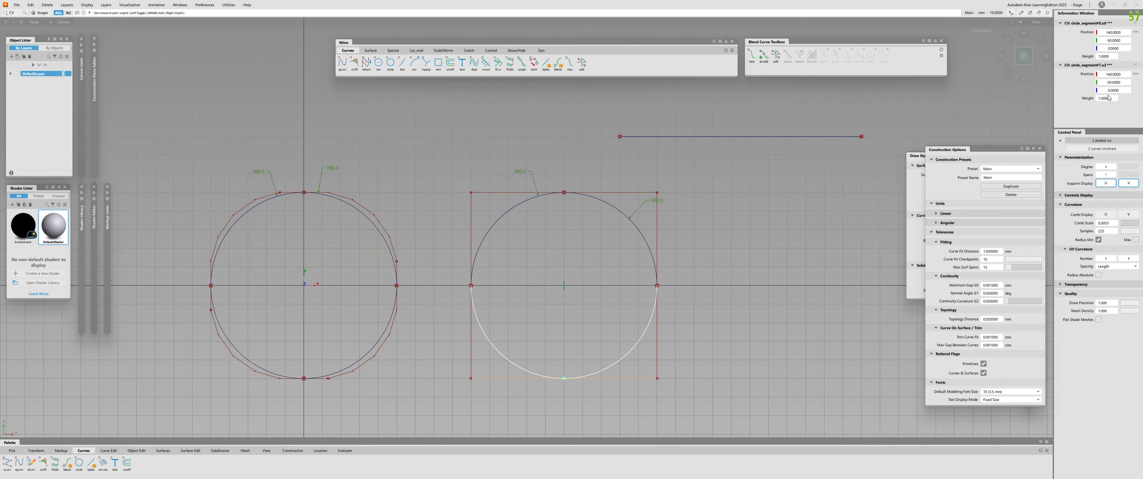
{"action": "left_click", "coordinate": [732, 224]}
{"action": "right_click_drag", "start_coordinate": [728, 225], "coordinate": [684, 226], "text": "alt+shift"}
{"action": "middle_click_drag", "start_coordinate": [684, 226], "coordinate": [610, 227], "text": "alt+shift"}
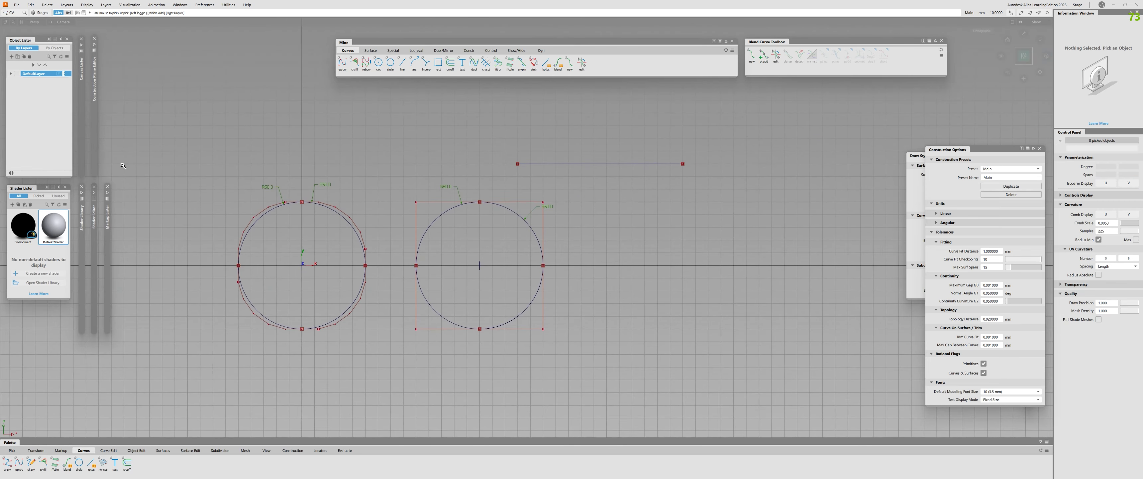
Place a third rational circle with four segments and degree 3 beside the degree 2 circle on the X axis
{"action": "double_click", "coordinate": [390, 63]}
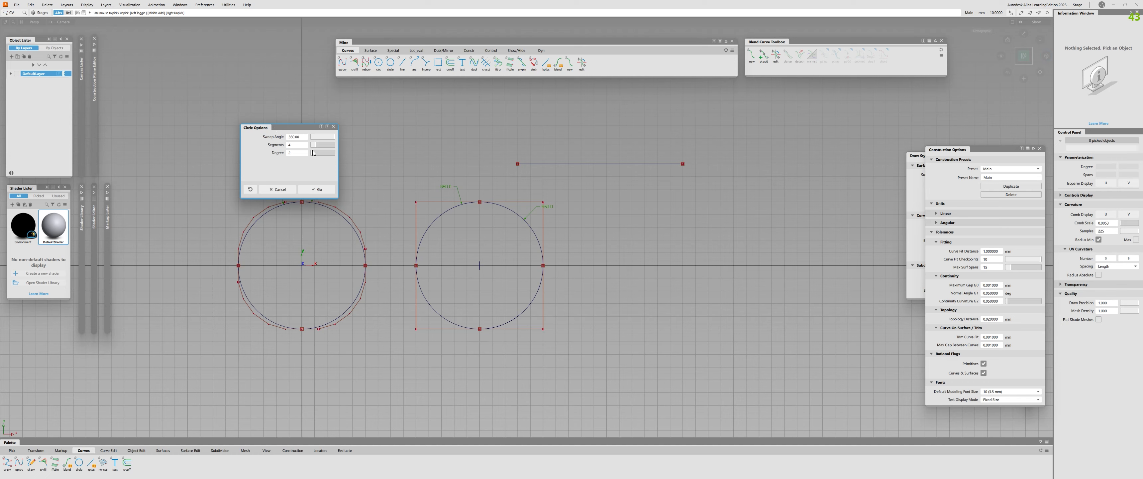
{"action": "left_click_drag", "start_coordinate": [312, 152], "coordinate": [316, 154]}
{"action": "left_click", "coordinate": [317, 190]}
{"action": "left_click", "coordinate": [657, 265]}
{"action": "scroll", "coordinate": [606, 240], "scroll_direction": "up", "scroll_amount": 2}
{"action": "key", "text": "Escape"}
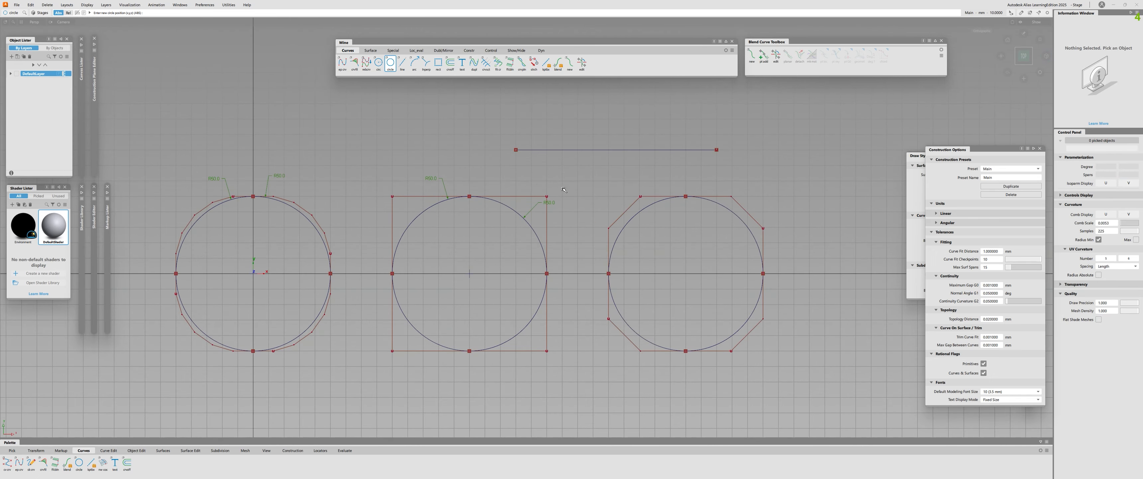
Measure the radius of curvature on the degree 3 circle and pick a CV of its upper-right segment to check the weight
{"action": "left_click_drag", "start_coordinate": [597, 176], "coordinate": [605, 271], "text": "ctrl+shift"}
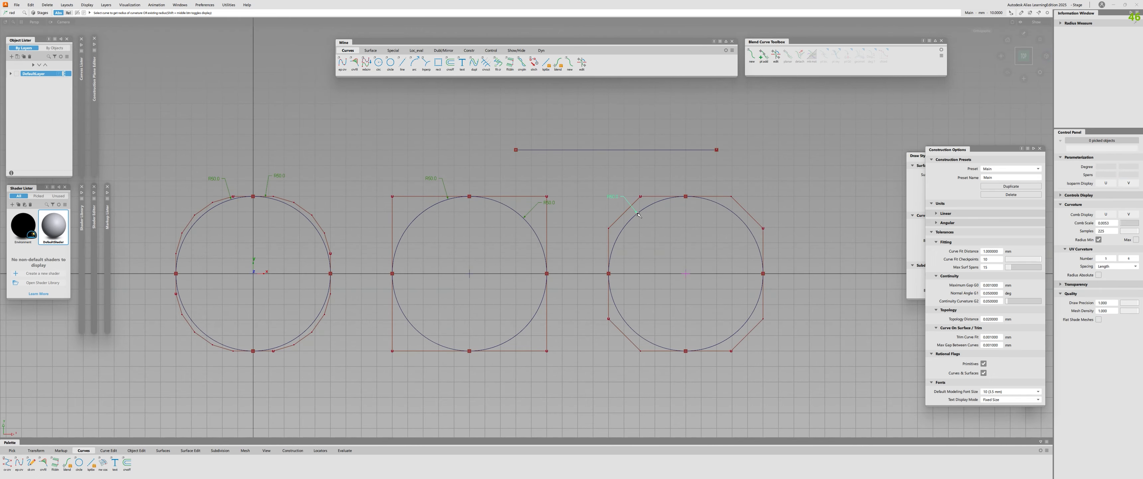
{"action": "right_click_drag", "start_coordinate": [643, 228], "coordinate": [599, 204], "text": "alt+shift"}
{"action": "left_click_drag", "start_coordinate": [599, 204], "coordinate": [626, 204], "text": "ctrl+shift"}
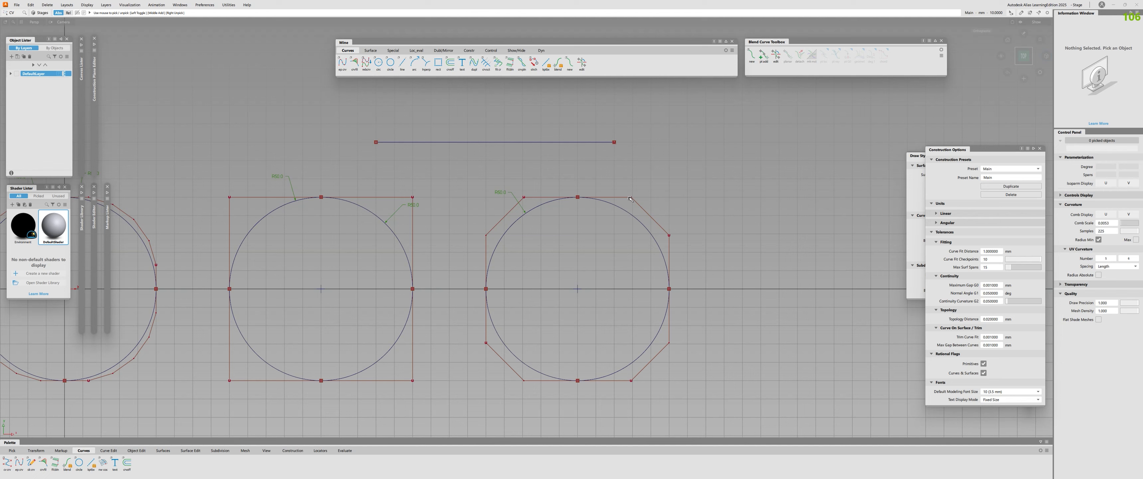
{"action": "left_click", "coordinate": [631, 197]}
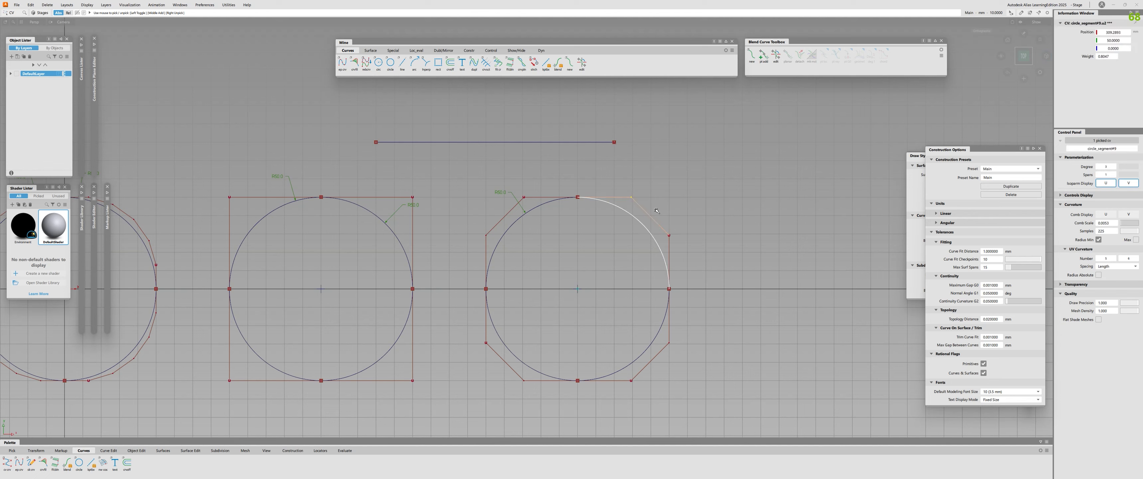
Pick the inner and topmost CVs of the degree 3 circle and the degree 2 circle's upper-right corner CV to compare their weights
{"action": "left_click", "coordinate": [669, 234]}
{"action": "left_click_drag", "start_coordinate": [385, 183], "coordinate": [417, 206]}
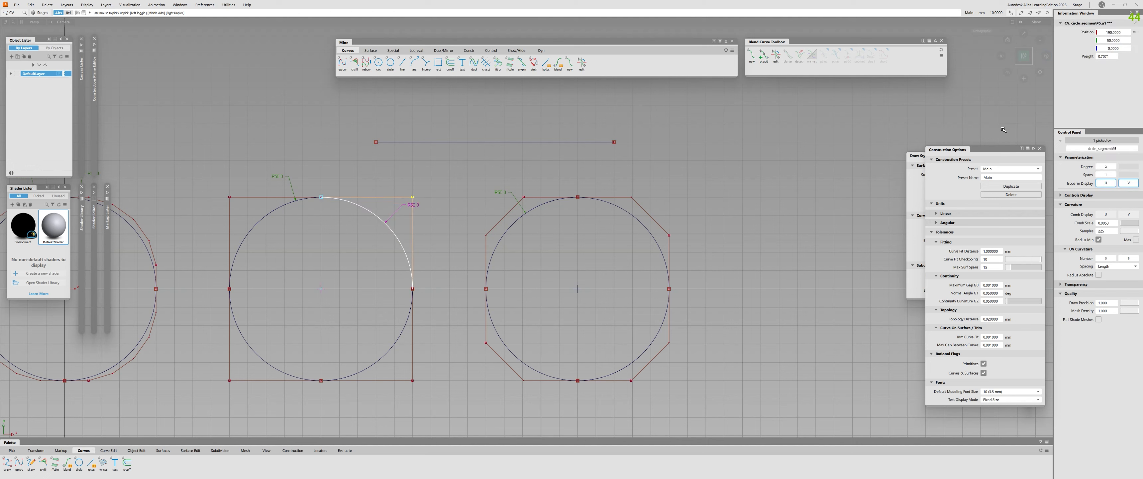
{"action": "left_click_drag", "start_coordinate": [560, 182], "coordinate": [591, 208]}
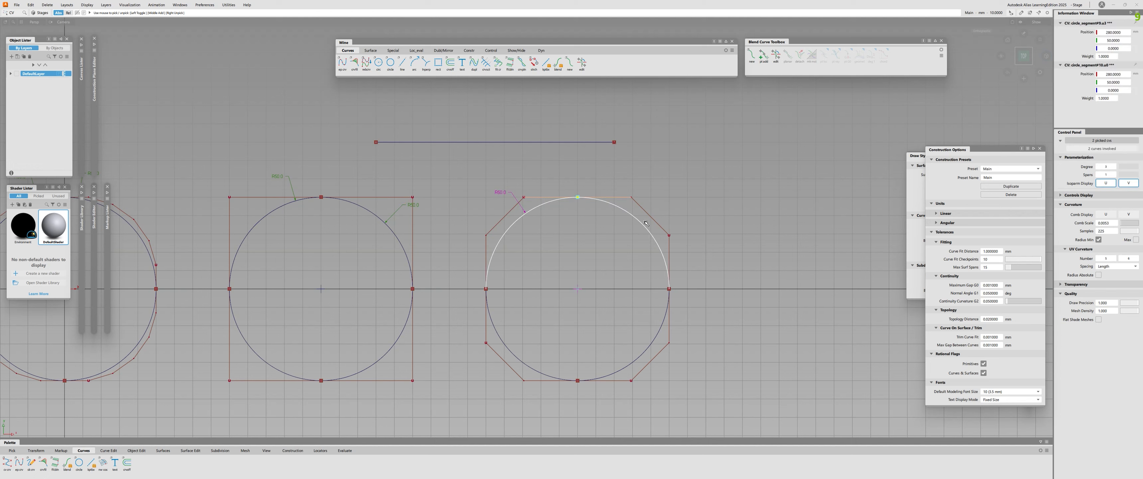
{"action": "left_click", "coordinate": [1044, 118]}
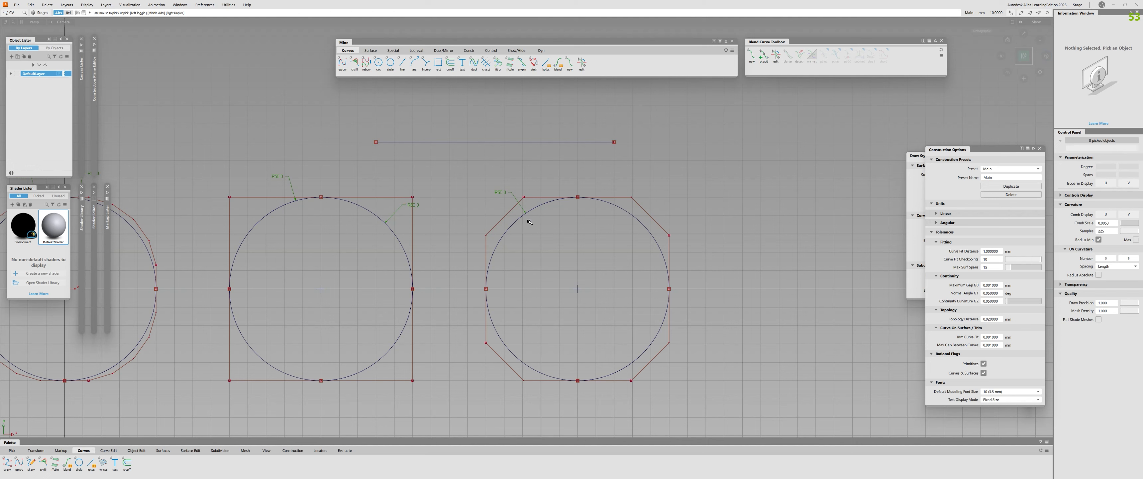
{"action": "left_click_drag", "start_coordinate": [620, 184], "coordinate": [703, 264]}
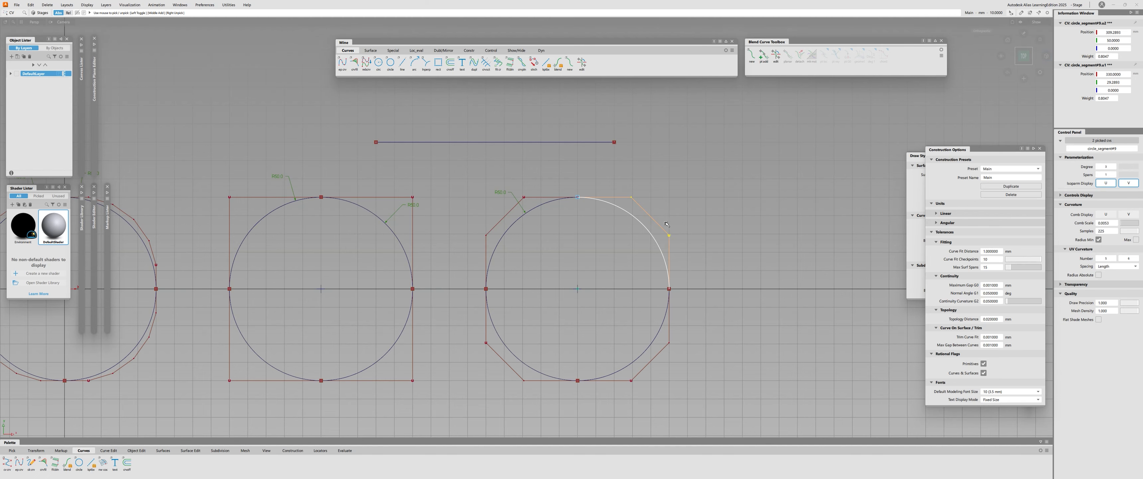
Select all four segments of the degree 3 circle to examine them together, and clear the selection
{"action": "right_click_drag", "start_coordinate": [667, 223], "coordinate": [635, 225], "text": "alt+shift"}
{"action": "middle_click_drag", "start_coordinate": [635, 225], "coordinate": [653, 219], "text": "alt+shift"}
{"action": "left_click", "coordinate": [653, 219]}
{"action": "left_click_drag", "start_coordinate": [639, 222], "coordinate": [613, 222], "text": "ctrl+shift"}
{"action": "left_click", "coordinate": [534, 218]}
{"action": "left_click", "coordinate": [628, 218]}
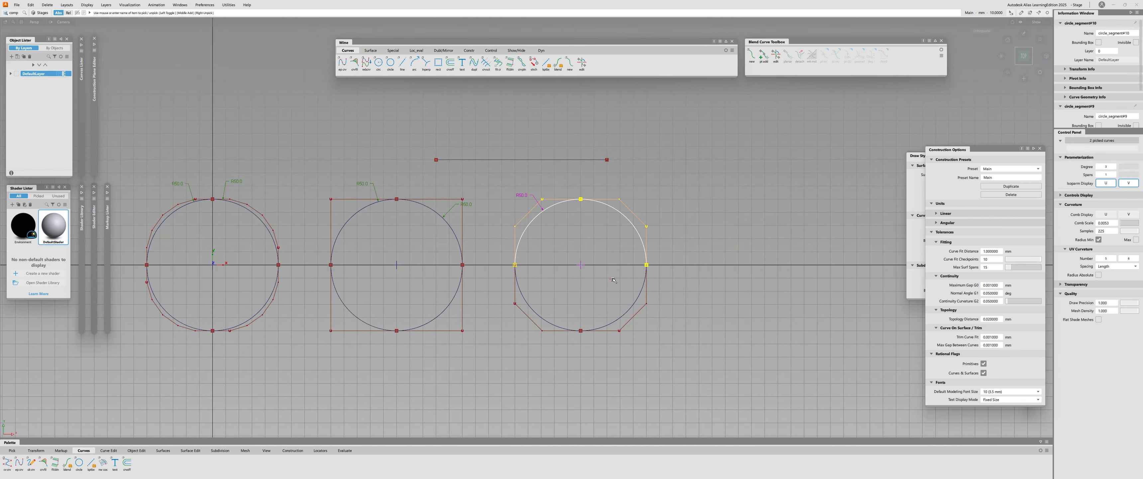
{"action": "left_click", "coordinate": [627, 311]}
{"action": "left_click", "coordinate": [534, 311]}
{"action": "middle_click_drag", "start_coordinate": [659, 179], "coordinate": [711, 187], "text": "alt+shift"}
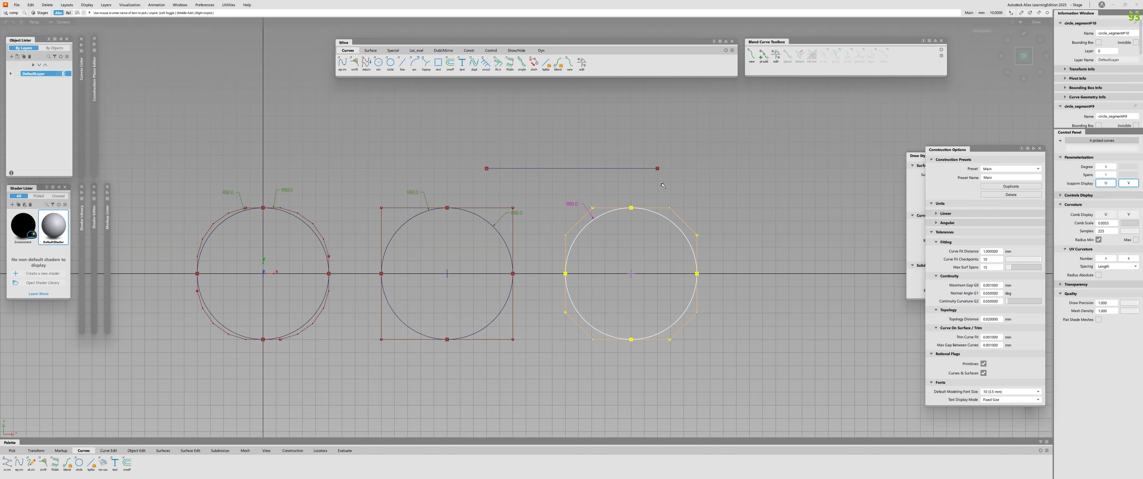
{"action": "right_click_drag", "start_coordinate": [663, 185], "coordinate": [275, 197], "text": "alt+shift"}
{"action": "right_click_drag", "start_coordinate": [644, 172], "coordinate": [765, 175], "text": "alt+shift"}
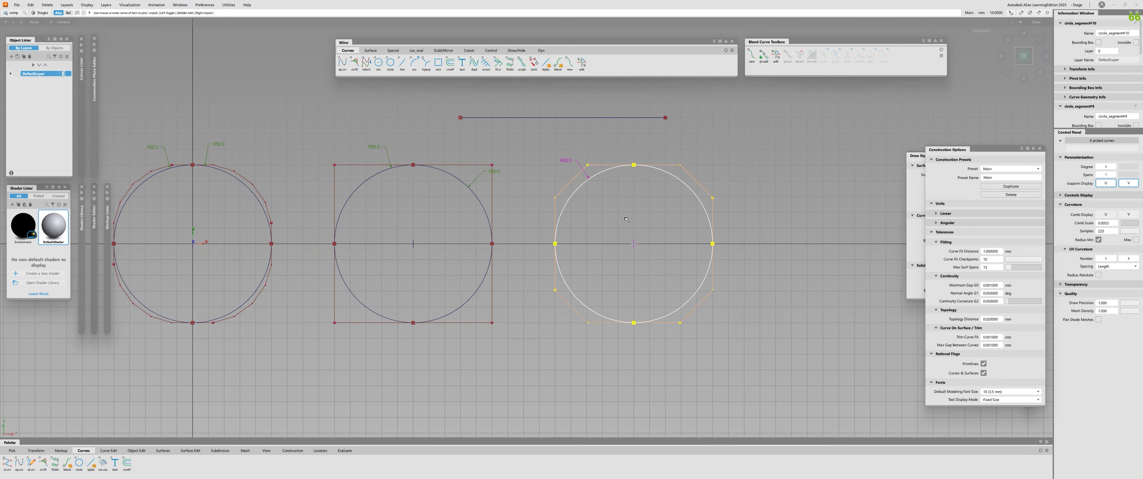
{"action": "left_click", "coordinate": [721, 264]}
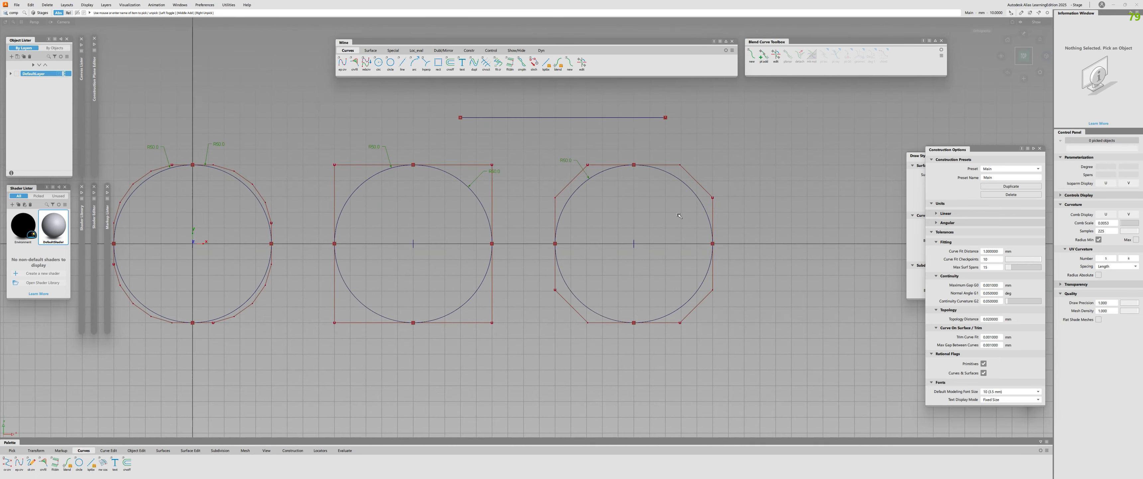
Check the degree 3 circle's segments individually and remove the radius measurements from all circles
{"action": "left_click", "coordinate": [692, 190]}
{"action": "left_click", "coordinate": [684, 305]}
{"action": "left_click", "coordinate": [584, 305]}
{"action": "left_click", "coordinate": [608, 227]}
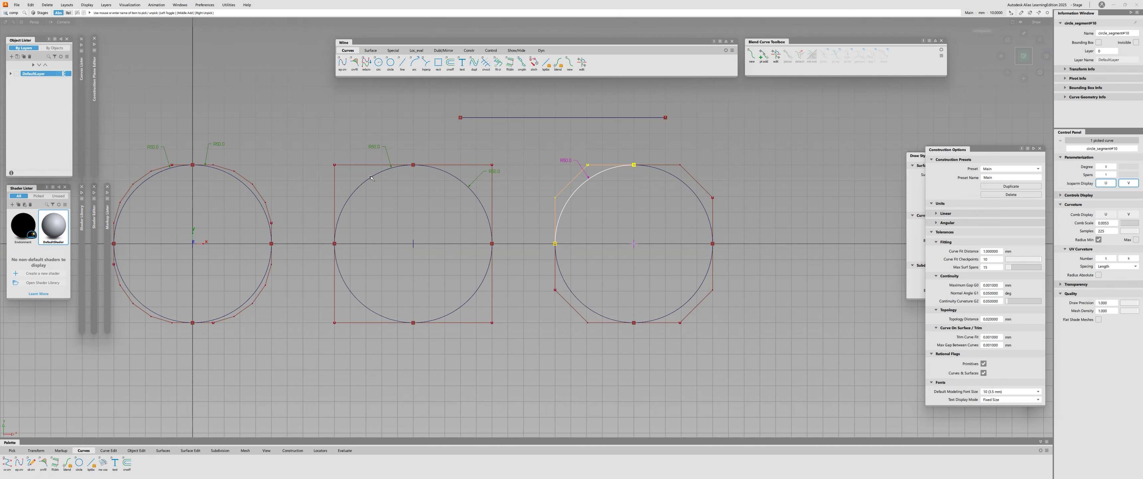
{"action": "scroll", "coordinate": [493, 204], "scroll_direction": "down", "scroll_amount": 3}
{"action": "scroll", "coordinate": [495, 206], "scroll_direction": "up", "scroll_amount": 2}
{"action": "left_click", "coordinate": [495, 205]}
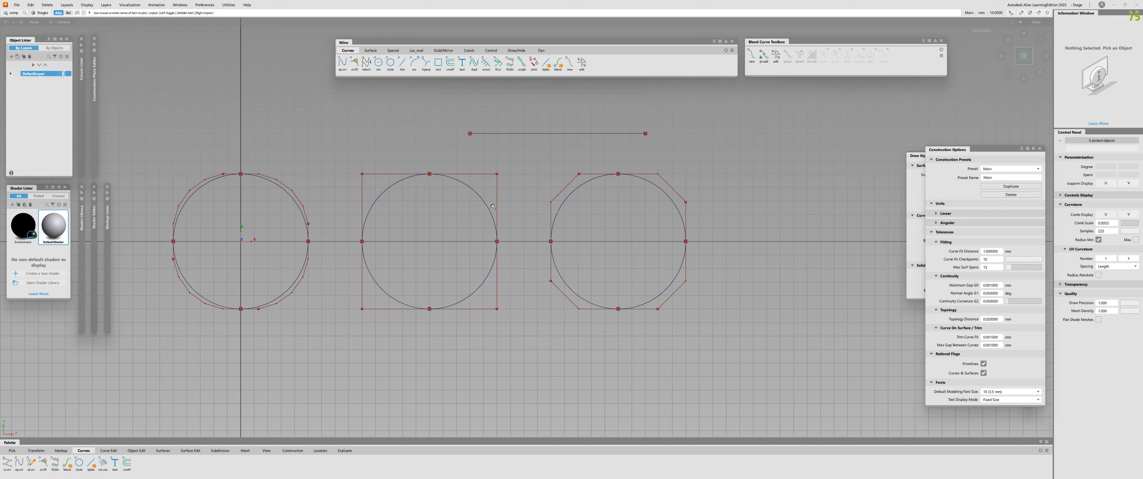
{"action": "left_click", "coordinate": [390, 62]}
{"action": "right_click_drag", "start_coordinate": [473, 191], "coordinate": [454, 217], "text": "alt+shift"}
{"action": "middle_click_drag", "start_coordinate": [454, 217], "coordinate": [484, 239], "text": "alt+shift"}
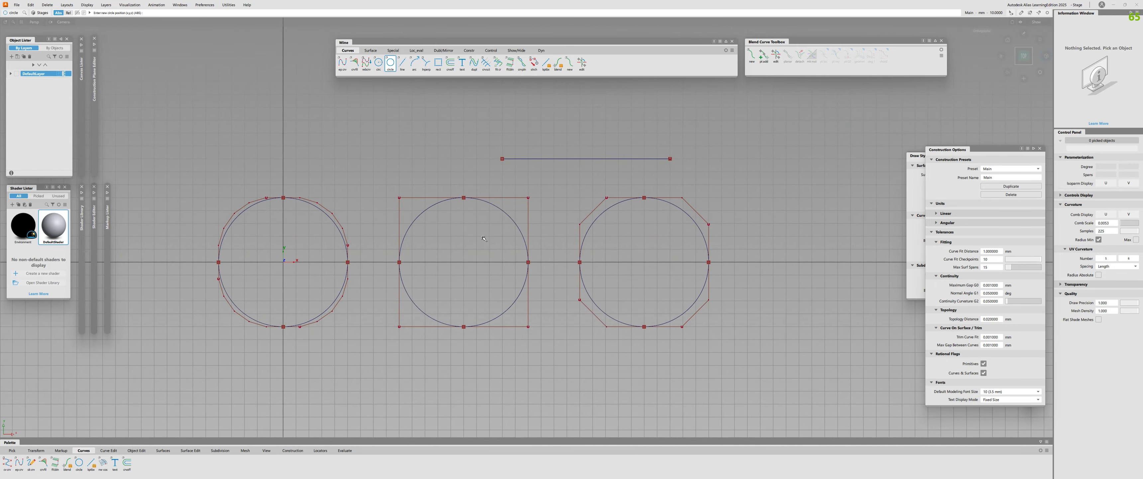
{"action": "key", "text": "F9"}
{"action": "key", "text": "F8"}
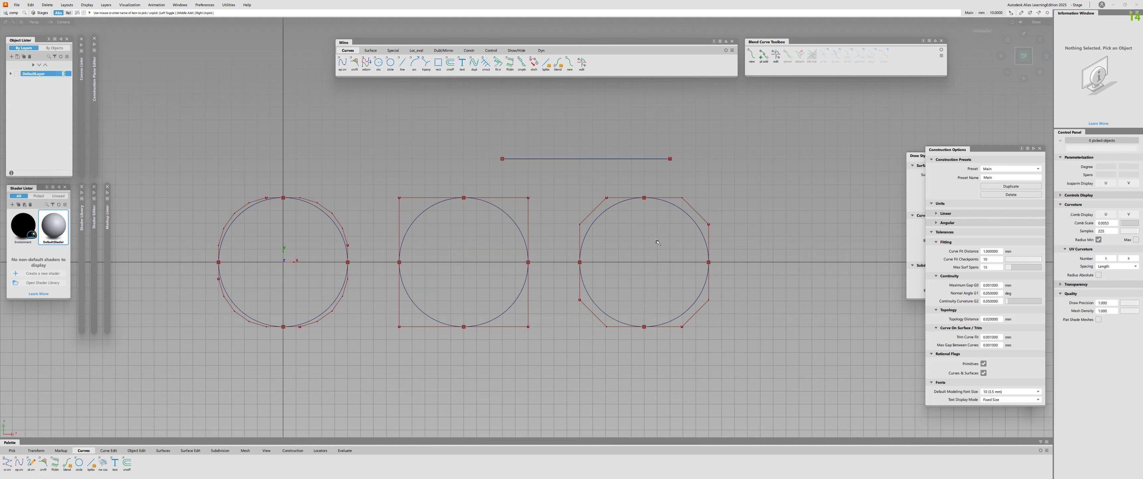
Pick the degree 3 circle's quarter segments one by one until the complete circle is highlighted
{"action": "left_click", "coordinate": [690, 217]}
{"action": "left_click", "coordinate": [620, 202]}
{"action": "left_click", "coordinate": [599, 307]}
{"action": "left_click", "coordinate": [693, 303]}
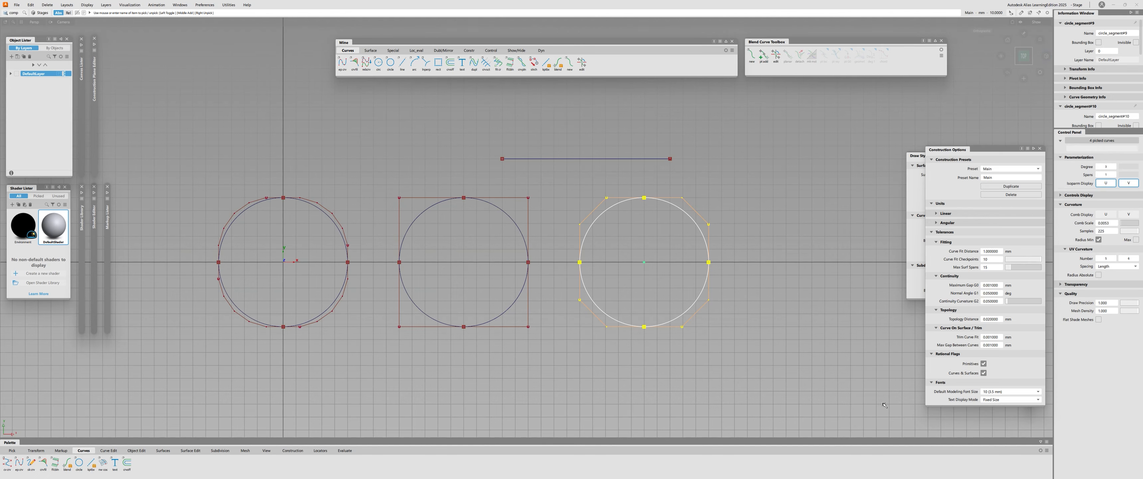
Build upright draft surfaces from the upper-right arcs of the degree 3 and degree 2 circles
{"action": "left_click_drag", "start_coordinate": [665, 177], "coordinate": [667, 271], "text": "alt+shift"}
{"action": "left_click", "coordinate": [668, 257]}
{"action": "key", "text": "d"}
{"action": "left_click", "coordinate": [667, 241]}
{"action": "middle_click_drag", "start_coordinate": [667, 271], "coordinate": [601, 195], "text": "alt+shift"}
{"action": "left_click_drag", "start_coordinate": [609, 177], "coordinate": [609, 132]}
{"action": "left_click", "coordinate": [429, 207]}
{"action": "key", "text": "e"}
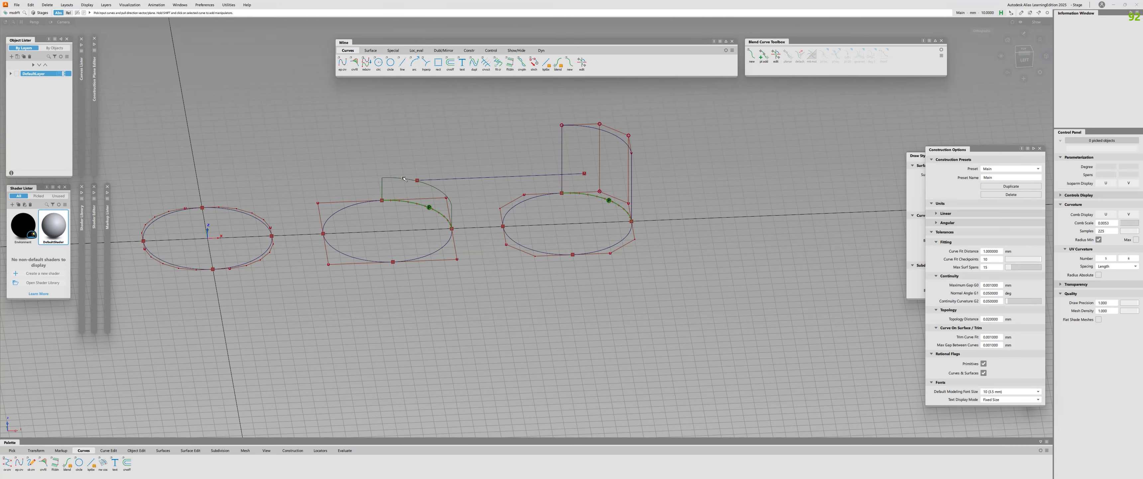
Measure the radius of curvature on the top edge of the degree 2 circle's draft surface and display its hull
{"action": "left_click_drag", "start_coordinate": [430, 186], "coordinate": [324, 304]}
{"action": "key", "text": "Return"}
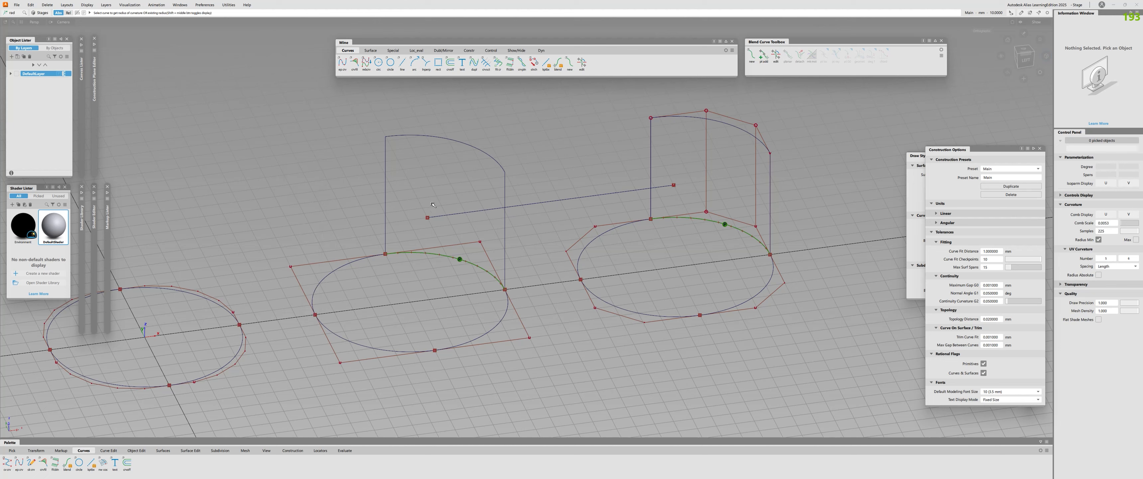
{"action": "left_click", "coordinate": [486, 157]}
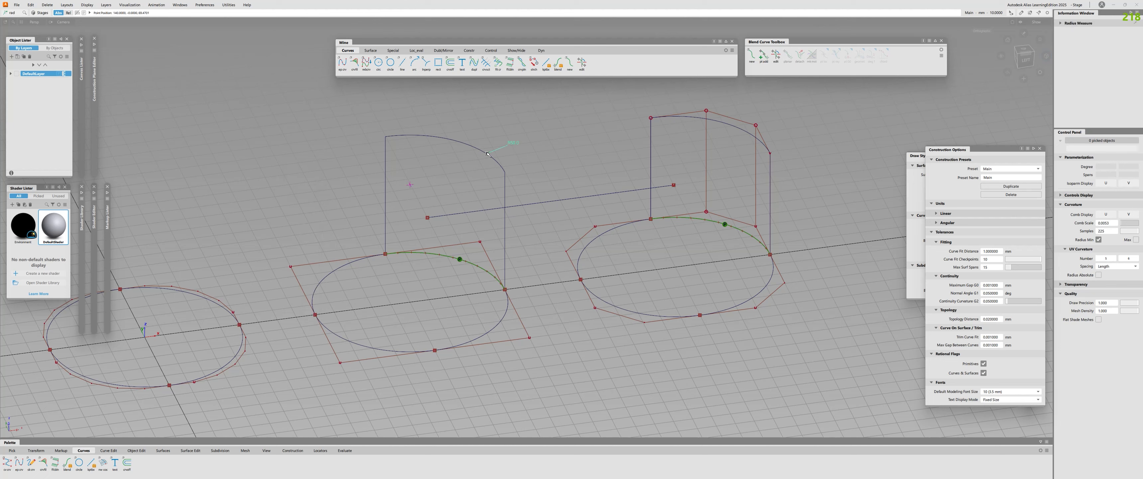
{"action": "left_click", "coordinate": [475, 168]}
{"action": "left_click_drag", "start_coordinate": [475, 167], "coordinate": [483, 229], "text": "ctrl+shift"}
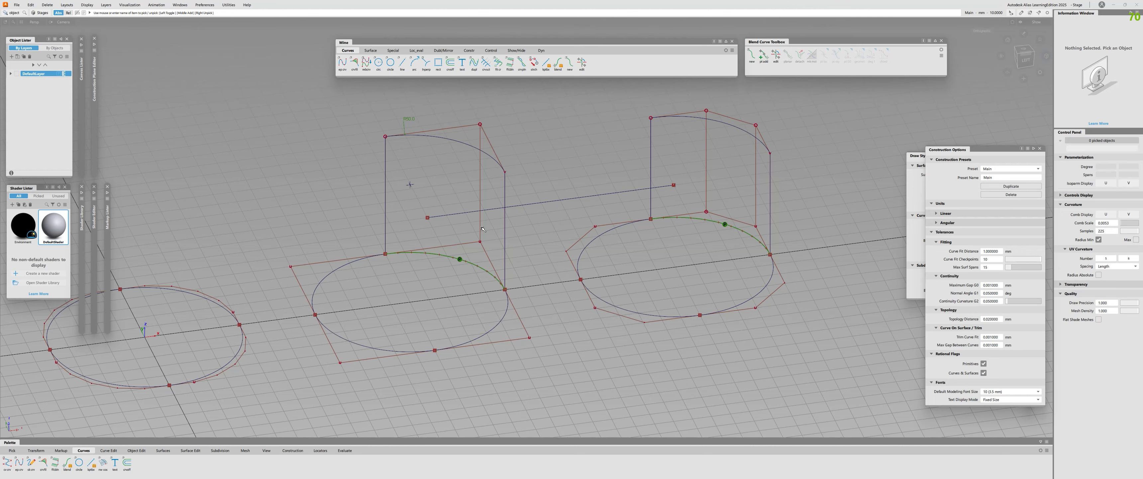
Pick the draft surface on the degree 2 circle to inspect its hull, and clear the selection
{"action": "middle_click_drag", "start_coordinate": [483, 229], "coordinate": [486, 280], "text": "alt+shift"}
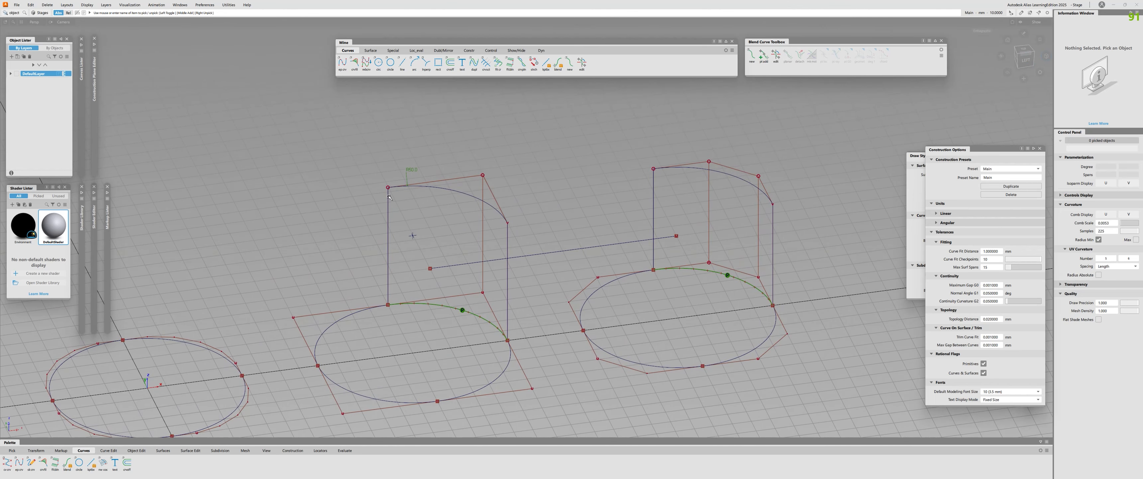
{"action": "middle_click_drag", "start_coordinate": [445, 226], "coordinate": [485, 242], "text": "alt+shift"}
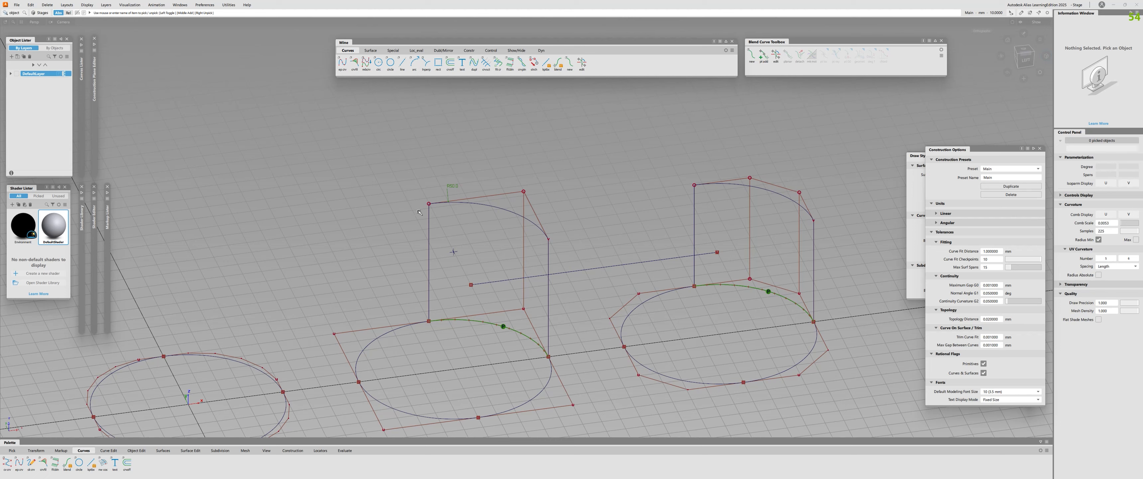
{"action": "left_click", "coordinate": [499, 238]}
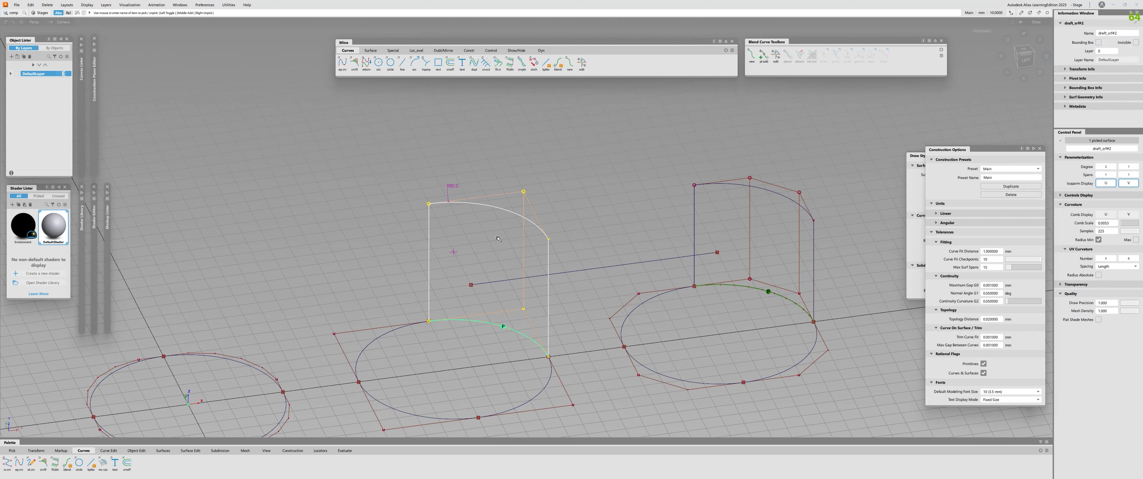
{"action": "left_click", "coordinate": [498, 238]}
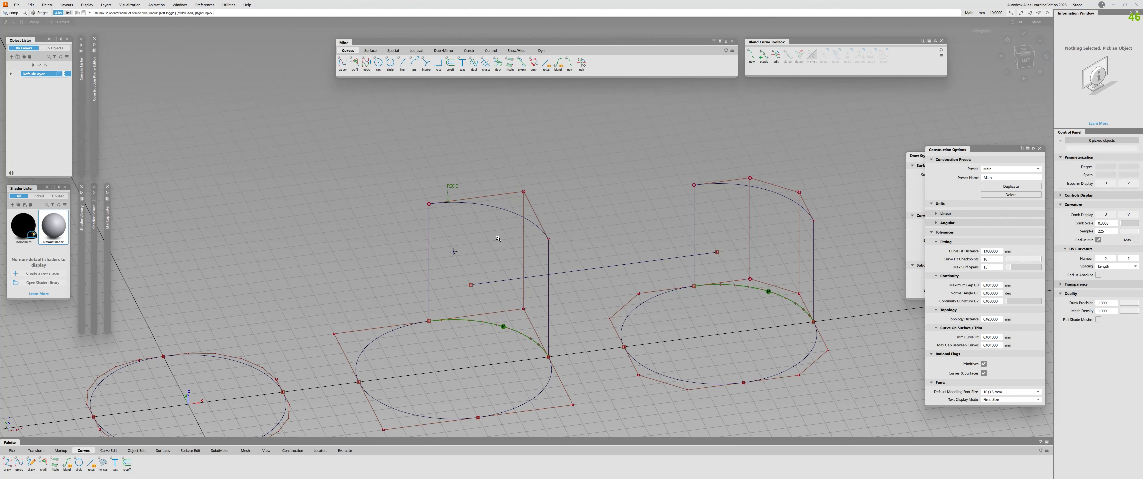
{"action": "left_click", "coordinate": [501, 206]}
{"action": "left_click_drag", "start_coordinate": [500, 206], "coordinate": [520, 191], "text": "alt+shift"}
{"action": "key", "text": "Escape"}
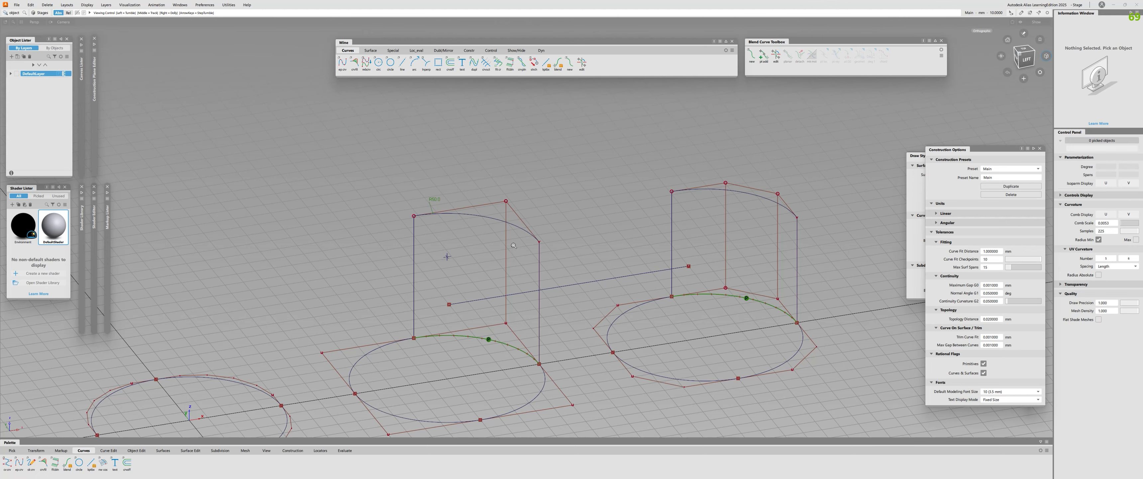
Pick the upper outer corner CV of the degree 2 circle's draft surface
{"action": "mouse_move", "coordinate": [522, 271]}
{"action": "left_mouse_down", "text": "alt+shift"}
{"action": "mouse_move", "coordinate": [471, 336]}
{"action": "mouse_move", "coordinate": [515, 287]}
{"action": "left_mouse_up", "text": "alt+shift"}
{"action": "left_click_drag", "start_coordinate": [496, 246], "coordinate": [500, 213], "text": "ctrl+shift"}
{"action": "left_click", "coordinate": [501, 201]}
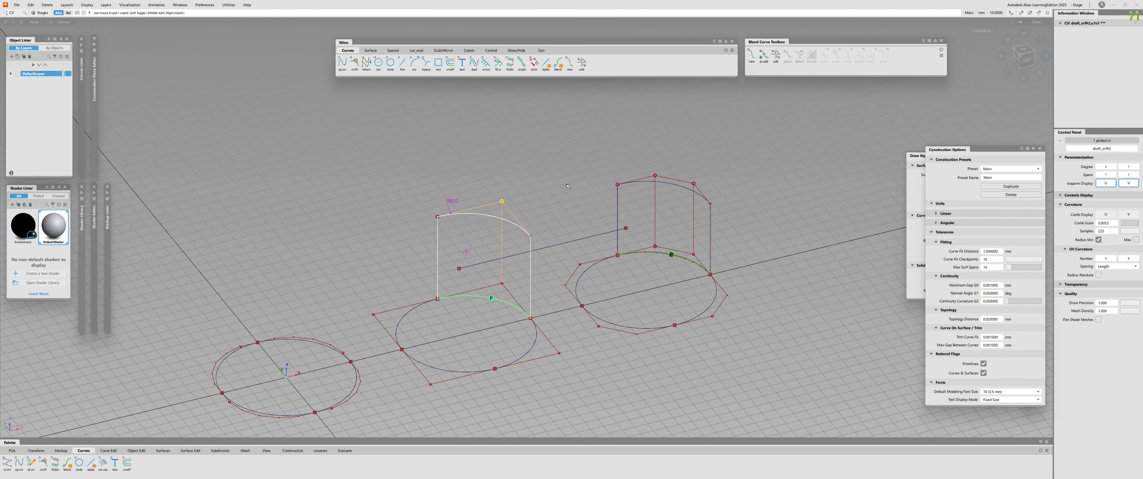
Pick the radius measurement's center point and the degree 2 circle's draft surface, inspect them from several angles, and clear the selection
{"action": "left_click_drag", "start_coordinate": [602, 182], "coordinate": [492, 277], "text": "alt+shift"}
{"action": "left_click", "coordinate": [490, 261]}
{"action": "left_click", "coordinate": [474, 249]}
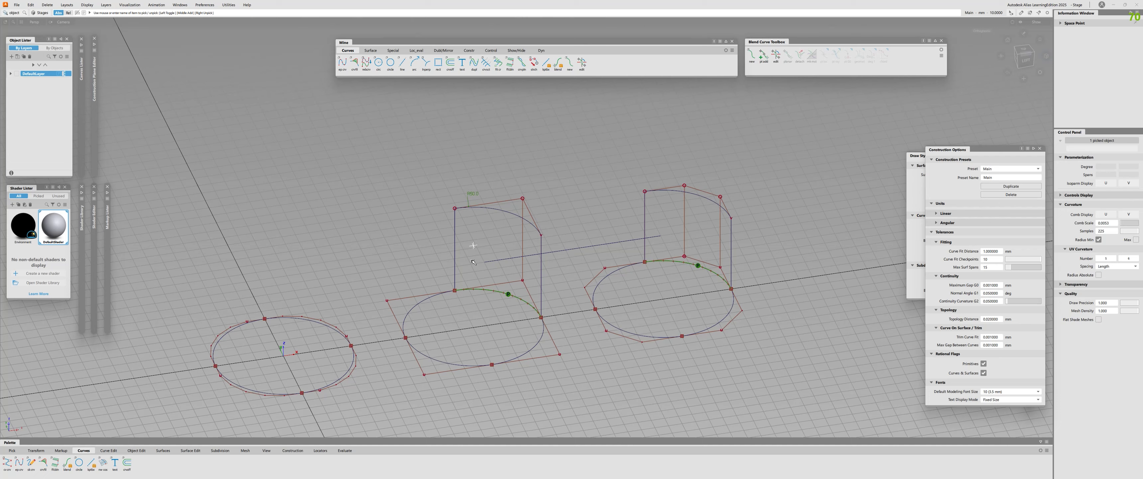
{"action": "left_click", "coordinate": [473, 249]}
{"action": "left_click_drag", "start_coordinate": [473, 250], "coordinate": [455, 289], "text": "alt+shift"}
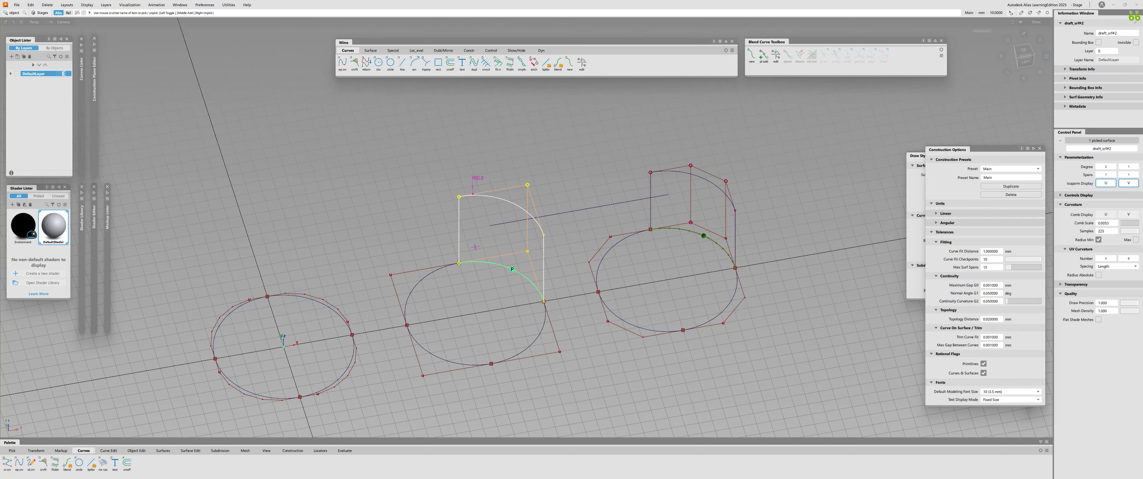
{"action": "mouse_move", "coordinate": [451, 171]}
{"action": "left_mouse_down", "text": "alt+shift"}
{"action": "mouse_move", "coordinate": [457, 249]}
{"action": "mouse_move", "coordinate": [455, 186]}
{"action": "left_mouse_up", "text": "alt+shift"}
{"action": "left_click", "coordinate": [455, 187]}
{"action": "right_click_drag", "start_coordinate": [455, 186], "coordinate": [454, 288], "text": "alt+shift"}
{"action": "left_click_drag", "start_coordinate": [454, 288], "coordinate": [456, 265], "text": "alt+shift"}
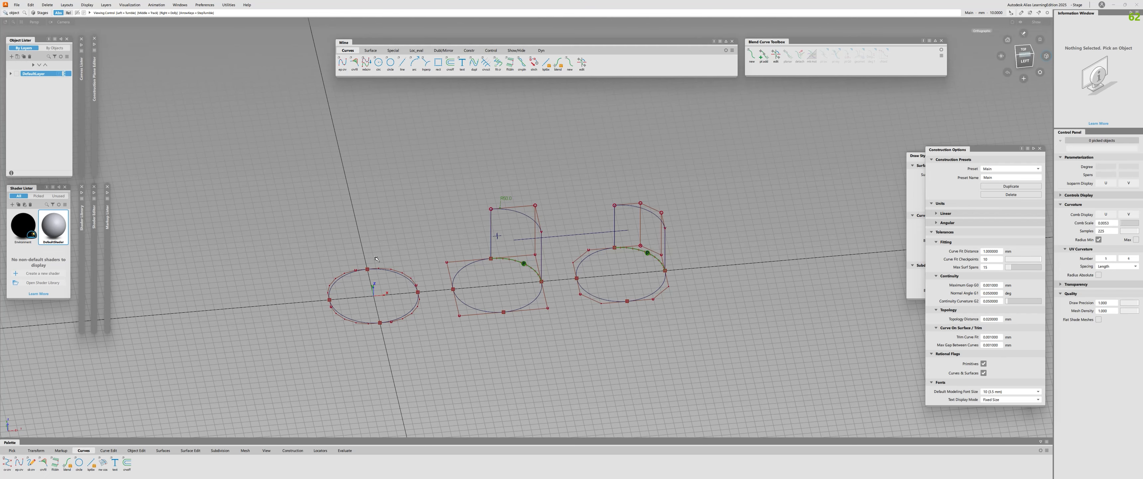
{"action": "left_click_drag", "start_coordinate": [457, 266], "coordinate": [488, 233], "text": "alt+shift"}
Check the circle options, dismiss them, and turn off the rational flags for Primitives and for Curves & Surfaces
{"action": "left_click", "coordinate": [390, 63]}
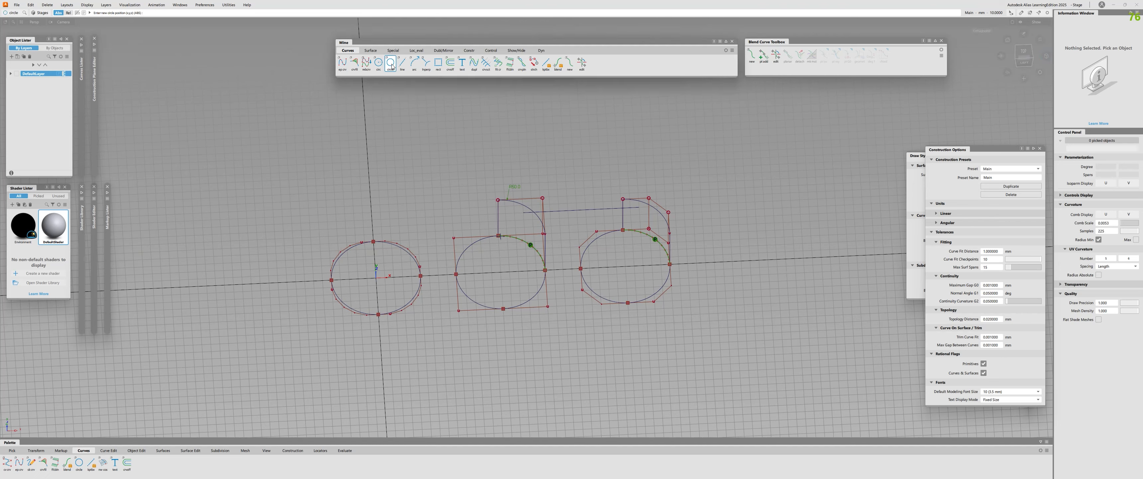
{"action": "double_click", "coordinate": [392, 66]}
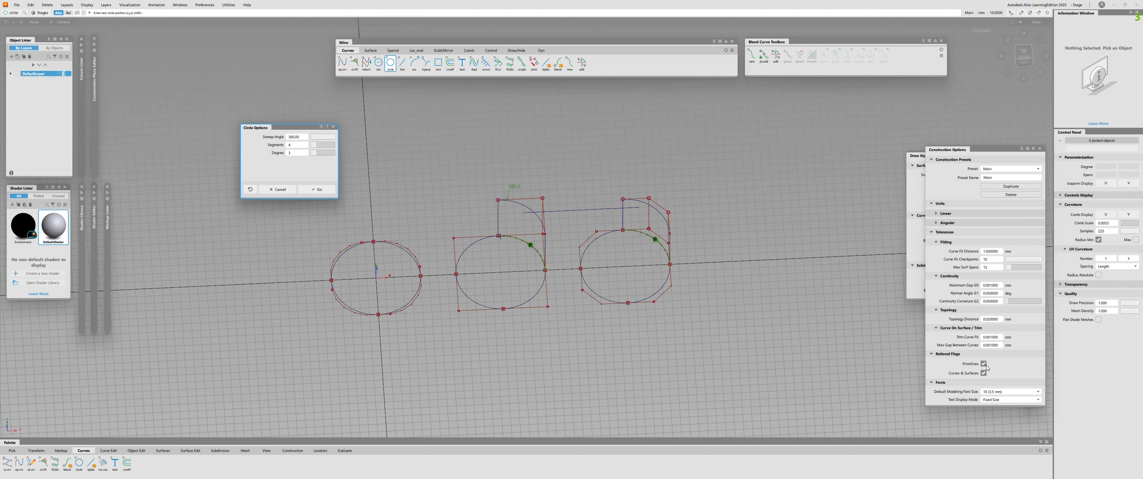
{"action": "key", "text": "Escape"}
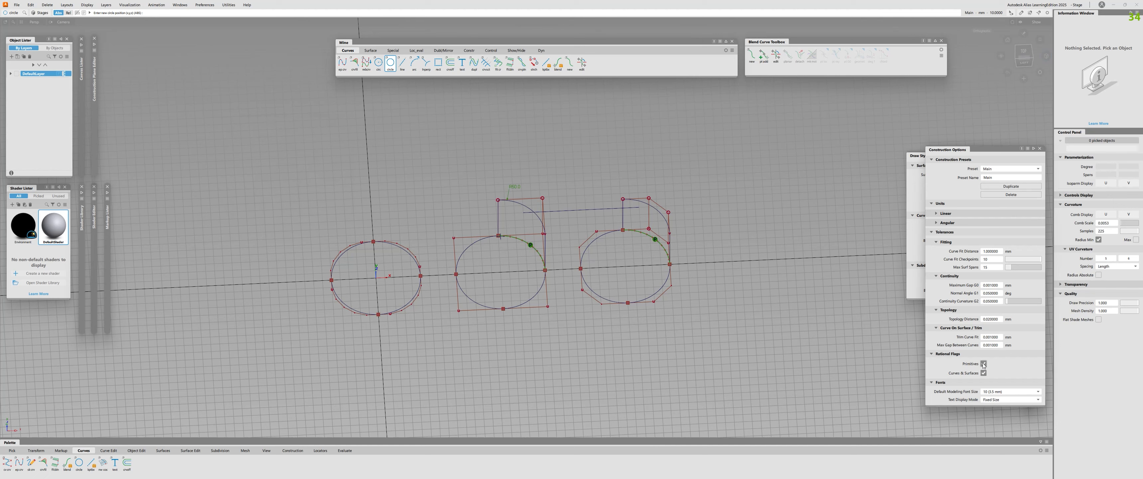
{"action": "left_click", "coordinate": [984, 363]}
{"action": "left_click", "coordinate": [984, 373]}
Delete all circles, surfaces and measurements from the scene and return to the top view
{"action": "left_click_drag", "start_coordinate": [829, 366], "coordinate": [644, 337], "text": "ctrl+shift"}
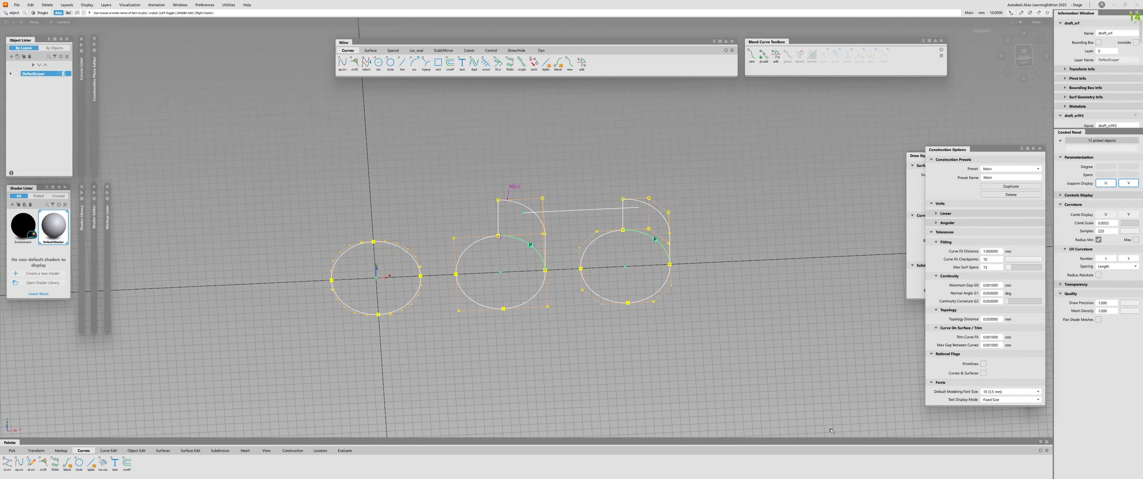
{"action": "key", "text": "Delete"}
{"action": "left_click", "coordinate": [1024, 51]}
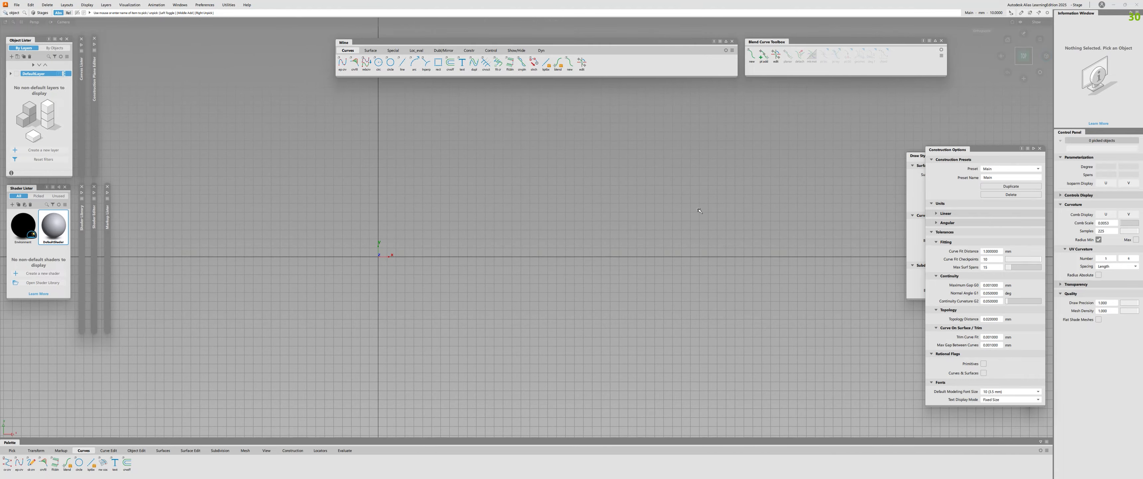
Adjust the circle's degree and place a non-rational, non-periodic circle with four segments at the origin
{"action": "double_click", "coordinate": [391, 62]}
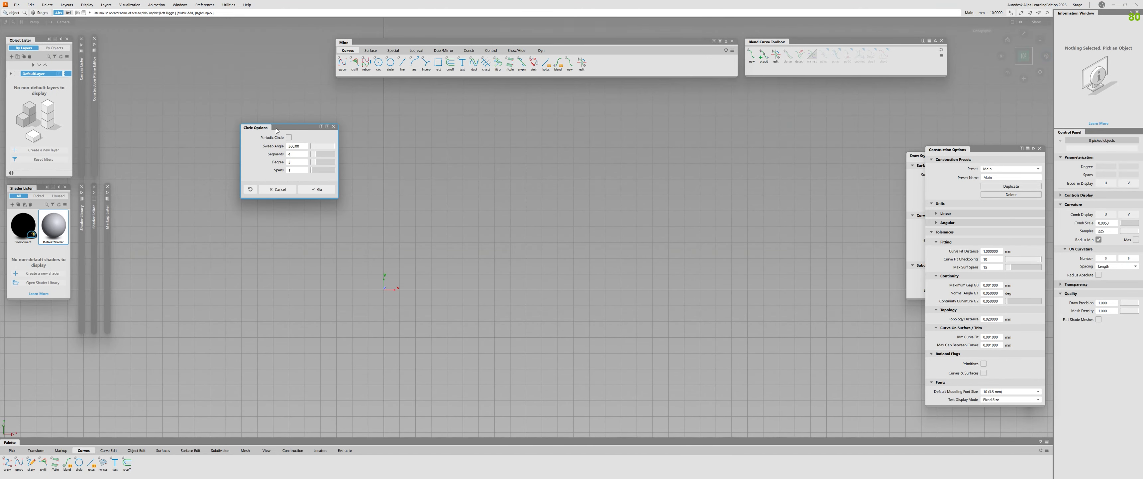
{"action": "left_click_drag", "start_coordinate": [316, 165], "coordinate": [330, 167]}
{"action": "left_click", "coordinate": [319, 189]}
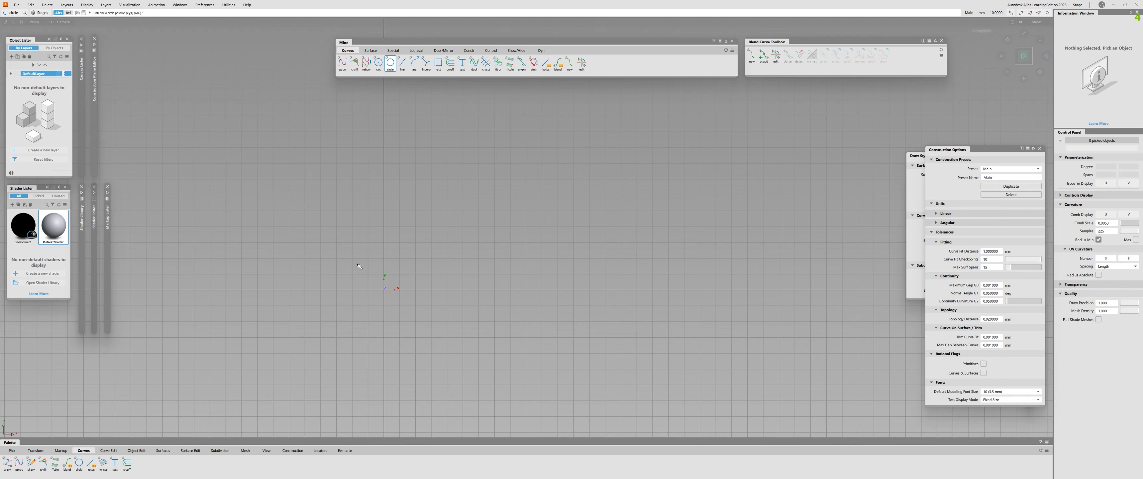
{"action": "left_click", "coordinate": [385, 296]}
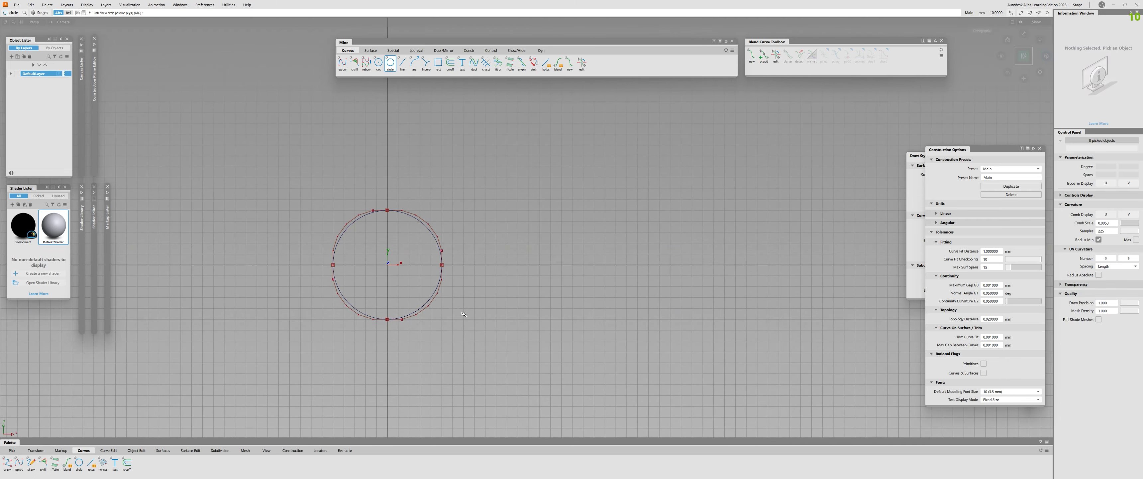
Turn on the rational flag for Curves & Surfaces and place a degree 3, four-segment circle on the X axis beside the first
{"action": "left_click", "coordinate": [983, 372]}
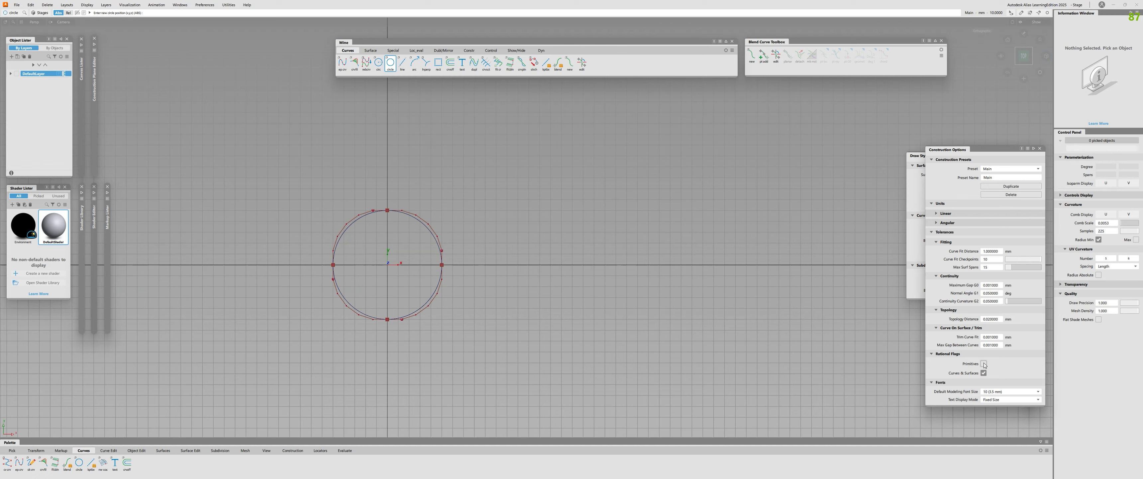
{"action": "double_click", "coordinate": [389, 69]}
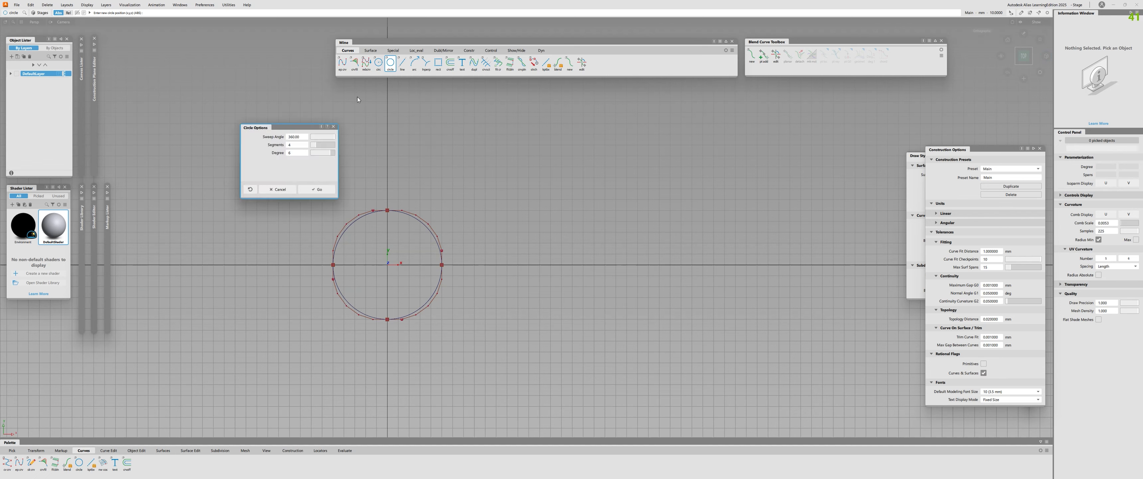
{"action": "left_click_drag", "start_coordinate": [322, 153], "coordinate": [315, 153]}
{"action": "left_click", "coordinate": [318, 190]}
{"action": "left_click", "coordinate": [585, 265]}
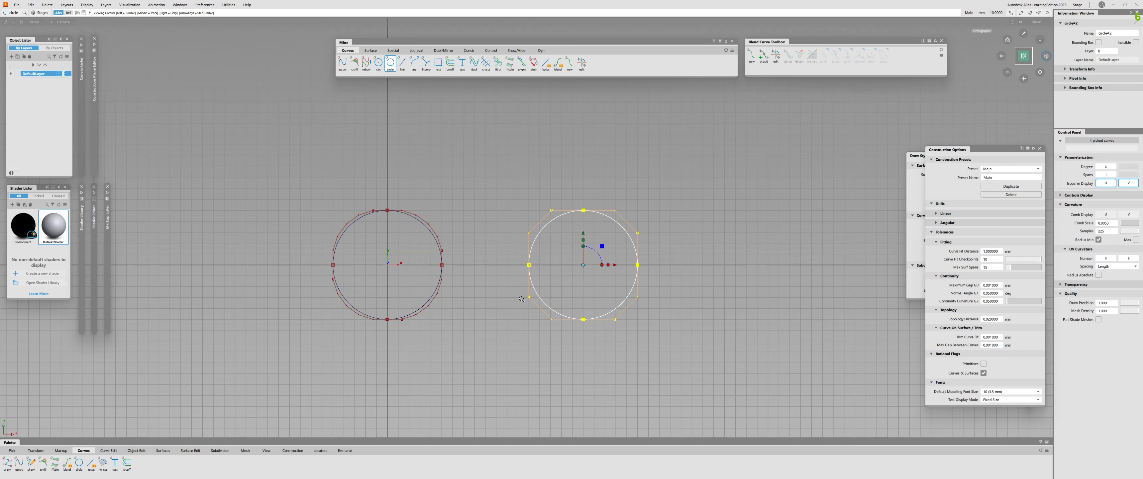
{"action": "right_click_drag", "start_coordinate": [585, 265], "coordinate": [630, 265], "text": "alt+shift"}
Pick one quarter segment of each circle, compare their hulls from an angle, and return to the top view with nothing selected
{"action": "left_click_drag", "start_coordinate": [533, 275], "coordinate": [532, 310], "text": "ctrl+shift"}
{"action": "left_click_drag", "start_coordinate": [462, 302], "coordinate": [378, 289], "text": "alt+shift"}
{"action": "left_click", "coordinate": [355, 298]}
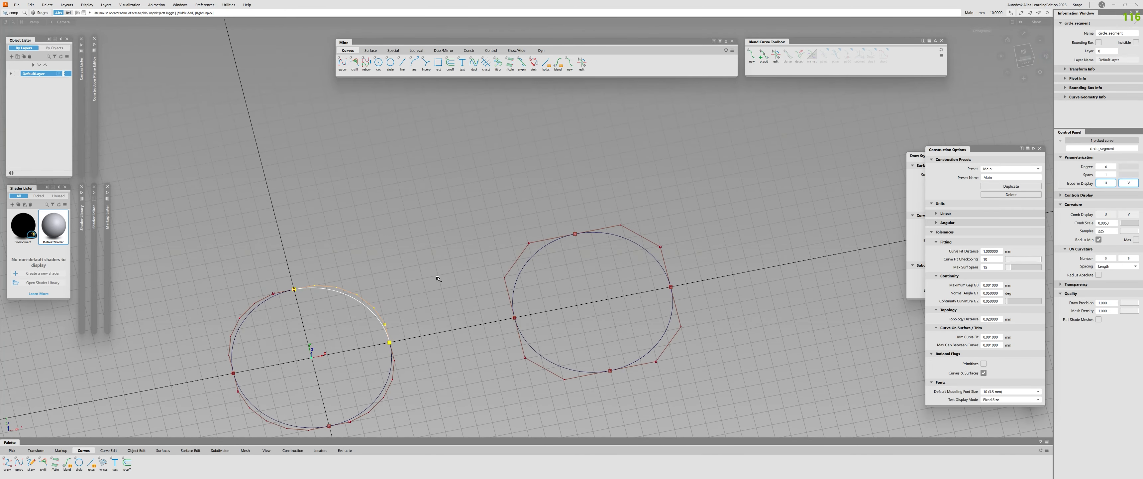
{"action": "left_click", "coordinate": [525, 264]}
{"action": "right_click_drag", "start_coordinate": [526, 265], "coordinate": [493, 264], "text": "alt+shift"}
{"action": "left_click_drag", "start_coordinate": [493, 265], "coordinate": [493, 255], "text": "alt+shift"}
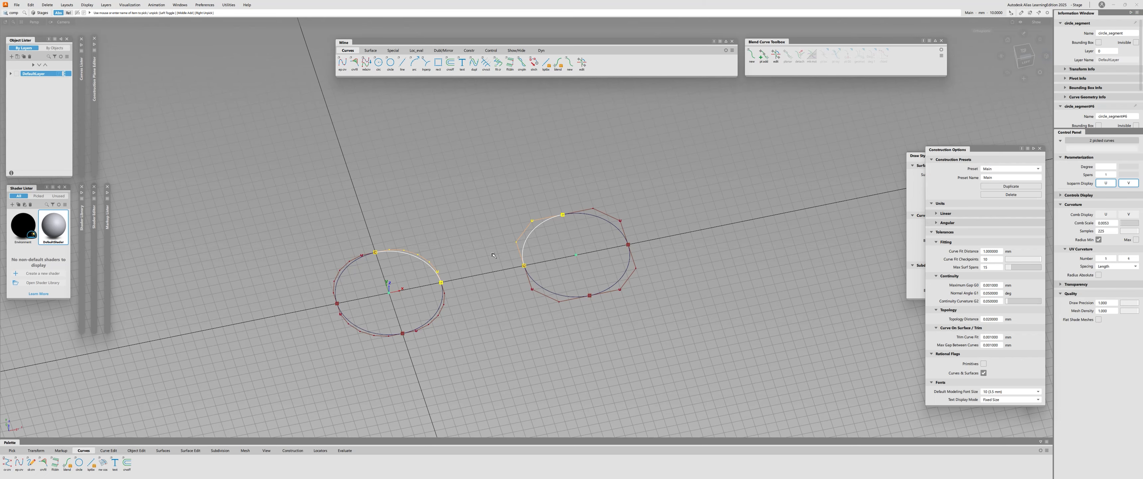
{"action": "left_click", "coordinate": [1024, 54]}
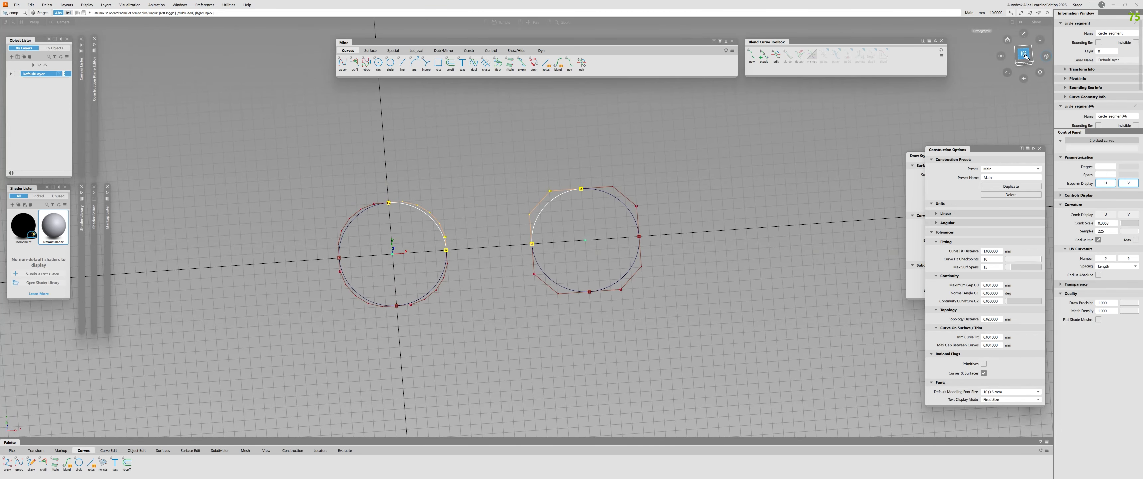
{"action": "left_click", "coordinate": [492, 246]}
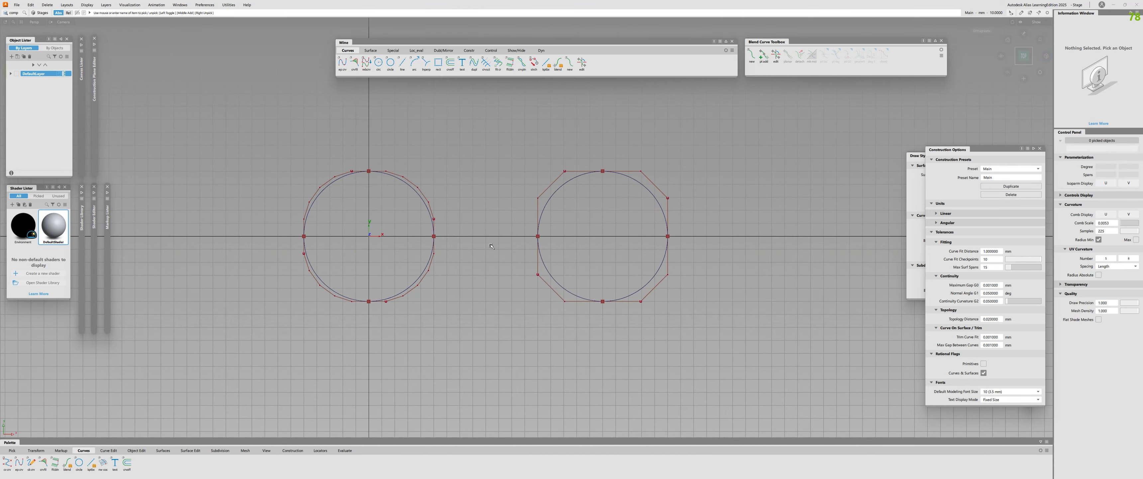
View both circles at an angle, pick the whole degree 3 circle to examine its hull, and clear the selection
{"action": "right_click_drag", "start_coordinate": [491, 245], "coordinate": [399, 262], "text": "alt+shift"}
{"action": "left_click_drag", "start_coordinate": [399, 262], "coordinate": [381, 258], "text": "alt+shift"}
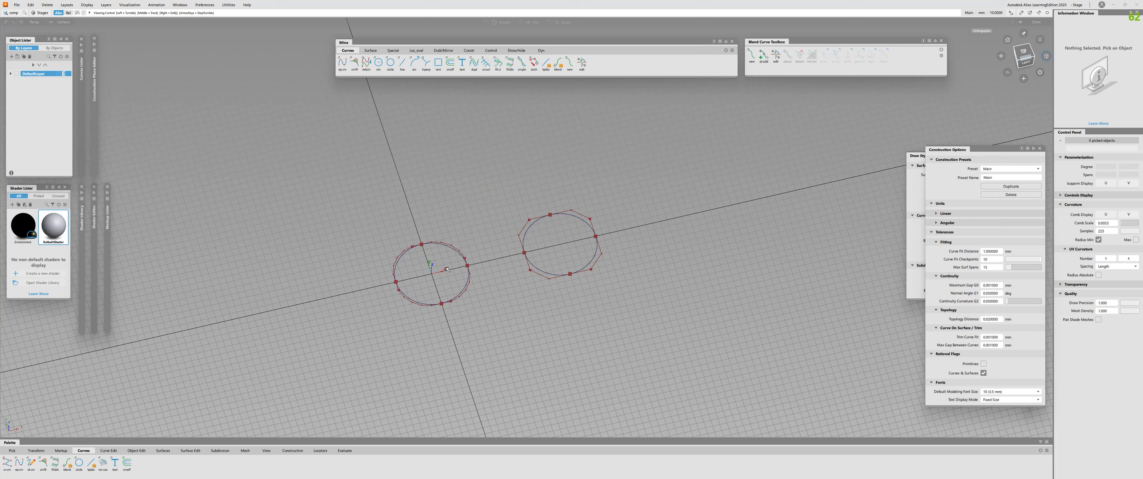
{"action": "right_click_drag", "start_coordinate": [382, 258], "coordinate": [414, 264], "text": "alt+shift"}
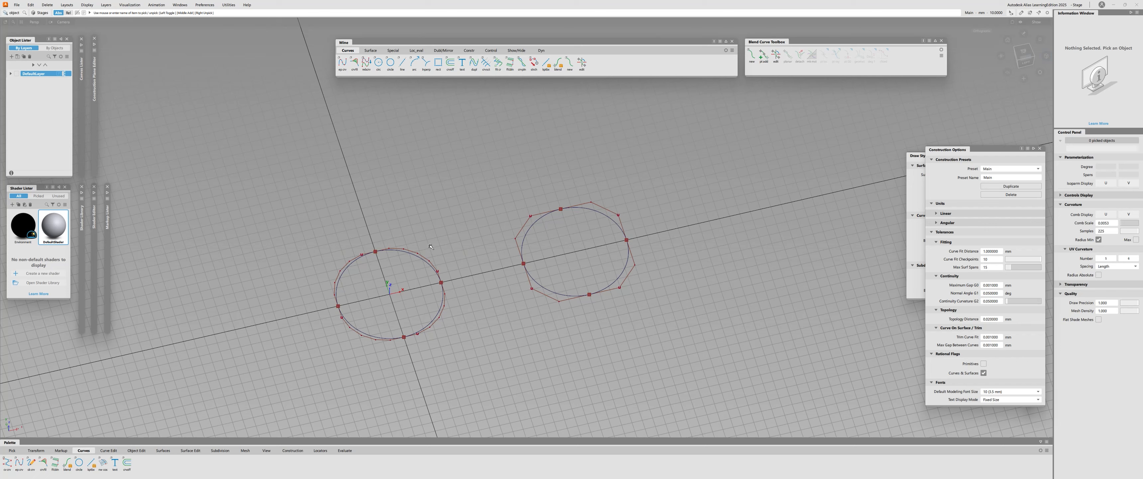
{"action": "left_click_drag", "start_coordinate": [541, 183], "coordinate": [613, 269]}
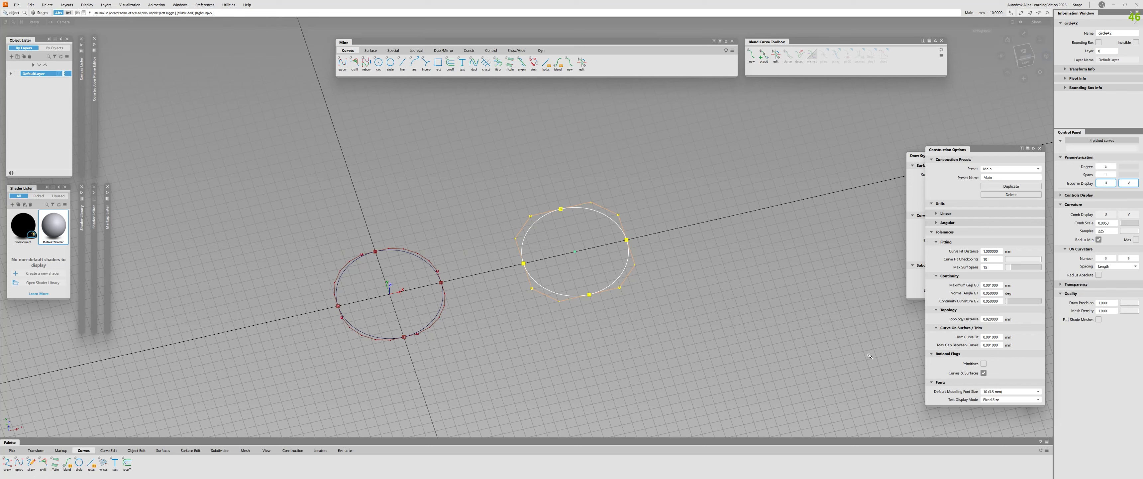
{"action": "left_click_drag", "start_coordinate": [870, 355], "coordinate": [456, 285], "text": "alt+shift"}
{"action": "middle_click_drag", "start_coordinate": [456, 285], "coordinate": [540, 304], "text": "alt+shift"}
{"action": "left_click_drag", "start_coordinate": [541, 304], "coordinate": [536, 324], "text": "ctrl+shift"}
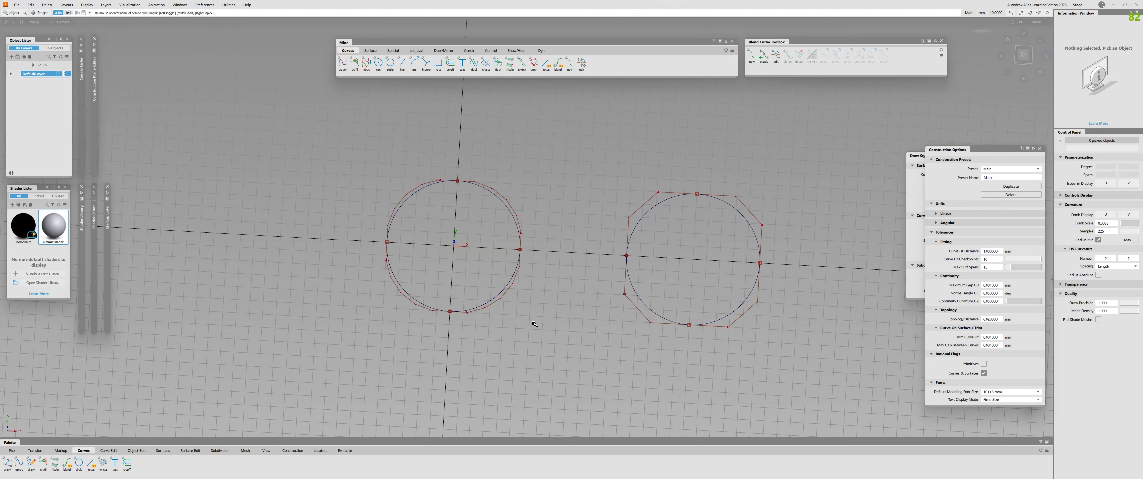
{"action": "left_click_drag", "start_coordinate": [535, 324], "coordinate": [485, 353], "text": "alt+shift"}
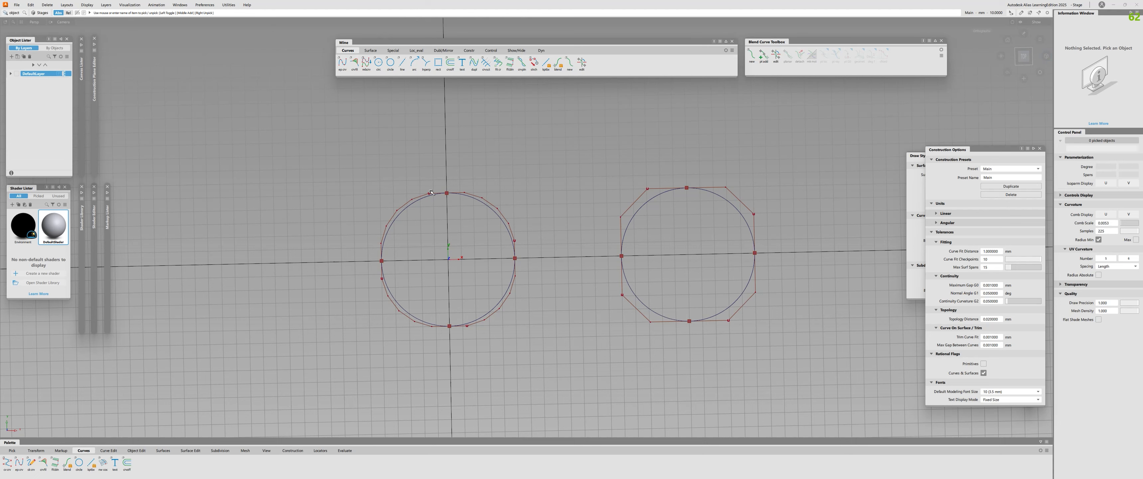
Pick the upper two segments of the degree 3 circle and all segments of the origin circle to compare their CVs
{"action": "left_click", "coordinate": [625, 234]}
{"action": "left_click_drag", "start_coordinate": [708, 225], "coordinate": [742, 200]}
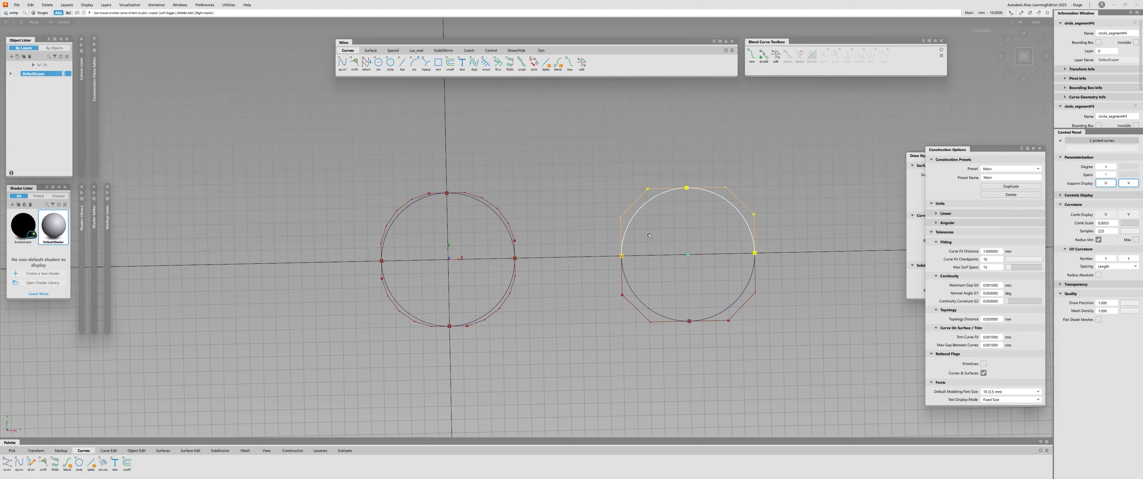
{"action": "left_click_drag", "start_coordinate": [649, 235], "coordinate": [404, 314], "text": "alt+shift"}
{"action": "left_click_drag", "start_coordinate": [503, 250], "coordinate": [402, 336], "text": "alt+shift"}
{"action": "left_click_drag", "start_coordinate": [383, 192], "coordinate": [487, 383]}
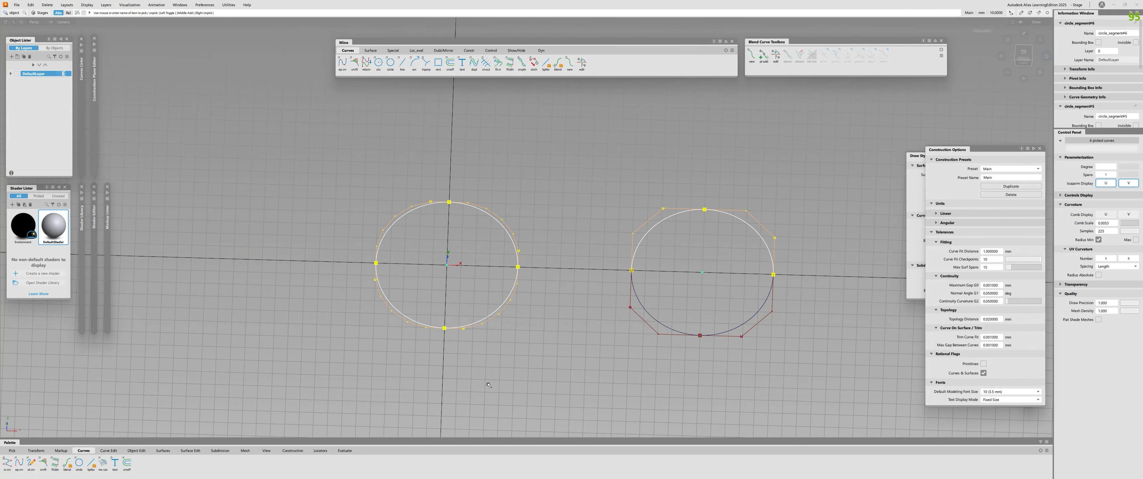
Check the circle options, turn off the rational flag for Curves & Surfaces, and clear the selection
{"action": "double_click", "coordinate": [387, 64]}
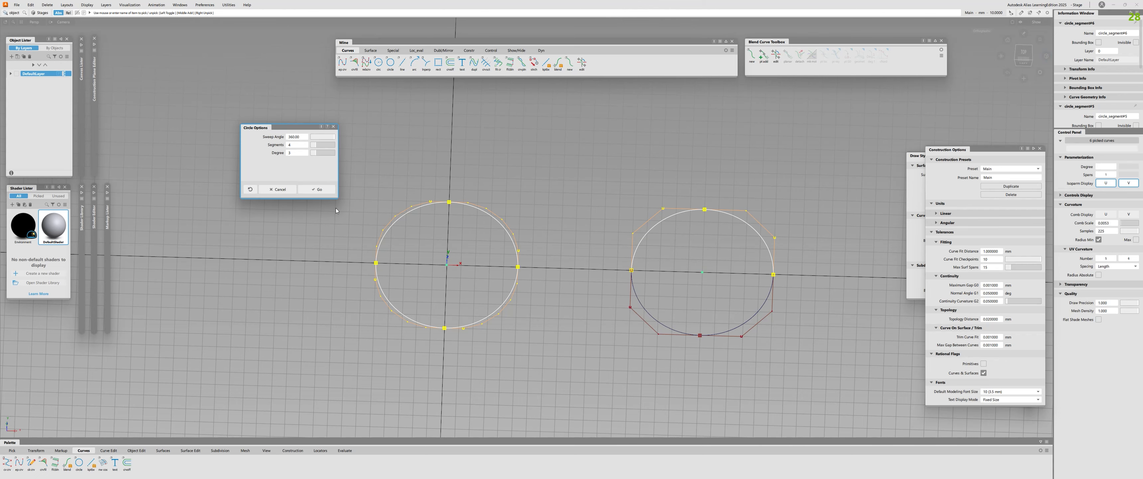
{"action": "left_click", "coordinate": [317, 189]}
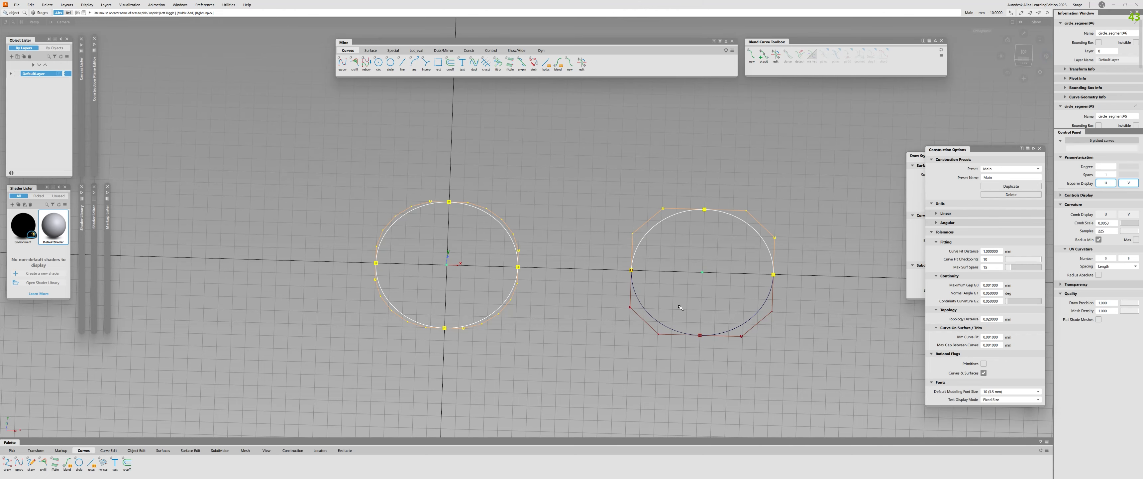
{"action": "left_click", "coordinate": [984, 372]}
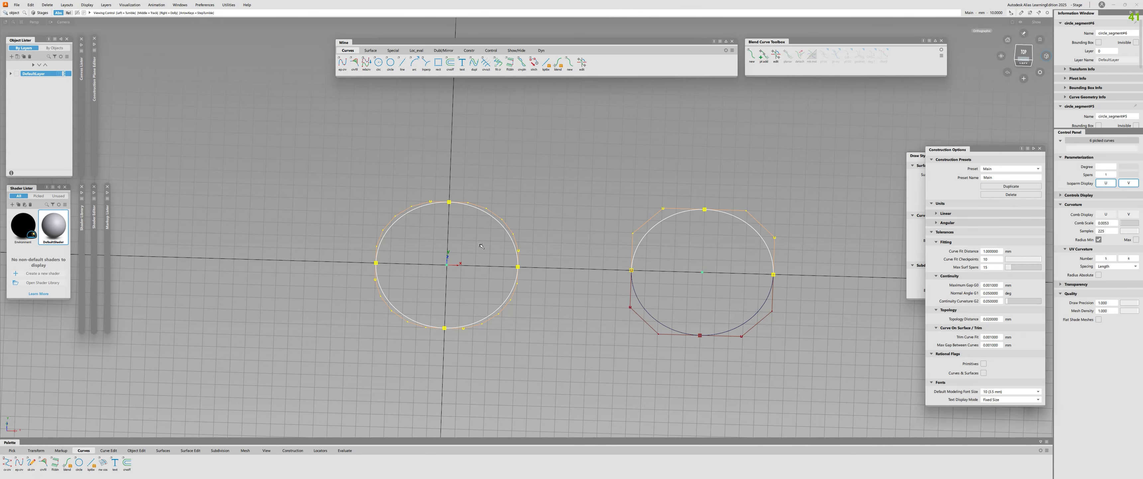
{"action": "left_click", "coordinate": [439, 251]}
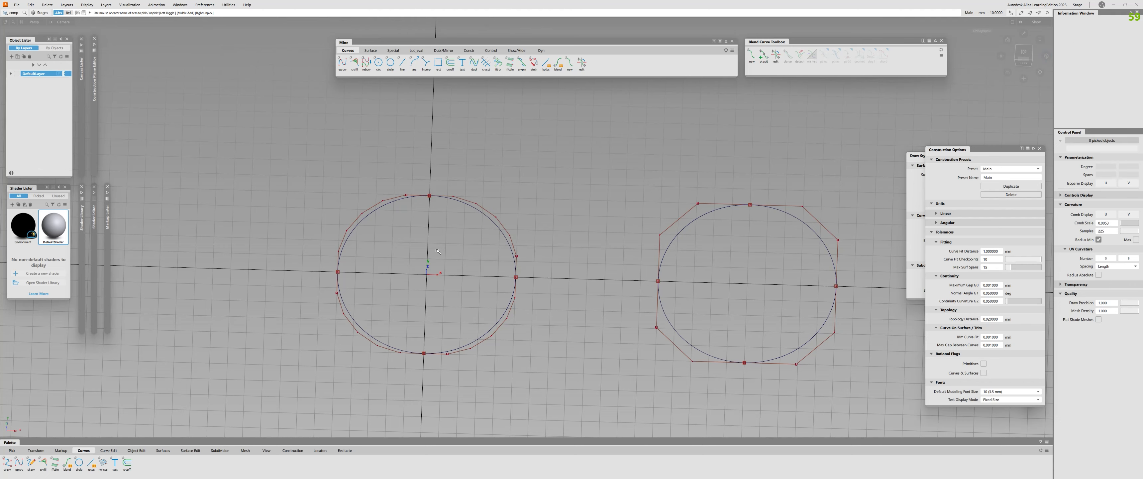
{"action": "scroll", "coordinate": [513, 241], "scroll_direction": "down", "scroll_amount": 4}
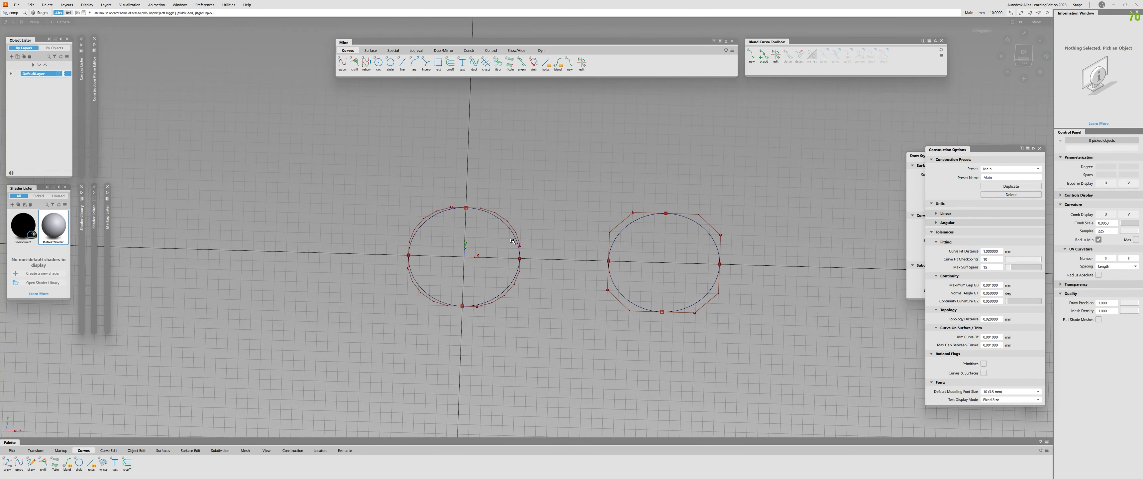
Turn on the rational flags for Primitives and Curves & Surfaces and place a single-segment, degree 3 circle above the other two
{"action": "left_click", "coordinate": [984, 372]}
{"action": "left_click", "coordinate": [983, 363]}
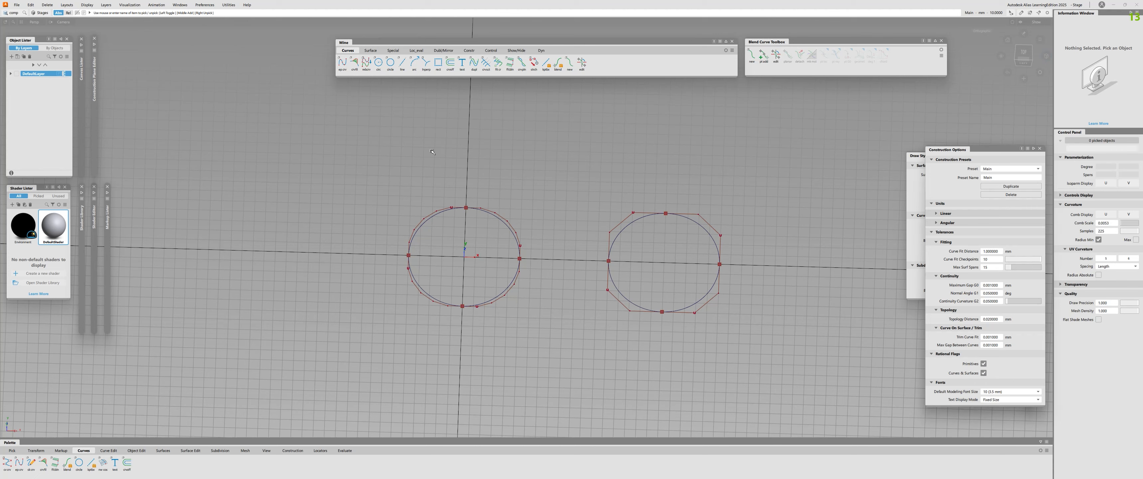
{"action": "double_click", "coordinate": [391, 63]}
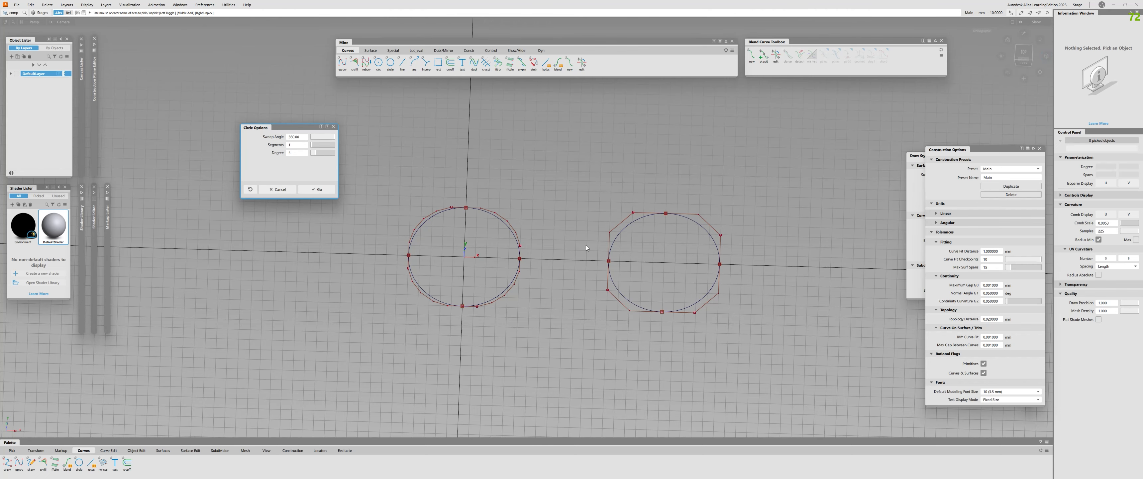
{"action": "left_click", "coordinate": [318, 188]}
{"action": "left_click_drag", "start_coordinate": [399, 191], "coordinate": [444, 218], "text": "alt+shift"}
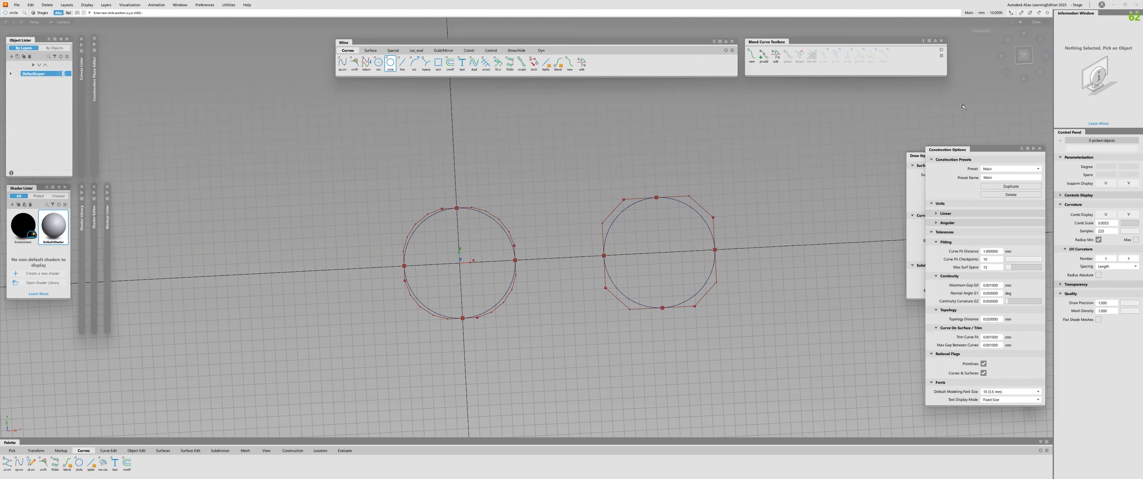
{"action": "left_click", "coordinate": [1024, 55]}
{"action": "middle_click_drag", "start_coordinate": [722, 212], "coordinate": [678, 267], "text": "alt+shift"}
{"action": "left_click", "coordinate": [519, 190]}
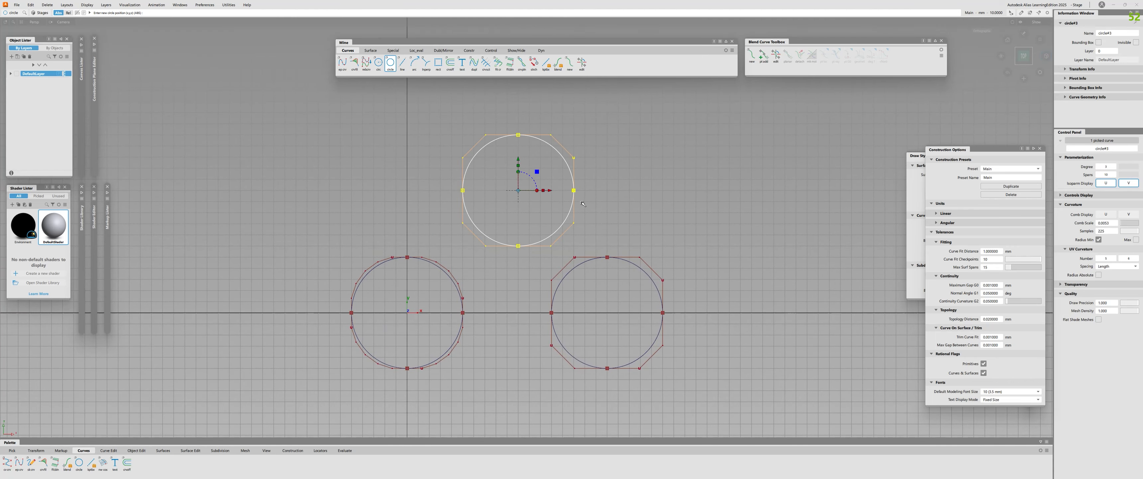
Pick the upper circle, compare its hull with the two circles below, and check the circle options without changing them
{"action": "right_click_drag", "start_coordinate": [518, 190], "coordinate": [506, 308], "text": "alt+shift"}
{"action": "left_click_drag", "start_coordinate": [507, 310], "coordinate": [507, 284], "text": "ctrl+shift"}
{"action": "left_click", "coordinate": [515, 253]}
{"action": "right_click_drag", "start_coordinate": [515, 253], "coordinate": [533, 252], "text": "alt+shift"}
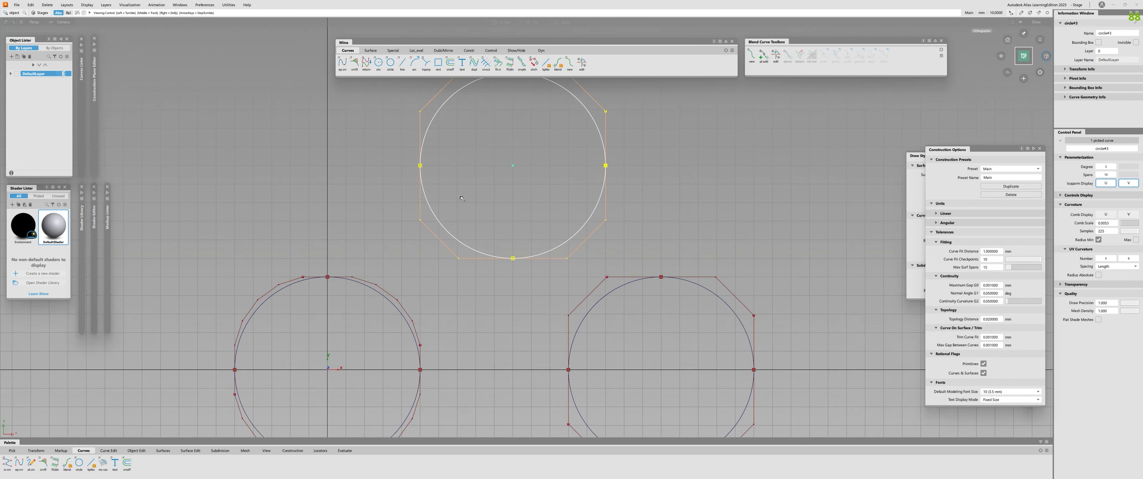
{"action": "middle_click_drag", "start_coordinate": [532, 252], "coordinate": [548, 309], "text": "alt+shift"}
{"action": "right_click_drag", "start_coordinate": [547, 309], "coordinate": [468, 268], "text": "alt+shift"}
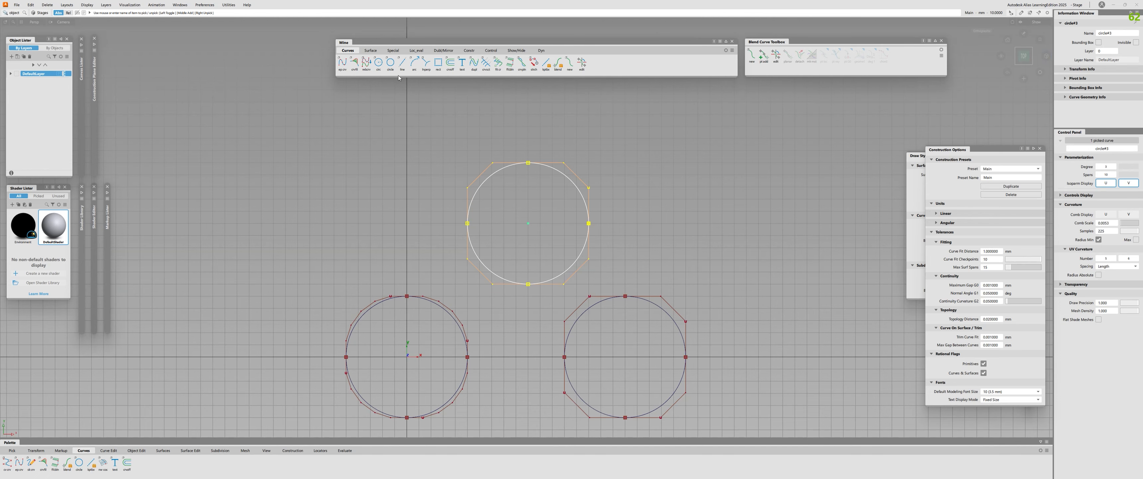
{"action": "double_click", "coordinate": [390, 62]}
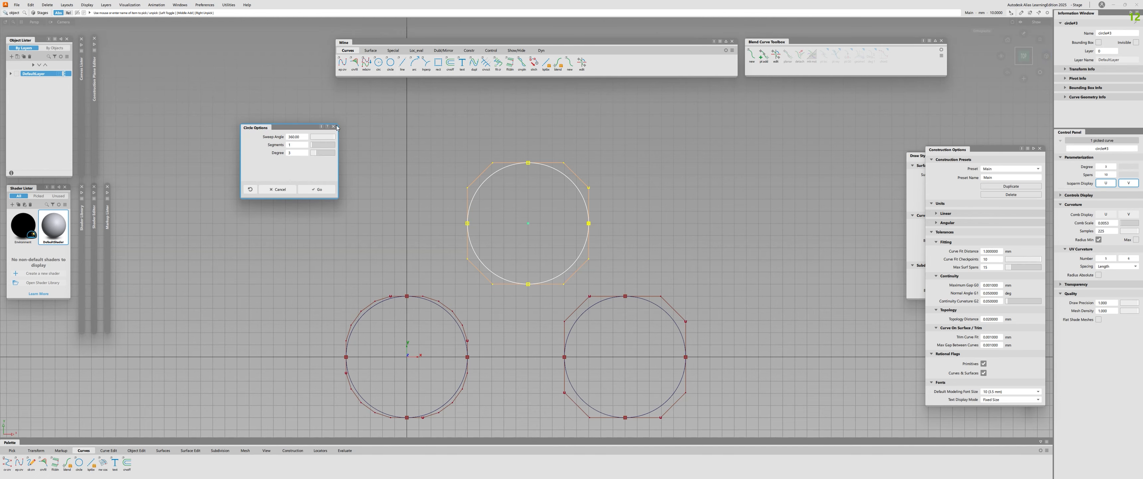
{"action": "left_click", "coordinate": [334, 127]}
{"action": "right_click_drag", "start_coordinate": [656, 174], "coordinate": [662, 163], "text": "alt+shift"}
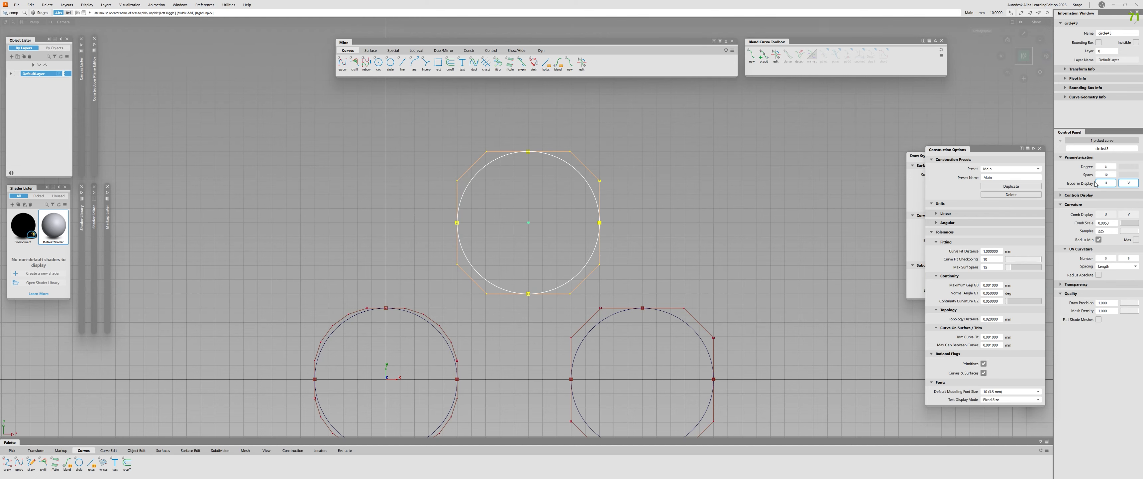
{"action": "mouse_move", "coordinate": [648, 195]}
{"action": "right_mouse_down", "text": "alt+shift"}
{"action": "mouse_move", "coordinate": [632, 215]}
{"action": "mouse_move", "coordinate": [642, 205]}
{"action": "right_mouse_up", "text": "alt+shift"}
Measure the radius at several points along the upper circle
{"action": "left_click_drag", "start_coordinate": [642, 205], "coordinate": [648, 318], "text": "ctrl+shift"}
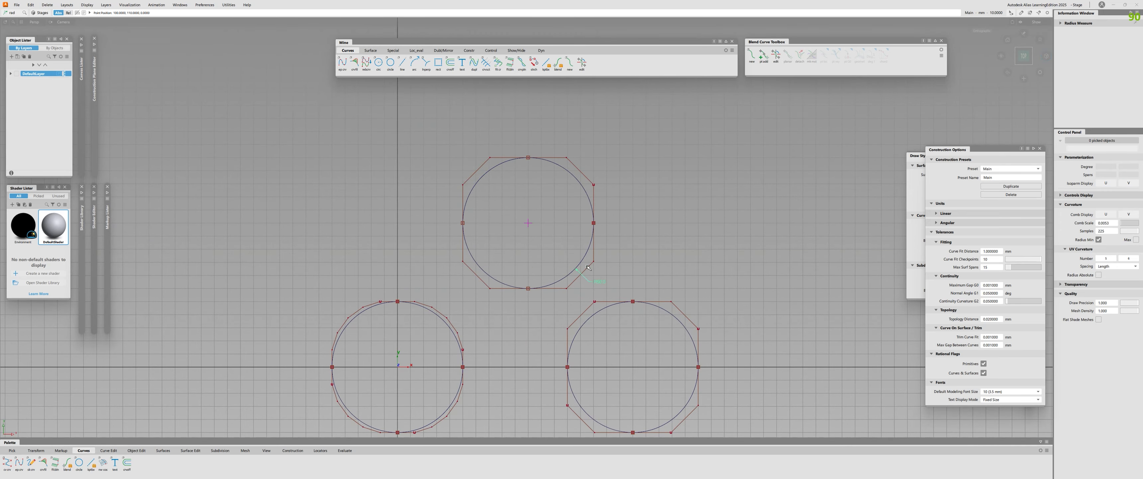
{"action": "left_click_drag", "start_coordinate": [609, 289], "coordinate": [571, 140]}
{"action": "right_click_drag", "start_coordinate": [571, 140], "coordinate": [550, 165], "text": "alt+shift"}
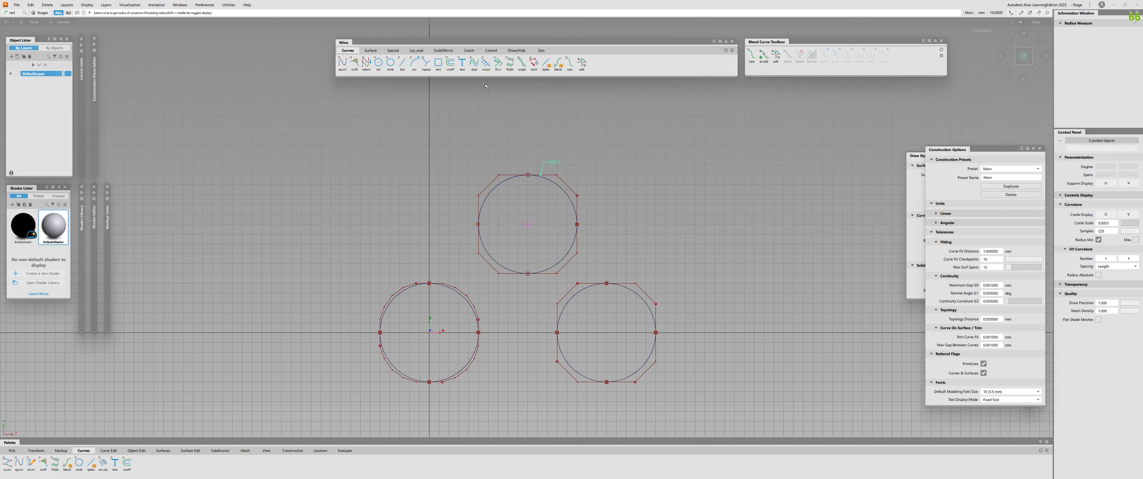
Delete the upper circle together with its radius measurement
{"action": "right_click_drag", "start_coordinate": [380, 108], "coordinate": [415, 117], "text": "alt+shift"}
{"action": "left_click_drag", "start_coordinate": [415, 117], "coordinate": [415, 91], "text": "ctrl+shift"}
{"action": "left_click_drag", "start_coordinate": [462, 166], "coordinate": [506, 212]}
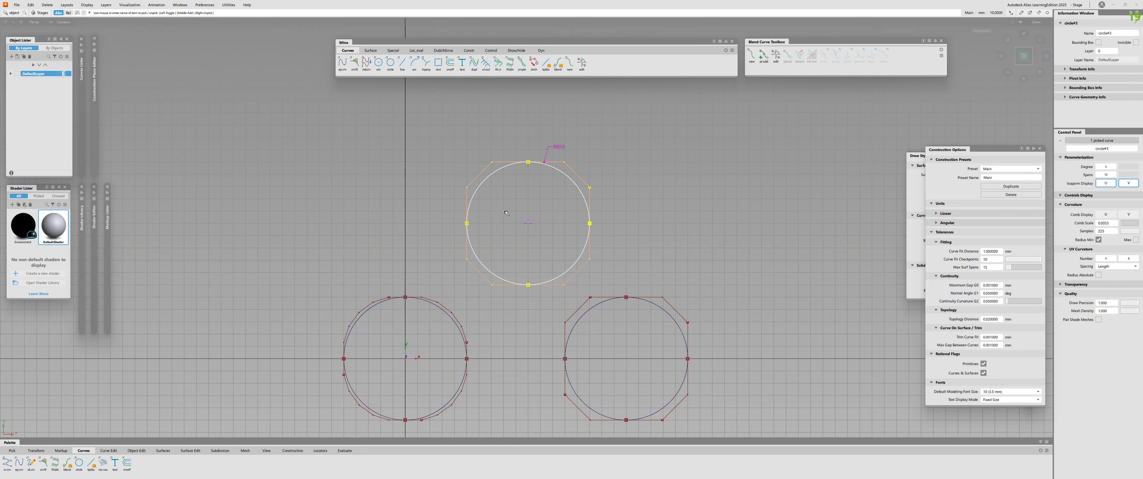
{"action": "key", "text": "Delete"}
Pick the separate segments of the degree 3 circle to check how it is divided, and clear the selection
{"action": "right_click_drag", "start_coordinate": [622, 295], "coordinate": [597, 295], "text": "alt+shift"}
{"action": "middle_click_drag", "start_coordinate": [597, 295], "coordinate": [587, 258], "text": "alt+shift"}
{"action": "left_click_drag", "start_coordinate": [587, 258], "coordinate": [557, 257], "text": "ctrl+shift"}
{"action": "left_click_drag", "start_coordinate": [617, 280], "coordinate": [641, 258]}
{"action": "left_click_drag", "start_coordinate": [616, 318], "coordinate": [642, 341]}
{"action": "left_click_drag", "start_coordinate": [591, 318], "coordinate": [564, 332]}
{"action": "right_click_drag", "start_coordinate": [563, 332], "coordinate": [598, 312], "text": "alt+shift"}
{"action": "middle_click_drag", "start_coordinate": [599, 313], "coordinate": [547, 247], "text": "alt+shift"}
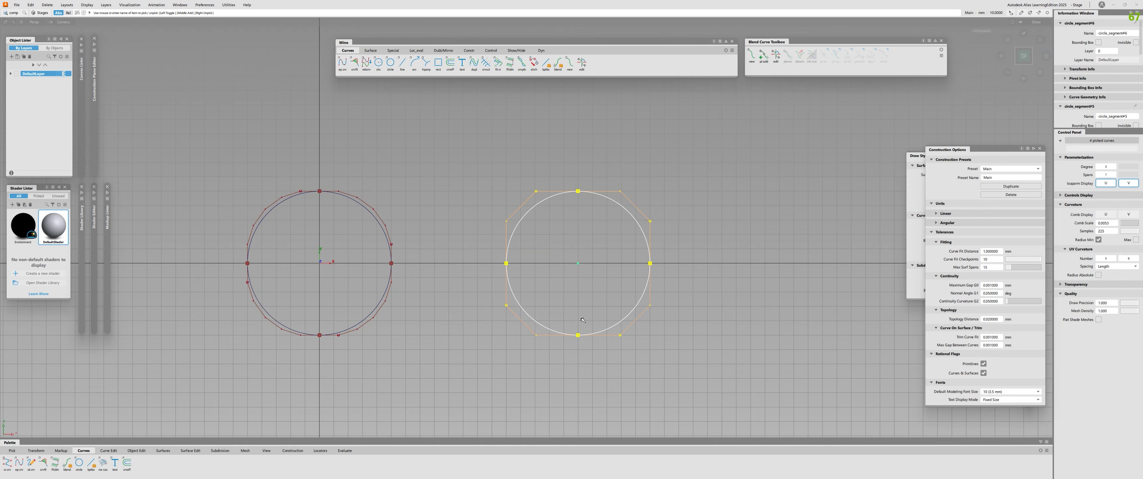
{"action": "right_click_drag", "start_coordinate": [593, 253], "coordinate": [584, 227], "text": "alt+shift"}
{"action": "middle_click_drag", "start_coordinate": [584, 228], "coordinate": [628, 236], "text": "alt+shift"}
{"action": "left_click", "coordinate": [628, 237]}
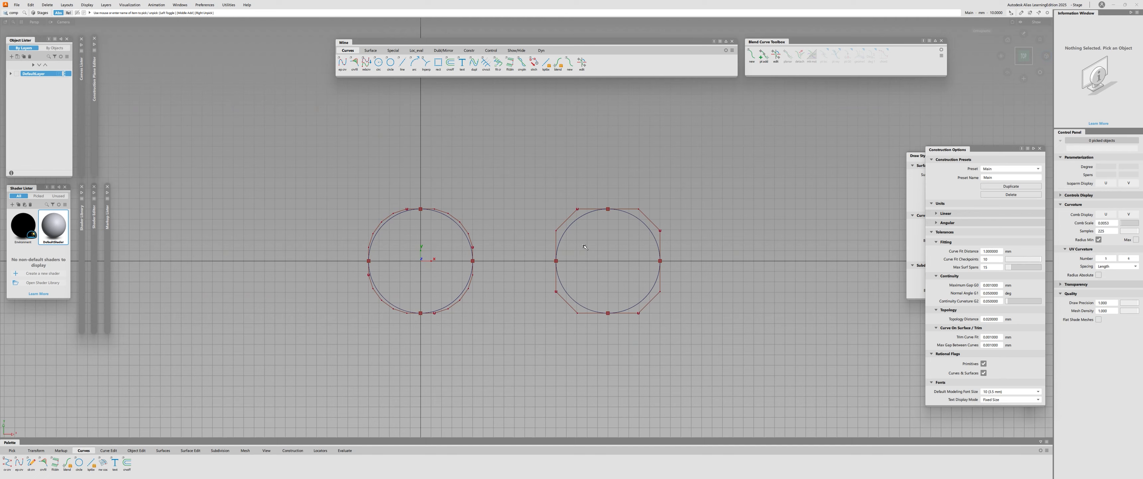
{"action": "left_click", "coordinate": [571, 223]}
{"action": "left_click", "coordinate": [645, 224]}
{"action": "left_click", "coordinate": [608, 283]}
{"action": "right_click_drag", "start_coordinate": [608, 283], "coordinate": [531, 271], "text": "alt+shift"}
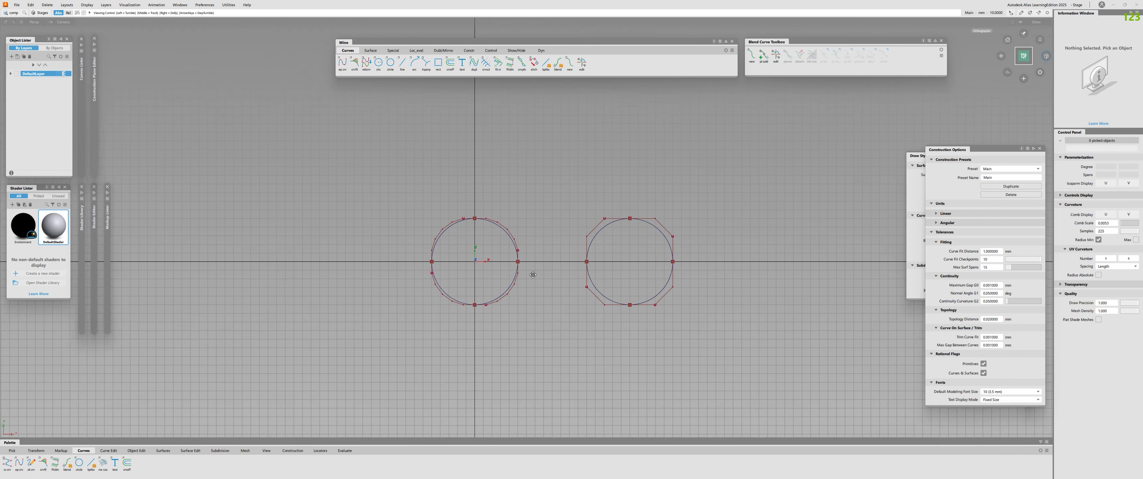
Pick the upper two segments of both the origin circle and the degree 3 circle
{"action": "middle_click_drag", "start_coordinate": [531, 270], "coordinate": [572, 247], "text": "alt+shift"}
{"action": "left_click", "coordinate": [508, 226]}
{"action": "left_click", "coordinate": [554, 234]}
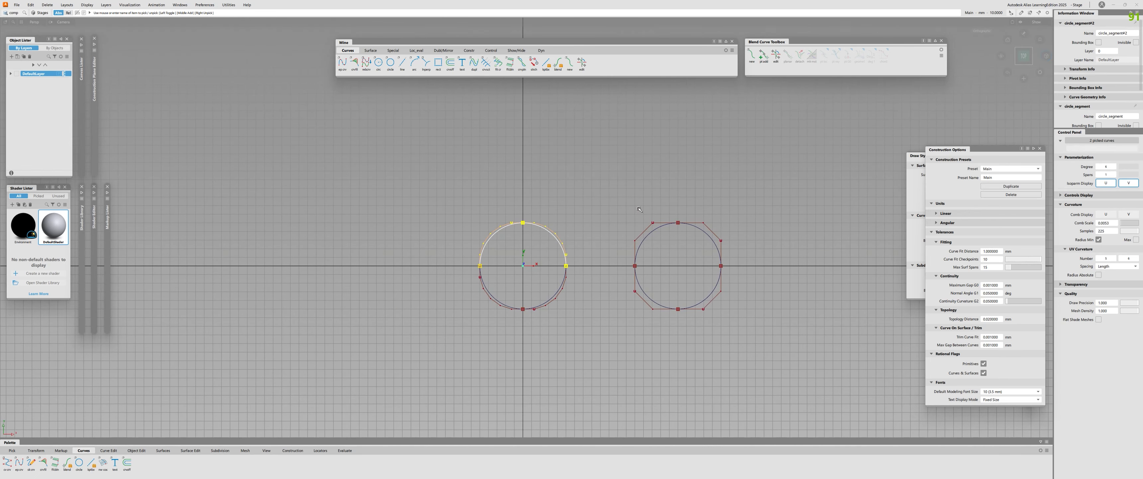
{"action": "left_click", "coordinate": [648, 234]}
{"action": "left_click", "coordinate": [710, 234]}
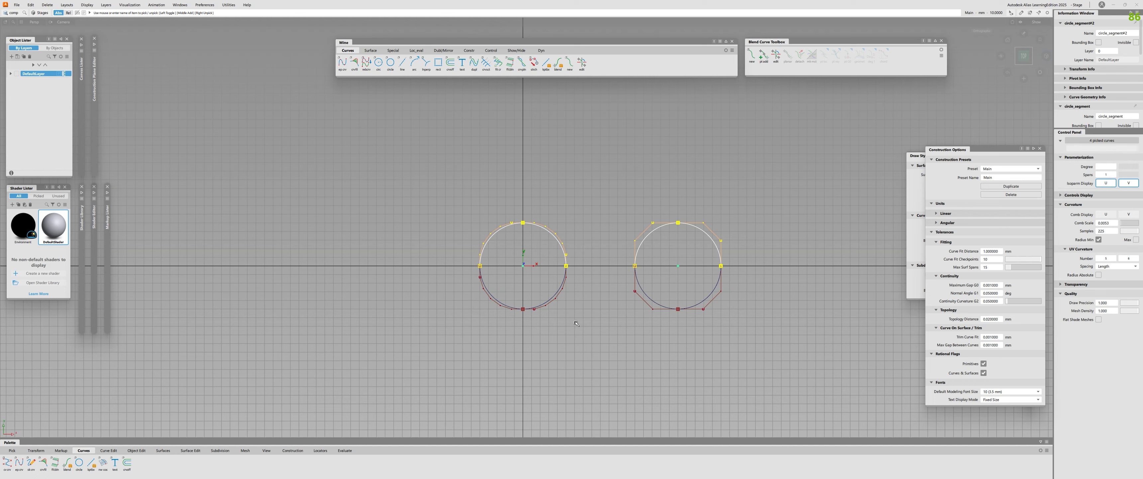
Pick the lower two segments of both the origin circle and the neighbouring circle
{"action": "left_click", "coordinate": [553, 296]}
{"action": "left_click", "coordinate": [495, 296]}
{"action": "left_click", "coordinate": [648, 296]}
{"action": "left_click", "coordinate": [707, 295]}
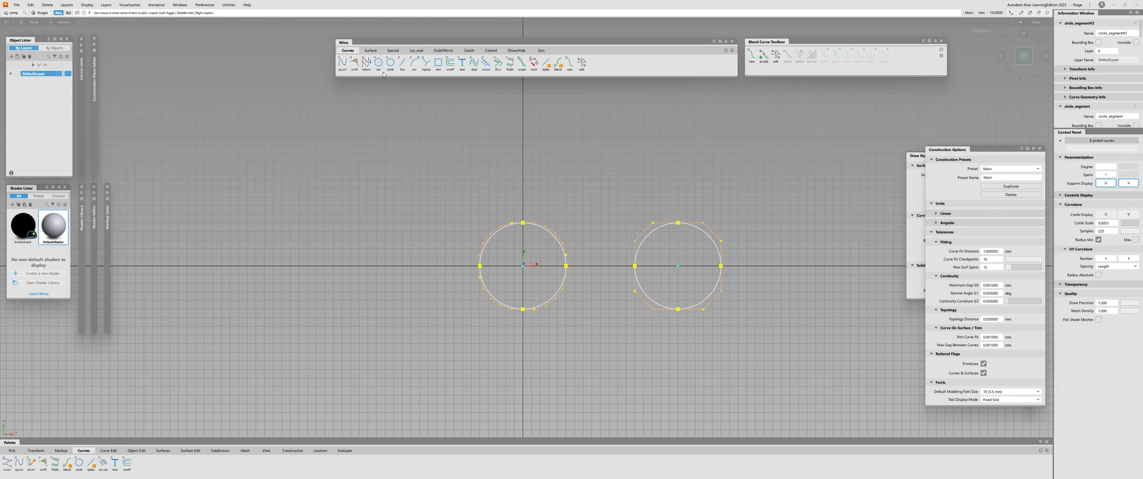
Select both multi-segment circles and delete them
{"action": "double_click", "coordinate": [391, 62]}
{"action": "left_click", "coordinate": [334, 127]}
{"action": "left_click_drag", "start_coordinate": [467, 180], "coordinate": [732, 318]}
{"action": "key", "text": "Delete"}
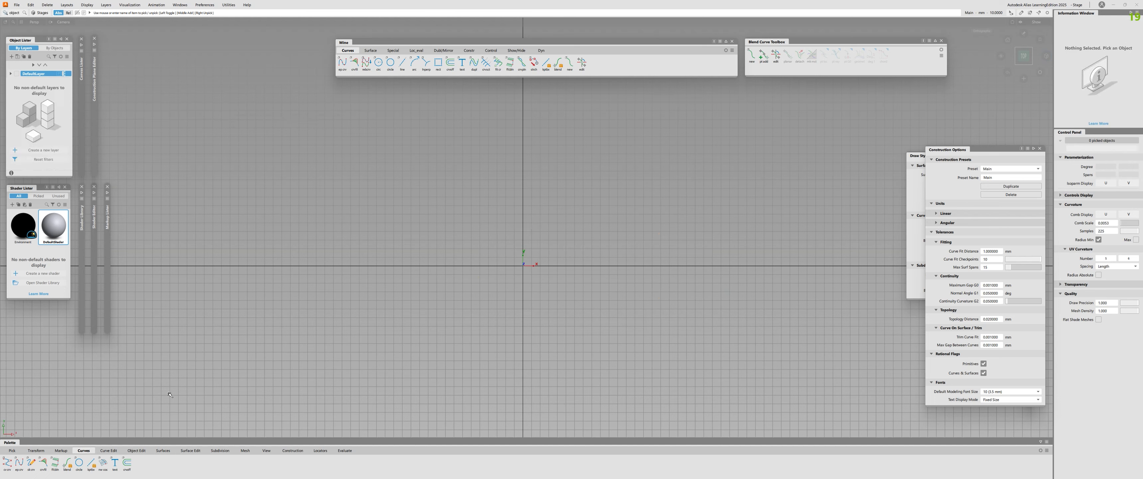
Compare the options of the two circle tools with both rational flags on
{"action": "left_click", "coordinate": [379, 63]}
{"action": "double_click", "coordinate": [390, 65]}
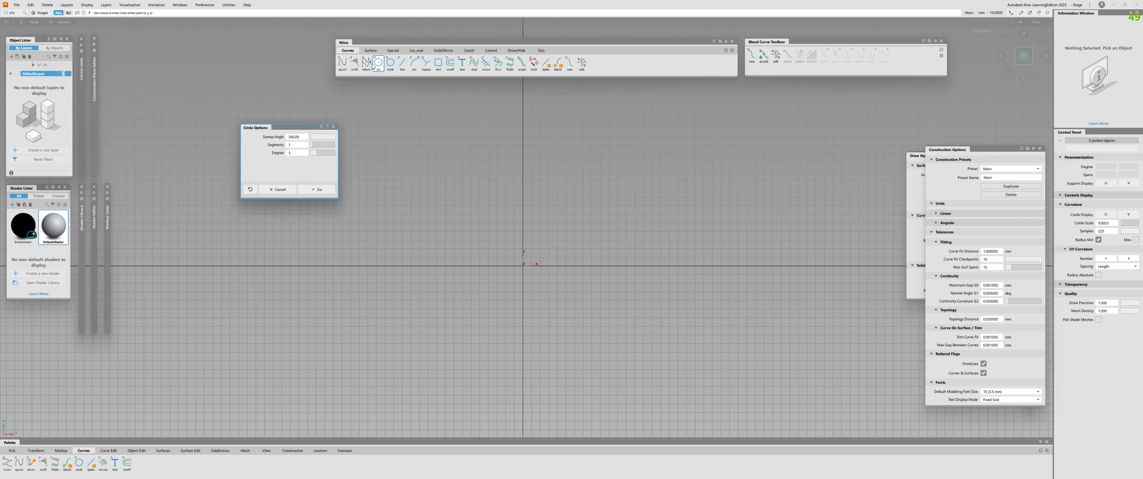
{"action": "double_click", "coordinate": [379, 63]}
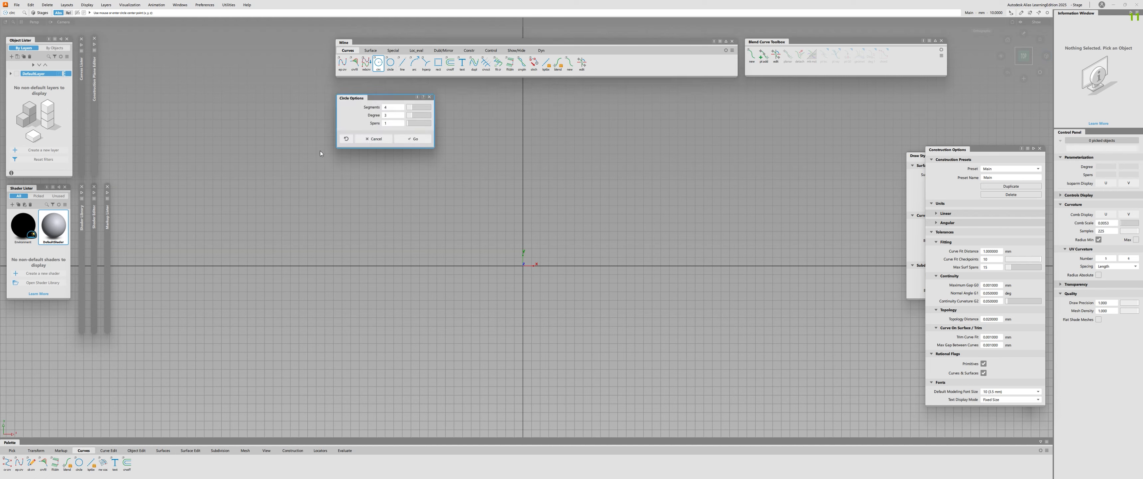
{"action": "left_click_drag", "start_coordinate": [387, 104], "coordinate": [395, 135]}
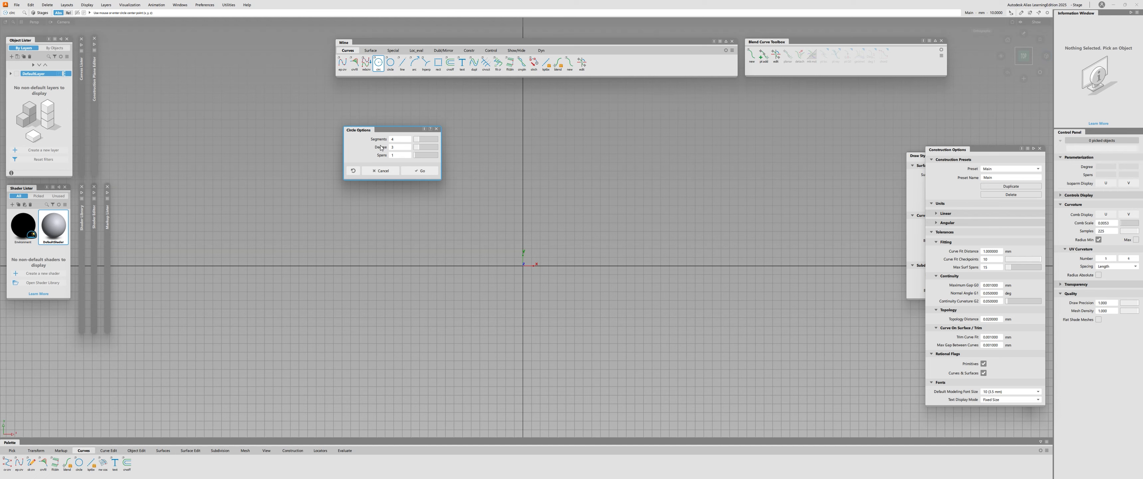
{"action": "left_click", "coordinate": [437, 128]}
{"action": "double_click", "coordinate": [390, 63]}
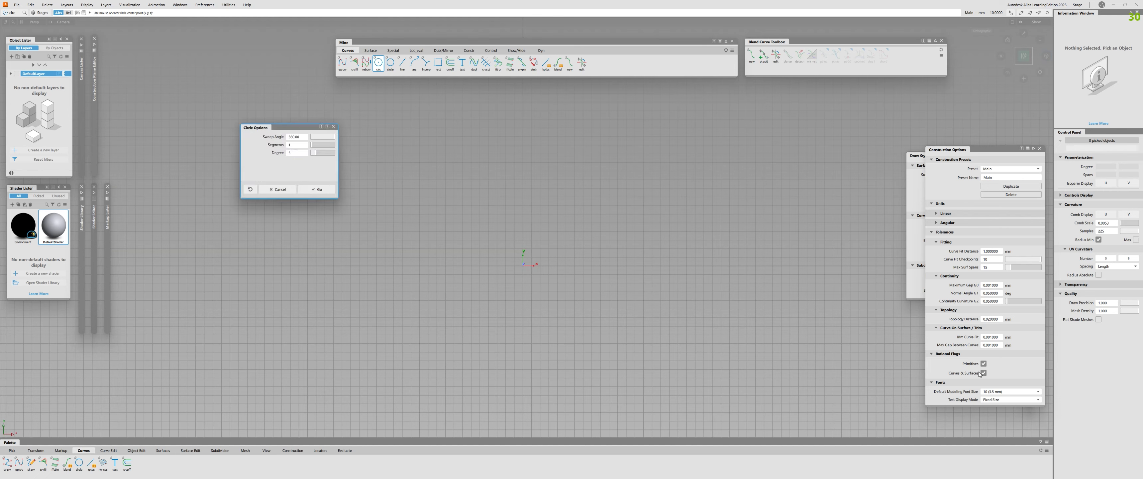
{"action": "left_click", "coordinate": [283, 191]}
Turn off the Primitives and Curves & Surfaces rational flags and check the primitive circle's non-rational options
{"action": "left_click", "coordinate": [983, 363]}
{"action": "left_click", "coordinate": [983, 373]}
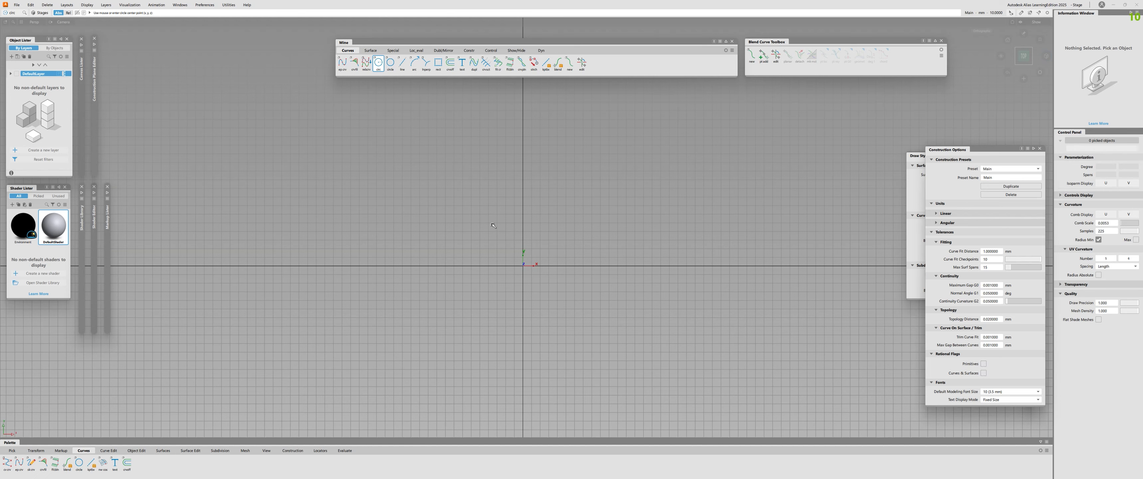
{"action": "double_click", "coordinate": [390, 63]}
{"action": "left_click_drag", "start_coordinate": [293, 131], "coordinate": [379, 121]}
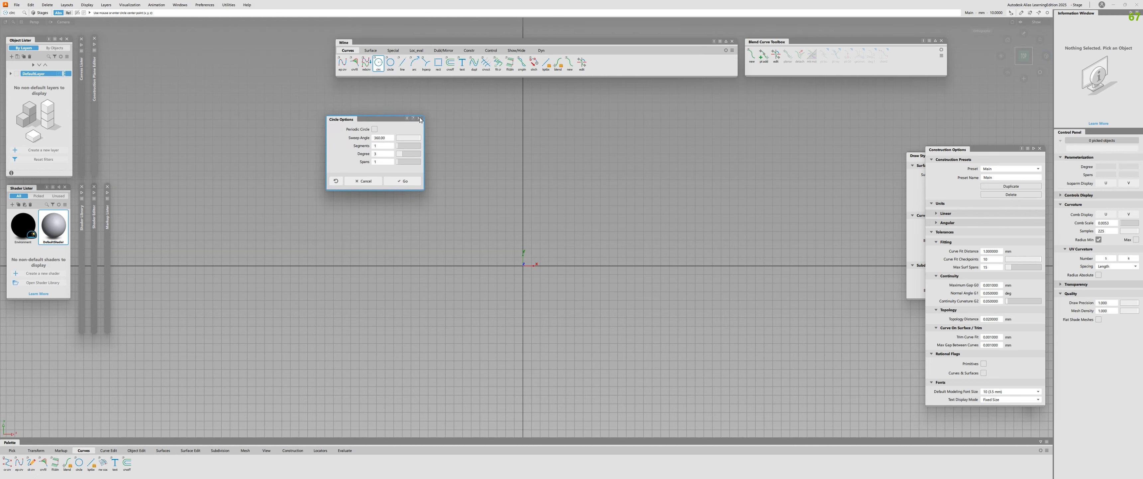
{"action": "left_click", "coordinate": [420, 119]}
Compare the options of the two circle tools with both rational flags off
{"action": "double_click", "coordinate": [390, 62]}
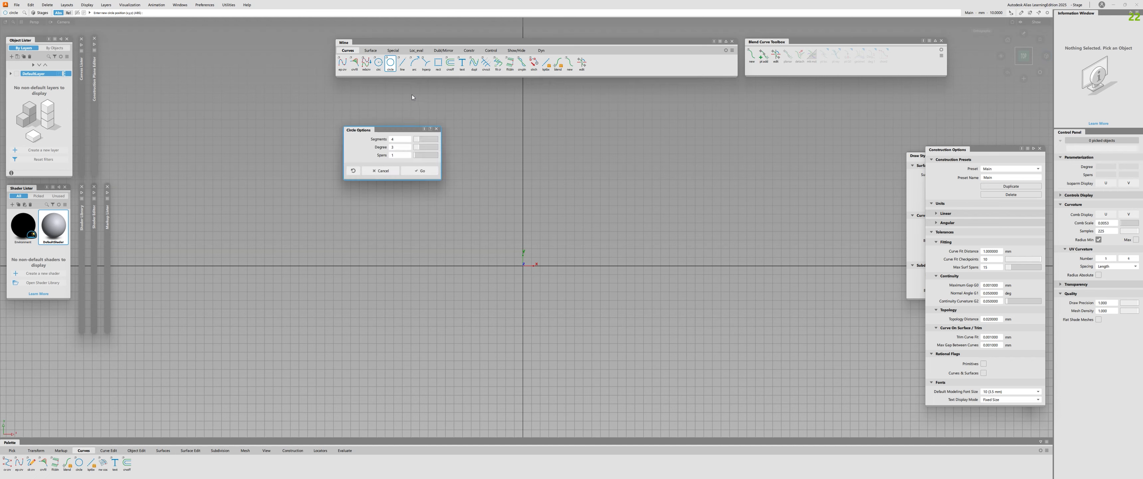
{"action": "left_click", "coordinate": [436, 129]}
{"action": "double_click", "coordinate": [390, 71]}
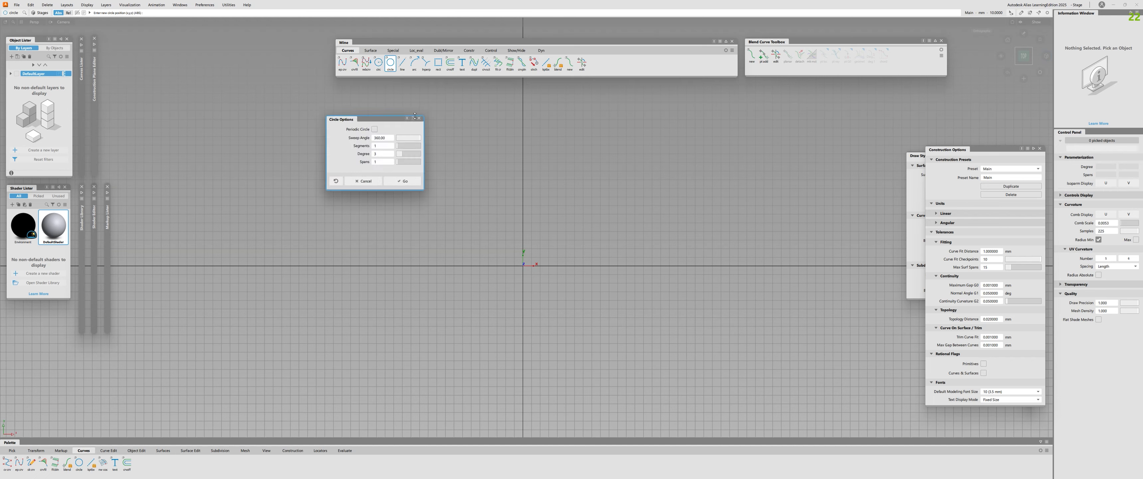
{"action": "left_click", "coordinate": [419, 117]}
{"action": "double_click", "coordinate": [390, 62]}
{"action": "left_click_drag", "start_coordinate": [396, 129], "coordinate": [382, 144]}
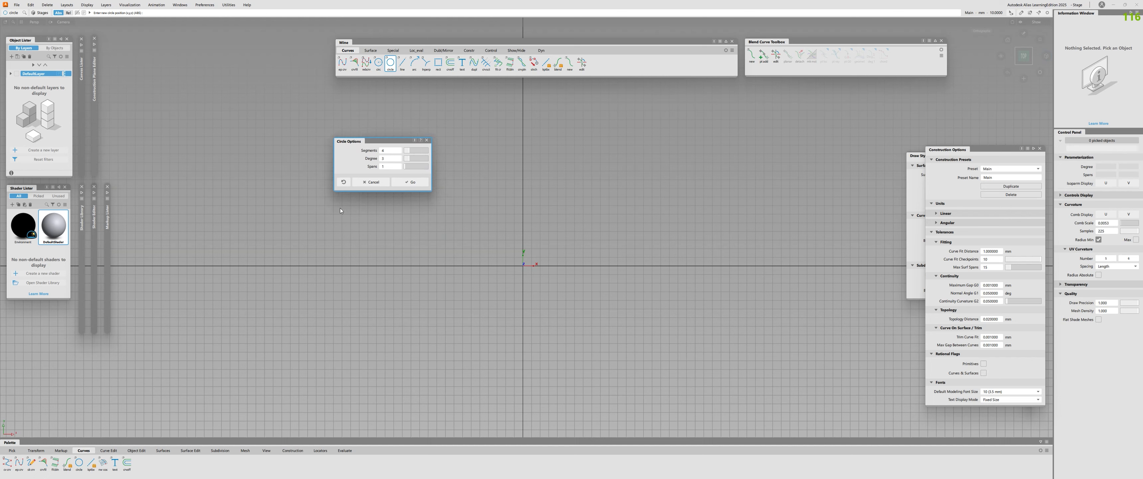
{"action": "left_click", "coordinate": [371, 181]}
Configure the keypoint circle with 1 segment, degree 5 and 6 spans
{"action": "left_click", "coordinate": [379, 63]}
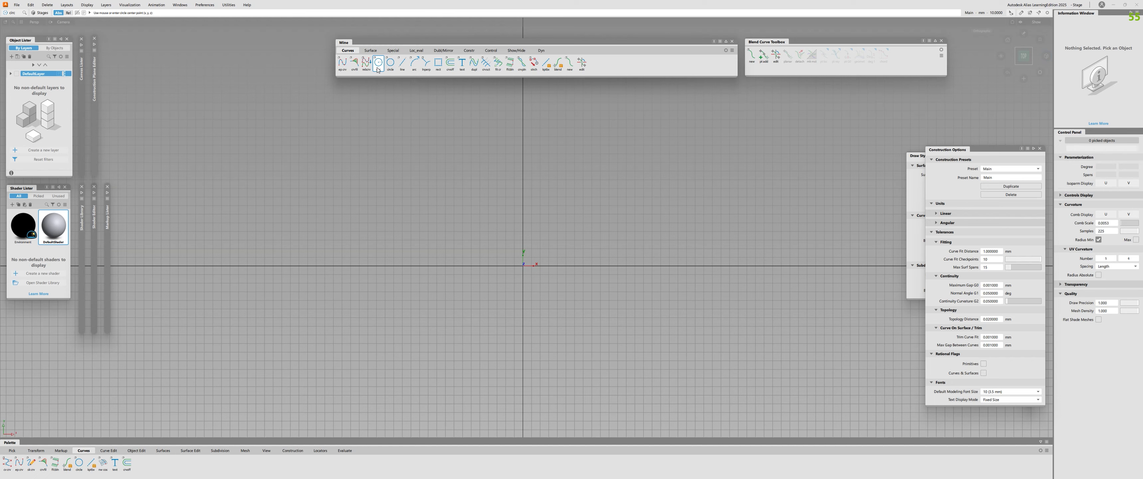
{"action": "double_click", "coordinate": [377, 69]}
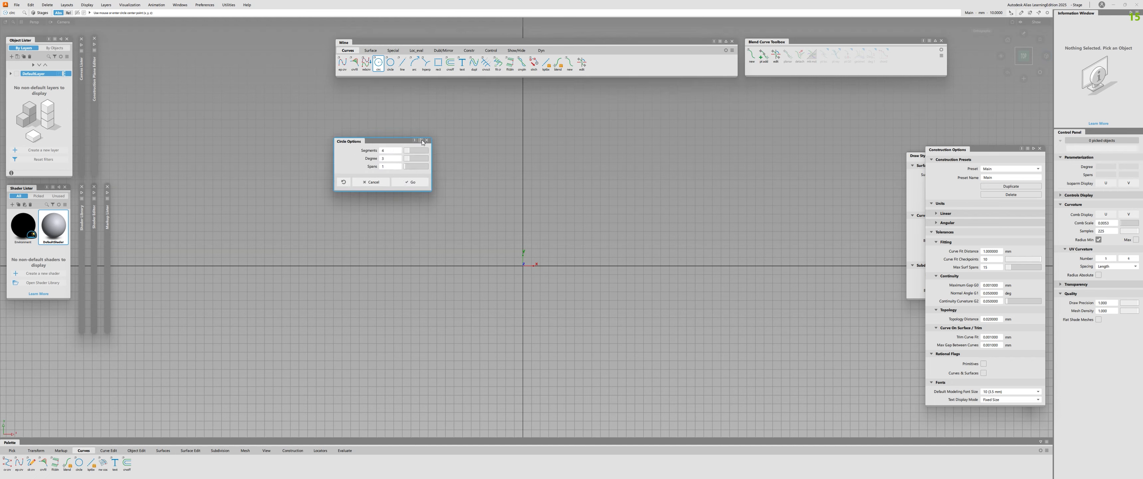
{"action": "left_click_drag", "start_coordinate": [385, 143], "coordinate": [386, 141]}
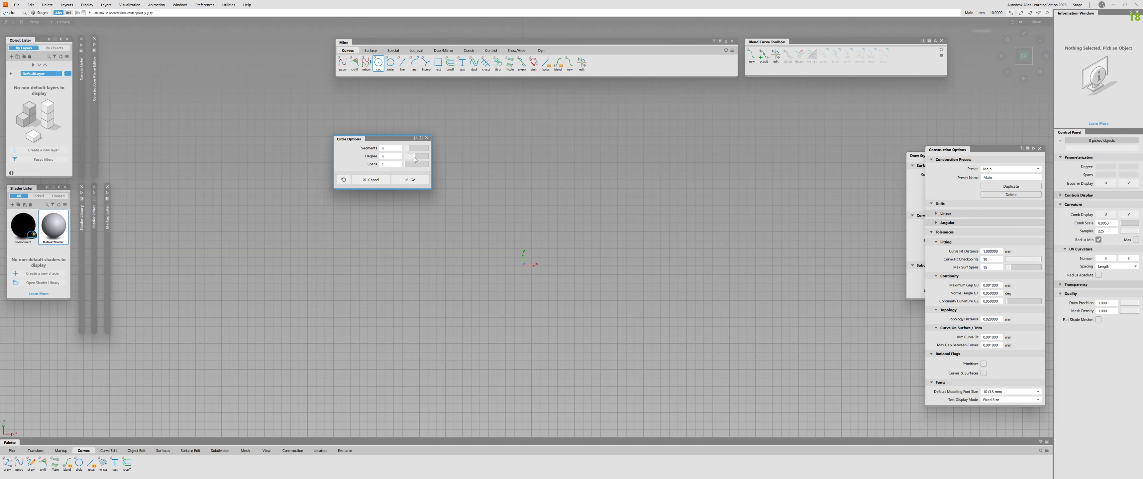
{"action": "mouse_move", "coordinate": [408, 156]}
{"action": "left_mouse_down"}
{"action": "mouse_move", "coordinate": [422, 158]}
{"action": "mouse_move", "coordinate": [413, 167]}
{"action": "left_mouse_up"}
{"action": "left_click", "coordinate": [411, 180]}
Draw a non-rational keypoint circle centred on the origin with a radius of about 120 mm
{"action": "left_click", "coordinate": [523, 265]}
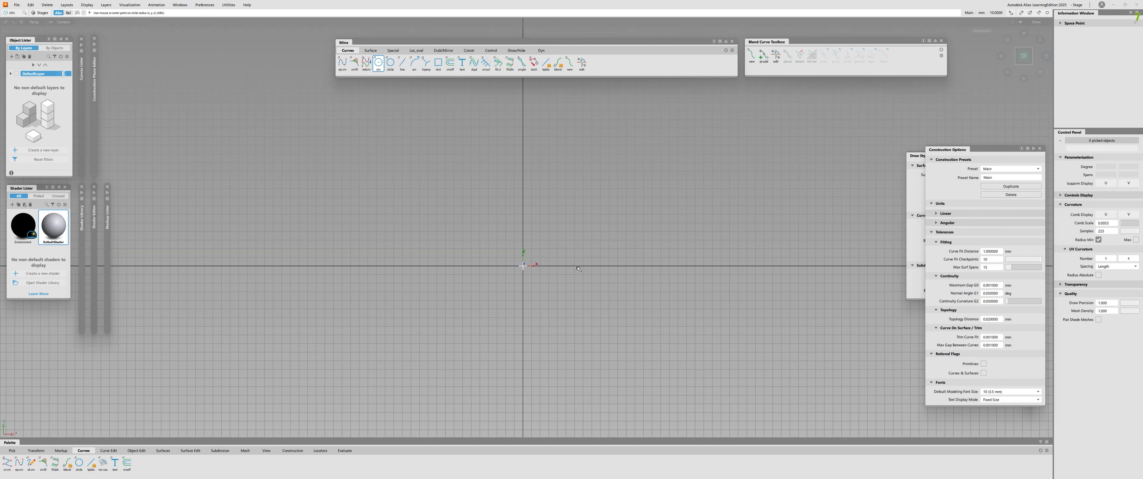
{"action": "mouse_move", "coordinate": [592, 268]}
{"action": "right_mouse_down", "text": "alt+shift"}
{"action": "mouse_move", "coordinate": [639, 268]}
{"action": "mouse_move", "coordinate": [588, 269]}
{"action": "right_mouse_up", "text": "alt+shift"}
{"action": "middle_click_drag", "start_coordinate": [526, 248], "coordinate": [483, 260], "text": "alt+shift"}
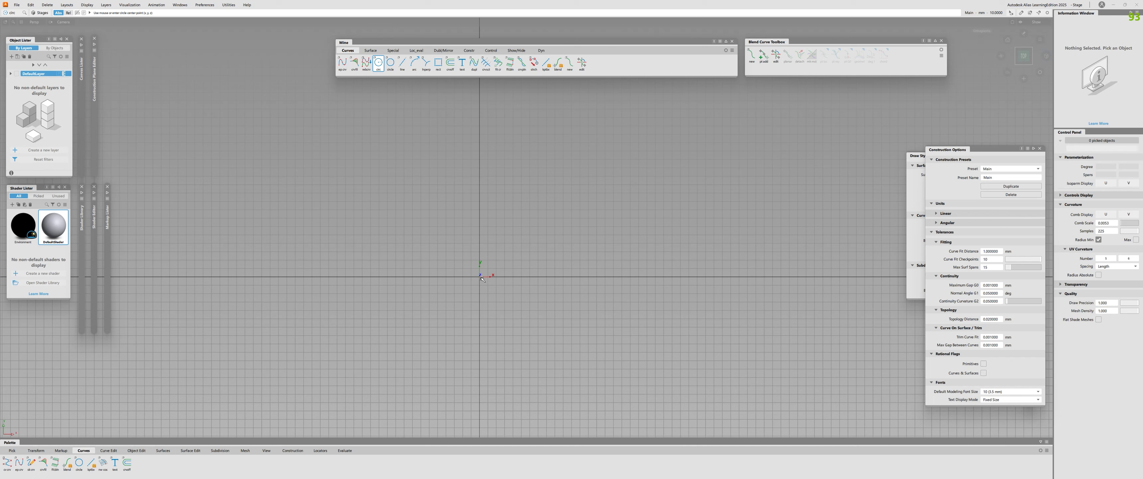
{"action": "left_click", "coordinate": [479, 276]}
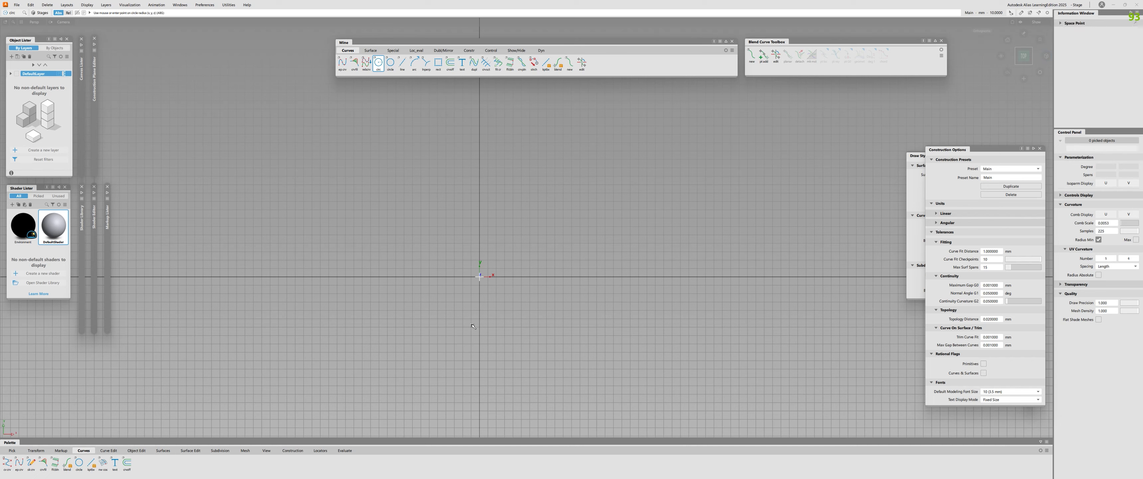
{"action": "left_click", "coordinate": [607, 276]}
{"action": "left_click", "coordinate": [542, 276]}
{"action": "left_click_drag", "start_coordinate": [542, 276], "coordinate": [572, 280]}
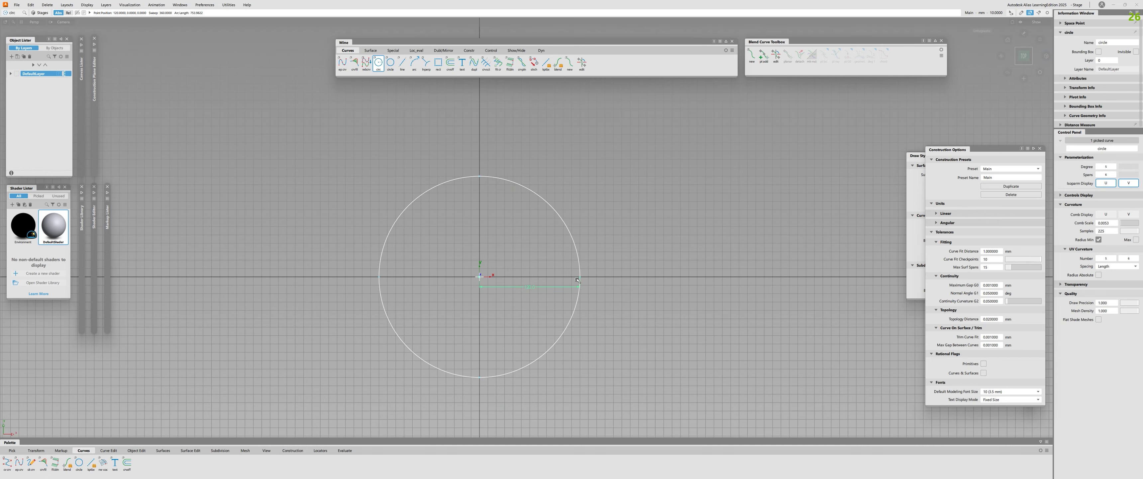
Show the circle's hull and move one of its two coincident end CVs straight up
{"action": "right_click_drag", "start_coordinate": [470, 290], "coordinate": [492, 290], "text": "alt+shift"}
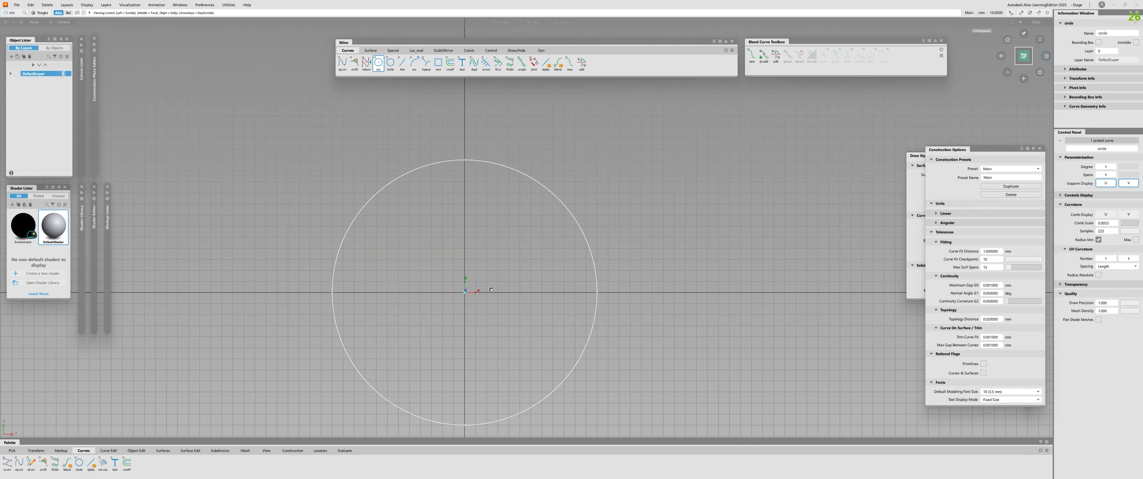
{"action": "left_click_drag", "start_coordinate": [592, 268], "coordinate": [592, 252], "text": "ctrl+shift"}
{"action": "left_click", "coordinate": [594, 263]}
{"action": "left_click_drag", "start_coordinate": [568, 200], "coordinate": [551, 199], "text": "ctrl+shift"}
{"action": "right_click_drag", "start_coordinate": [533, 102], "coordinate": [478, 124], "text": "alt+shift"}
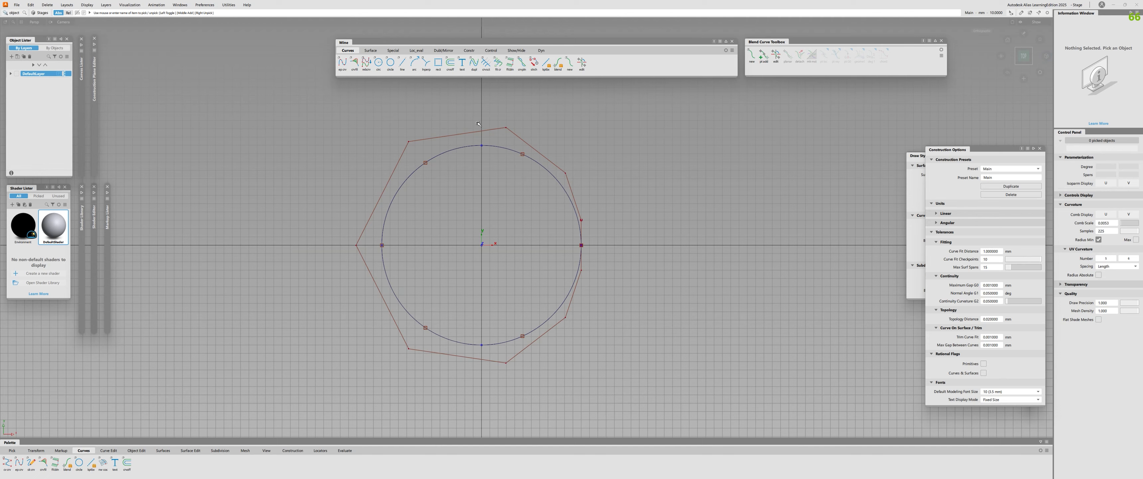
{"action": "key", "text": "F9"}
{"action": "left_click", "coordinate": [596, 252]}
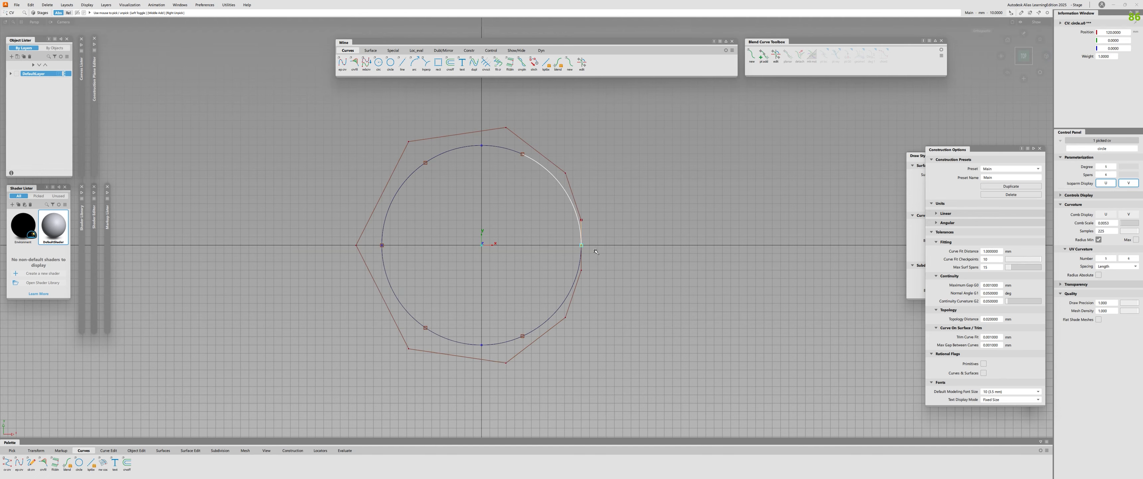
{"action": "key", "text": "w"}
{"action": "left_click_drag", "start_coordinate": [581, 215], "coordinate": [582, 118]}
Move the circle's other coincident end CV straight down to open the curve
{"action": "key", "text": "F9"}
{"action": "left_click", "coordinate": [581, 245]}
{"action": "key", "text": "w"}
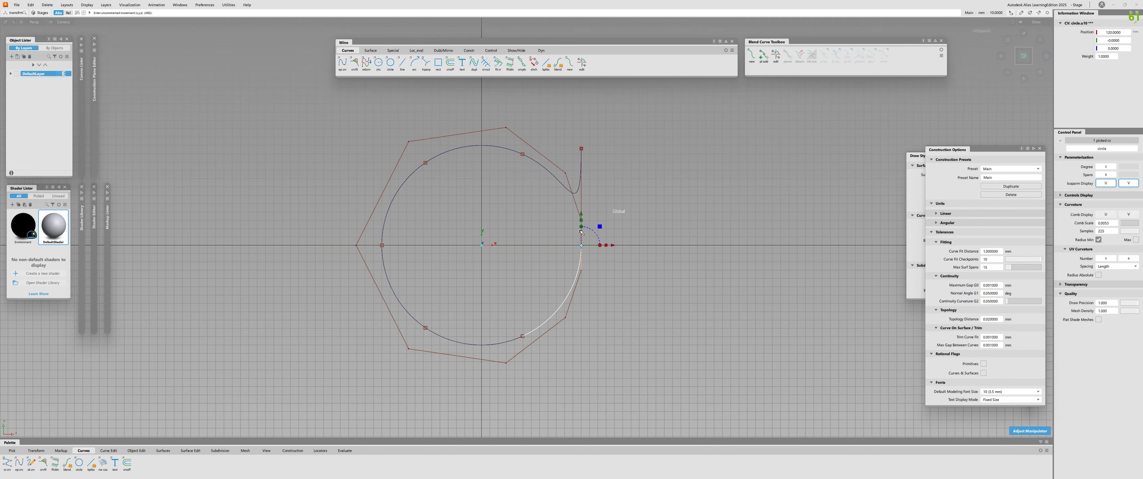
{"action": "left_click_drag", "start_coordinate": [581, 231], "coordinate": [581, 391]}
Pick the opened circle as an object and delete it
{"action": "key", "text": "F9"}
{"action": "scroll", "coordinate": [570, 201], "scroll_direction": "down", "scroll_amount": 1}
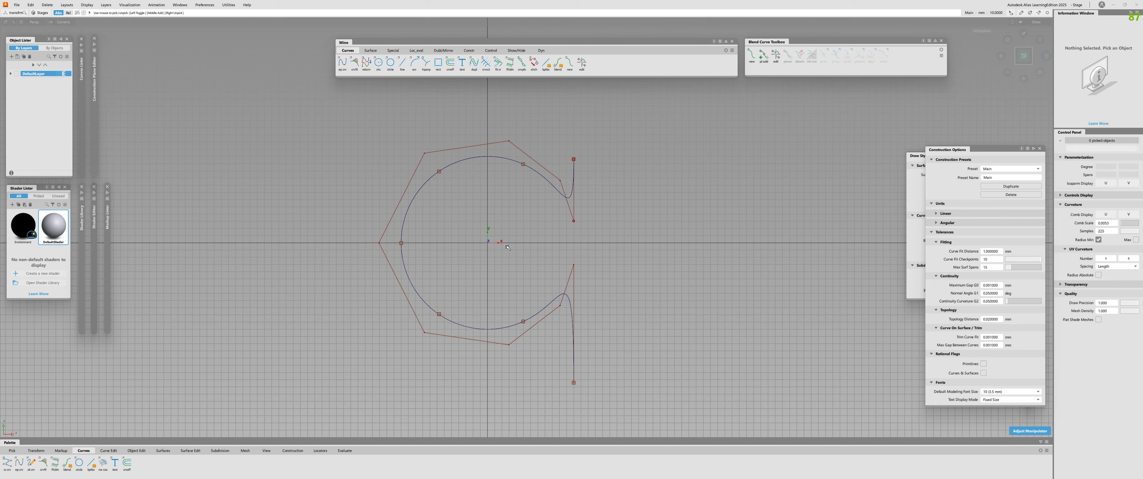
{"action": "key", "text": "F8"}
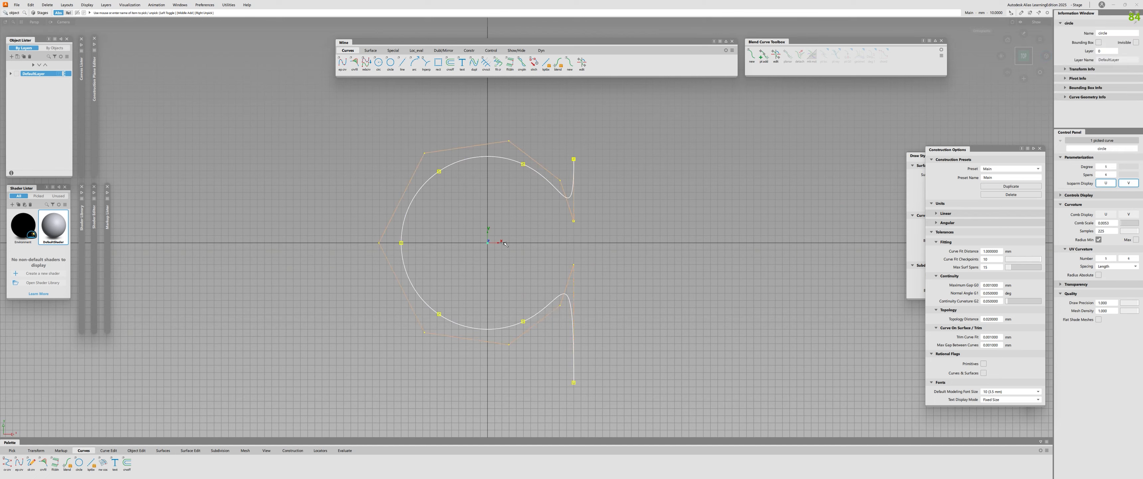
{"action": "key", "text": "Delete"}
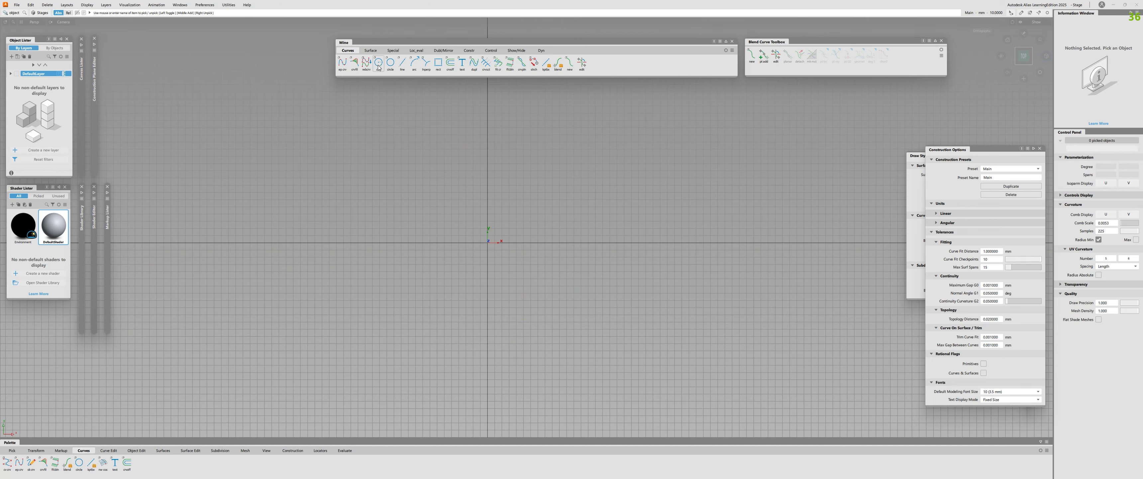
Review the segment, degree and span options of both circle tools
{"action": "double_click", "coordinate": [390, 62]}
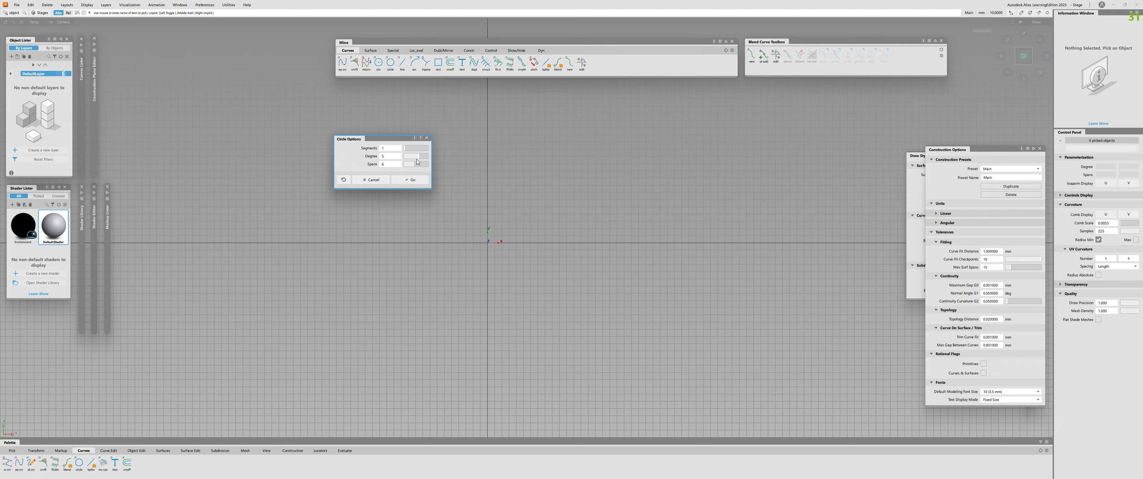
{"action": "left_click_drag", "start_coordinate": [380, 142], "coordinate": [382, 110]}
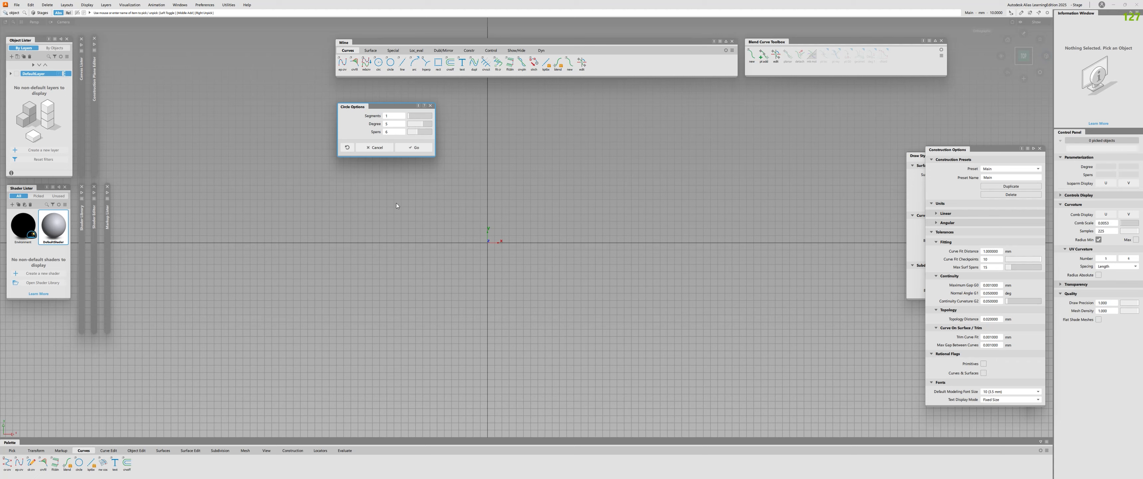
{"action": "left_click", "coordinate": [432, 106]}
{"action": "left_click", "coordinate": [391, 65]}
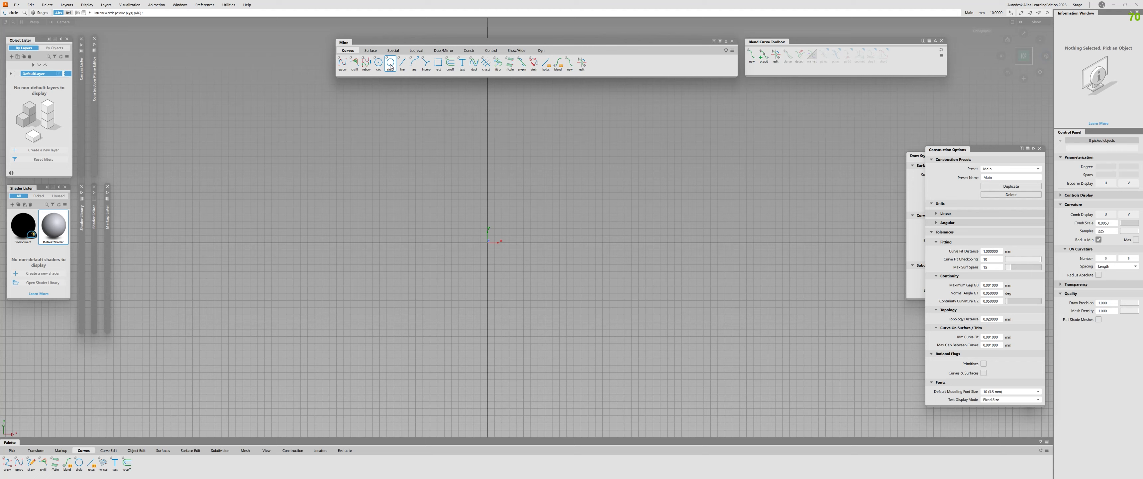
{"action": "double_click", "coordinate": [391, 65]}
{"action": "left_click", "coordinate": [410, 183]}
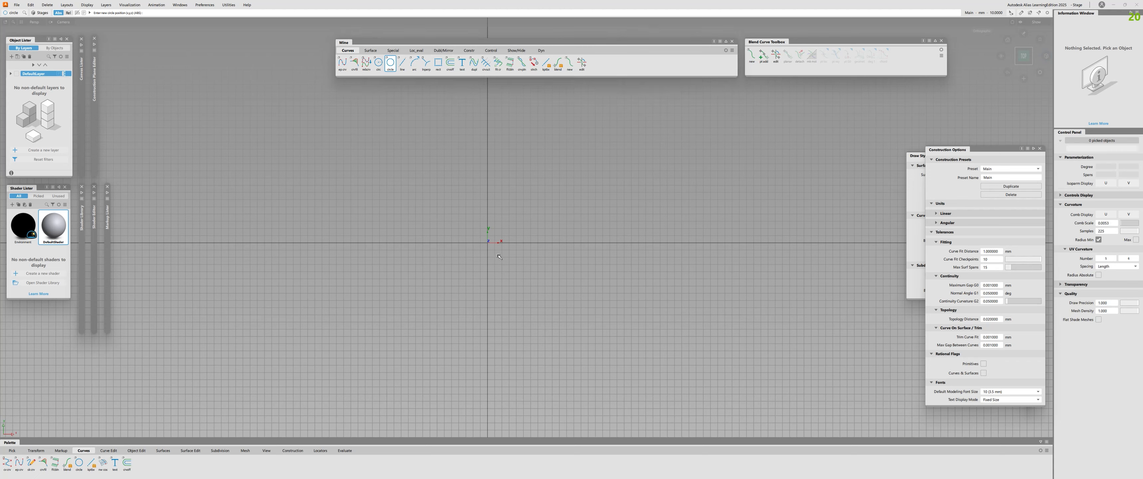
Place a non-rational primitive circle with 4 segments at the origin
{"action": "double_click", "coordinate": [390, 65]}
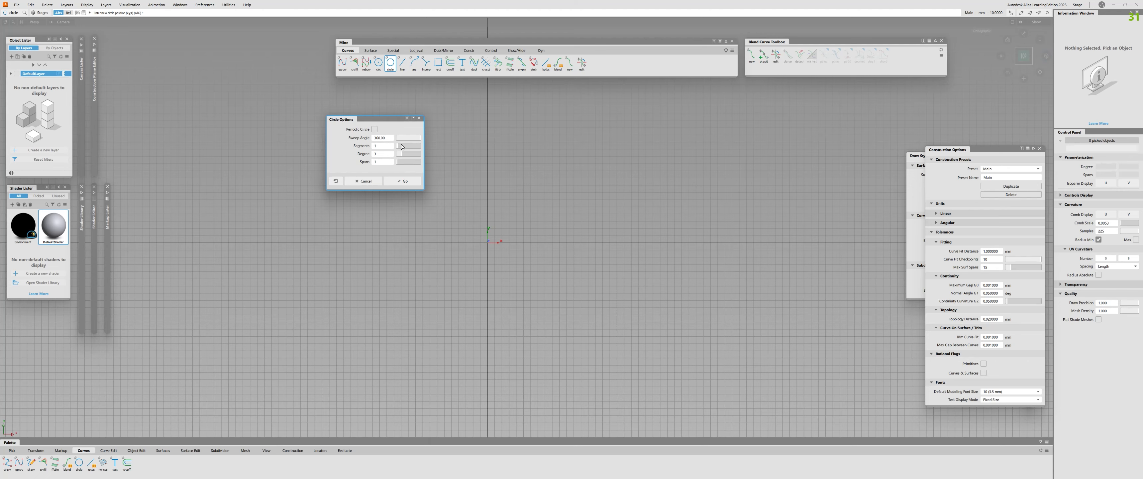
{"action": "left_click_drag", "start_coordinate": [402, 146], "coordinate": [403, 148]}
{"action": "left_click", "coordinate": [403, 181]}
{"action": "left_click", "coordinate": [491, 246]}
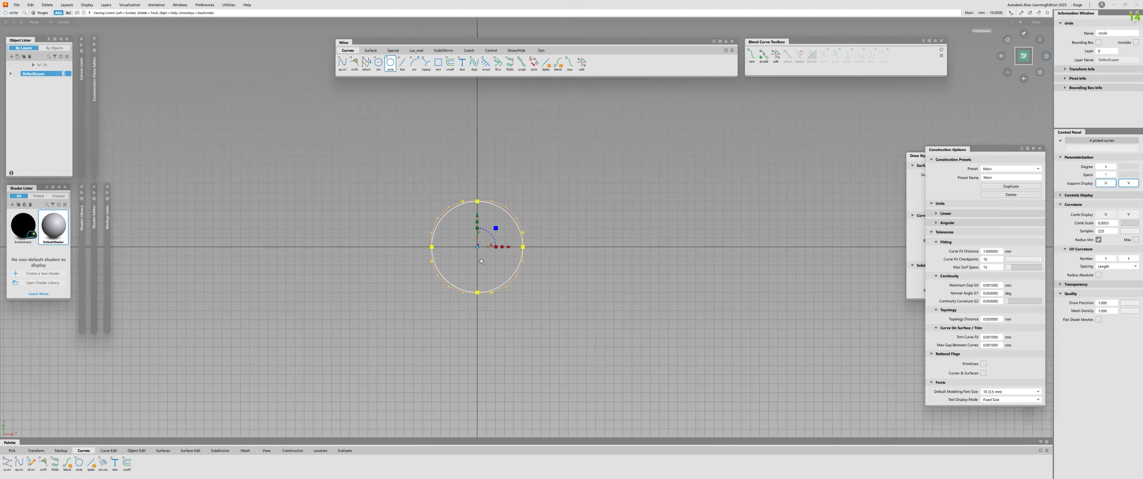
Examine the new circle in perspective and check its transform information
{"action": "left_click_drag", "start_coordinate": [491, 246], "coordinate": [459, 278], "text": "alt+shift"}
{"action": "middle_click_drag", "start_coordinate": [459, 279], "coordinate": [543, 241], "text": "alt+shift"}
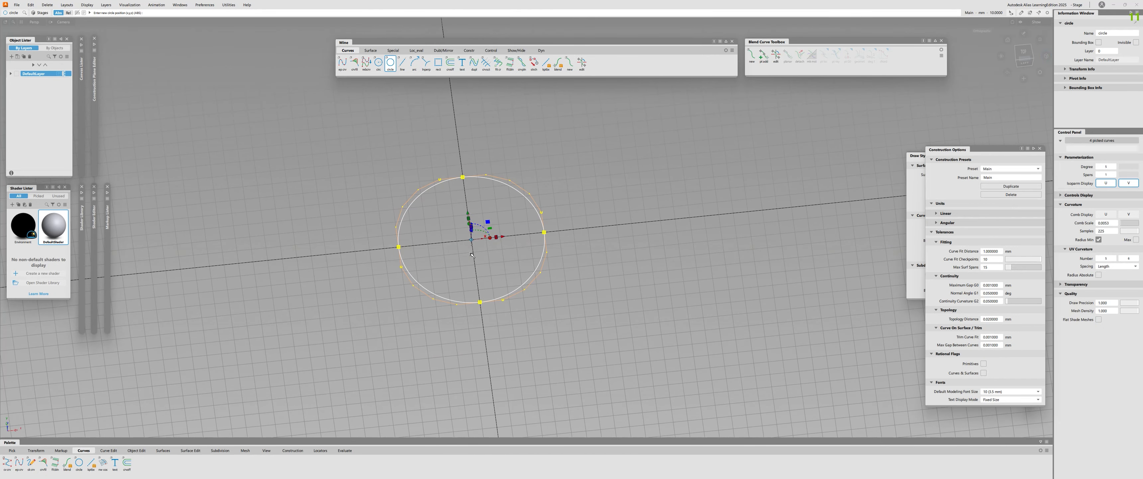
{"action": "right_click_drag", "start_coordinate": [459, 246], "coordinate": [481, 244], "text": "alt+shift"}
{"action": "left_click_drag", "start_coordinate": [481, 244], "coordinate": [477, 238], "text": "alt+shift"}
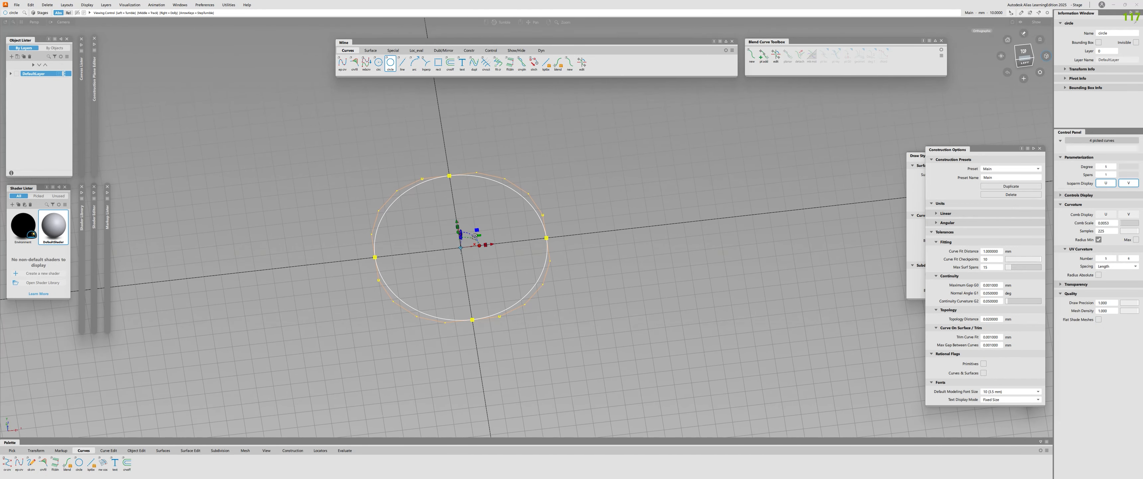
{"action": "left_click", "coordinate": [1065, 69]}
{"action": "scroll", "coordinate": [1068, 70], "scroll_direction": "down", "scroll_amount": 1}
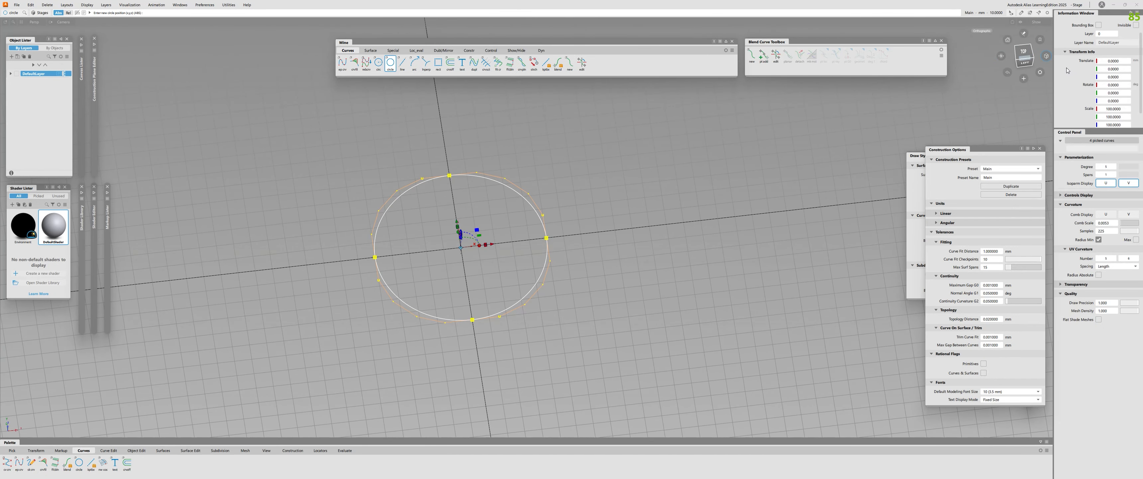
Measure the radius of the four-segment degree-5 circle, clear the measurement and pick the whole circle as an object
{"action": "mouse_move", "coordinate": [489, 231]}
{"action": "left_mouse_down", "text": "ctrl+shift"}
{"action": "mouse_move", "coordinate": [489, 257]}
{"action": "mouse_move", "coordinate": [487, 222]}
{"action": "left_mouse_up", "text": "ctrl+shift"}
{"action": "right_click_drag", "start_coordinate": [487, 222], "coordinate": [482, 342], "text": "ctrl+shift"}
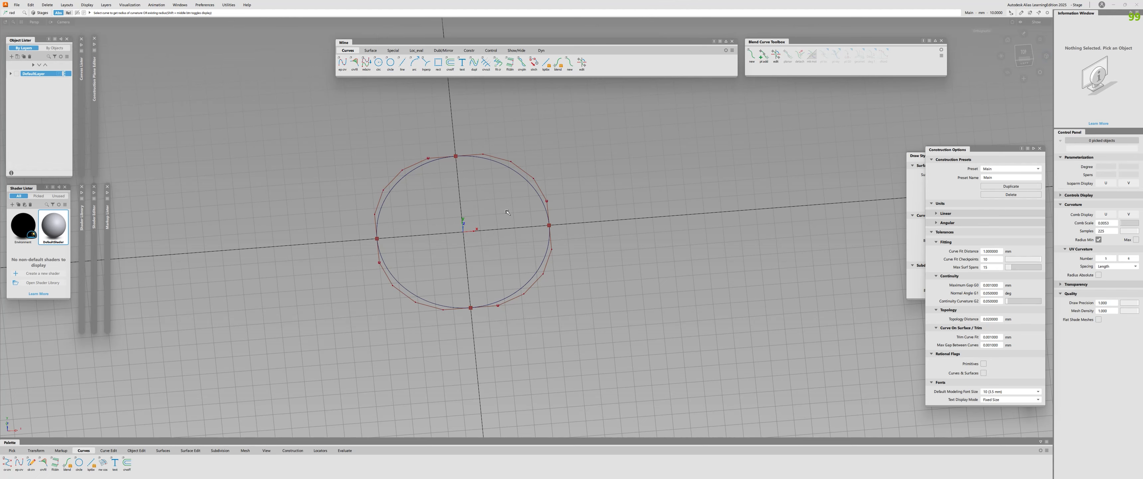
{"action": "left_click_drag", "start_coordinate": [508, 168], "coordinate": [497, 211], "text": "alt+shift"}
{"action": "right_click_drag", "start_coordinate": [497, 211], "coordinate": [517, 211], "text": "alt+shift"}
{"action": "left_click_drag", "start_coordinate": [517, 212], "coordinate": [555, 191], "text": "ctrl+shift"}
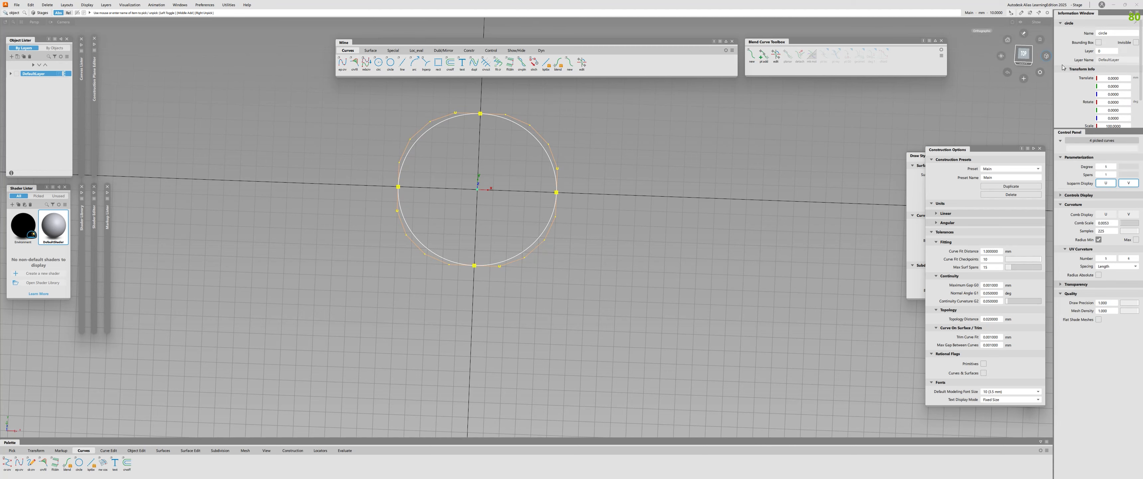
Check the picked circle's translate, rotate and scale values and examine it in perspective
{"action": "scroll", "coordinate": [1074, 80], "scroll_direction": "down", "scroll_amount": 3}
{"action": "scroll", "coordinate": [1074, 81], "scroll_direction": "up", "scroll_amount": 3}
{"action": "key", "text": "w"}
{"action": "scroll", "coordinate": [1114, 98], "scroll_direction": "down", "scroll_amount": 3}
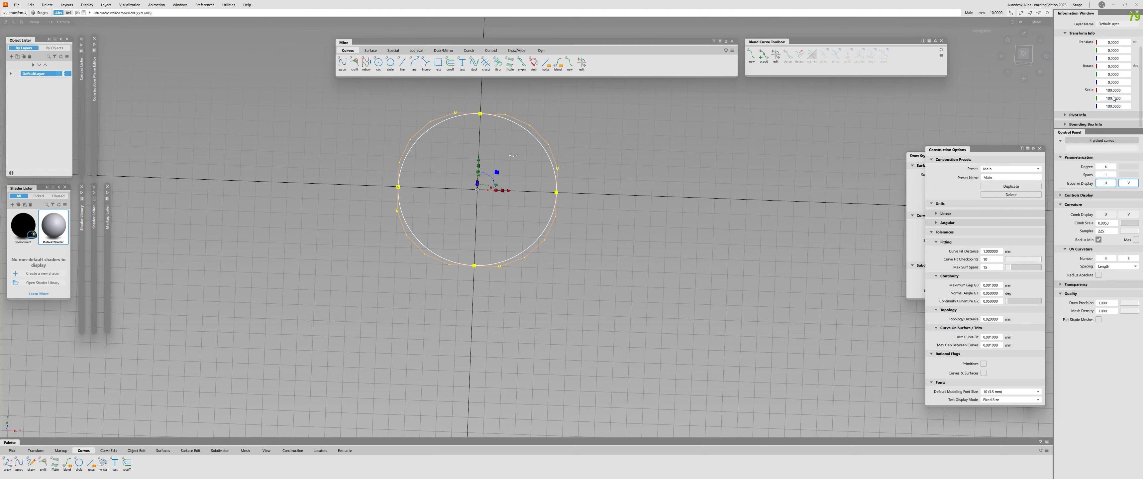
{"action": "right_click_drag", "start_coordinate": [577, 199], "coordinate": [528, 199], "text": "alt+shift"}
{"action": "left_click_drag", "start_coordinate": [528, 200], "coordinate": [566, 202], "text": "alt+shift"}
{"action": "right_click_drag", "start_coordinate": [484, 204], "coordinate": [512, 204], "text": "alt+shift"}
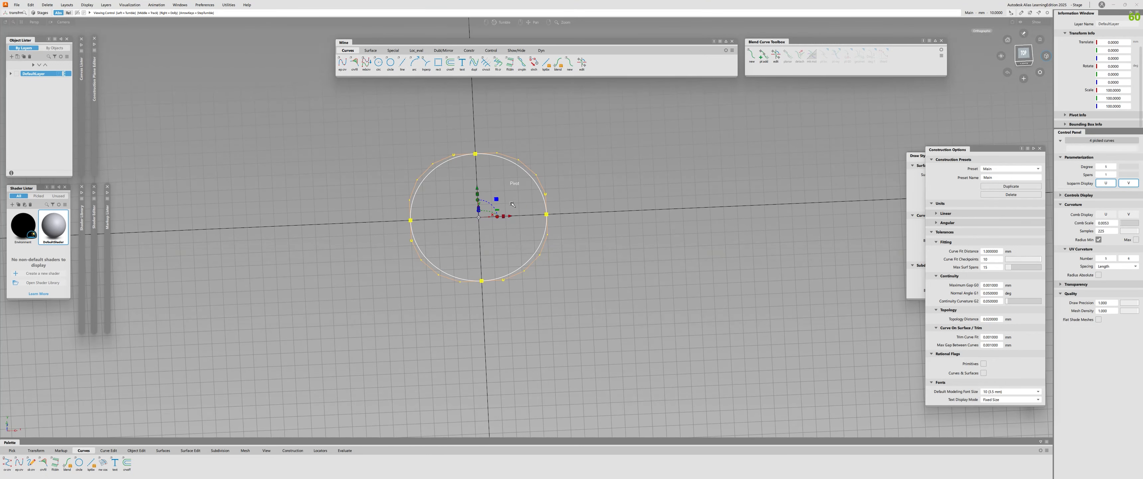
{"action": "left_click_drag", "start_coordinate": [512, 204], "coordinate": [523, 174], "text": "alt+shift"}
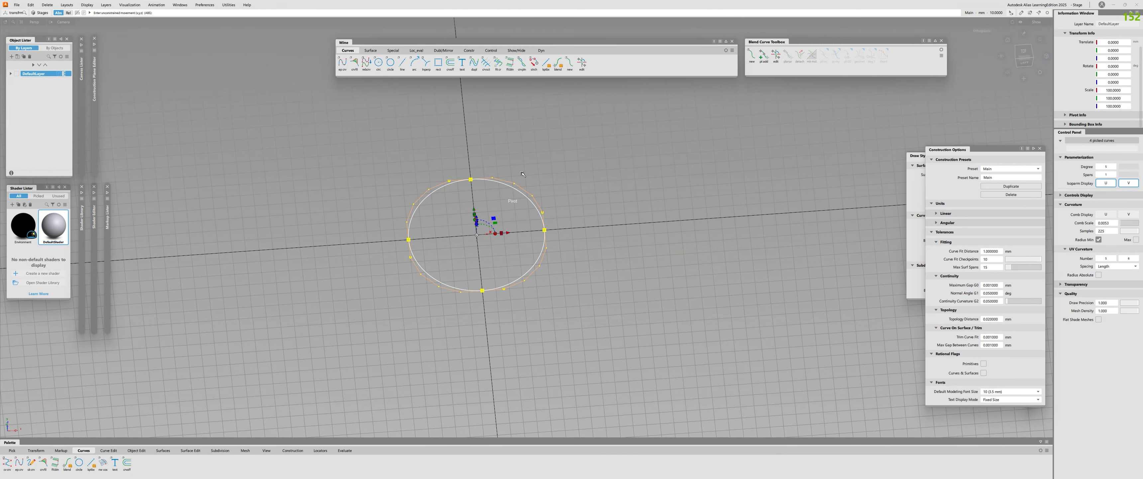
Scale the four-segment circle down freehand, and delete it from the top view
{"action": "mouse_move", "coordinate": [485, 240]}
{"action": "left_mouse_down"}
{"action": "mouse_move", "coordinate": [453, 242]}
{"action": "mouse_move", "coordinate": [466, 242]}
{"action": "left_mouse_up"}
{"action": "left_click", "coordinate": [1023, 53]}
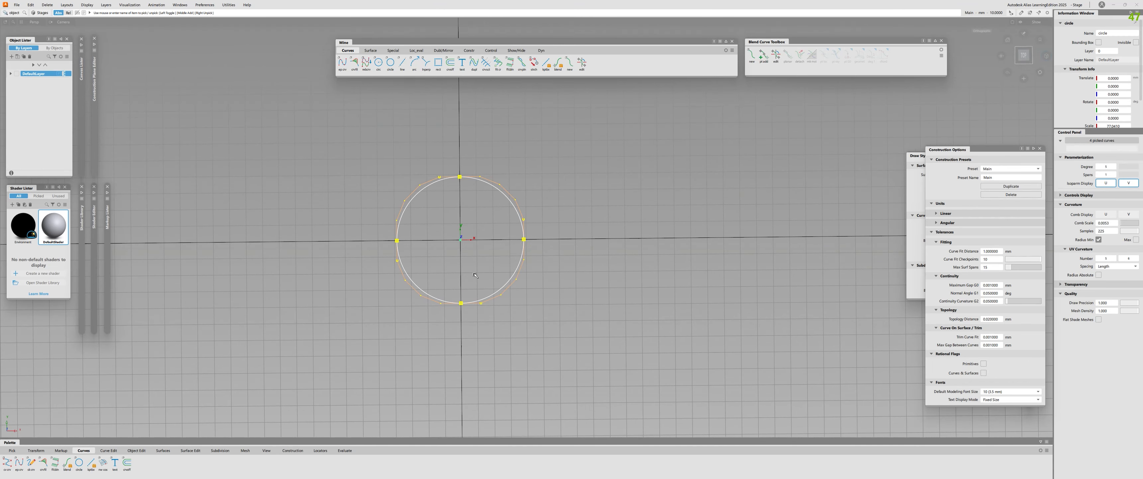
{"action": "left_click", "coordinate": [547, 222]}
{"action": "left_click", "coordinate": [517, 204]}
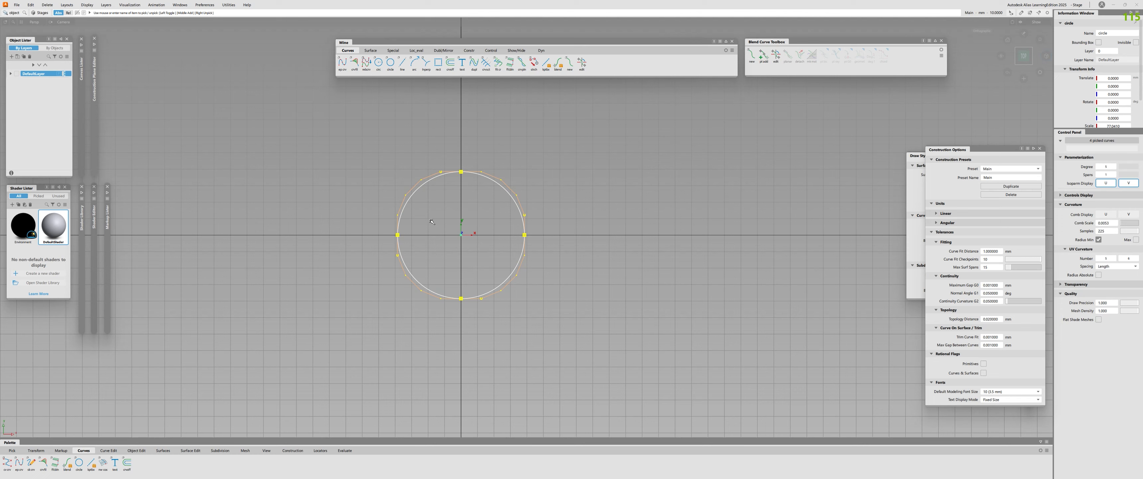
{"action": "key", "text": "Delete"}
Draw a single-segment circle of about 70 mm radius at the origin and pick it to show its arc attributes
{"action": "double_click", "coordinate": [379, 62]}
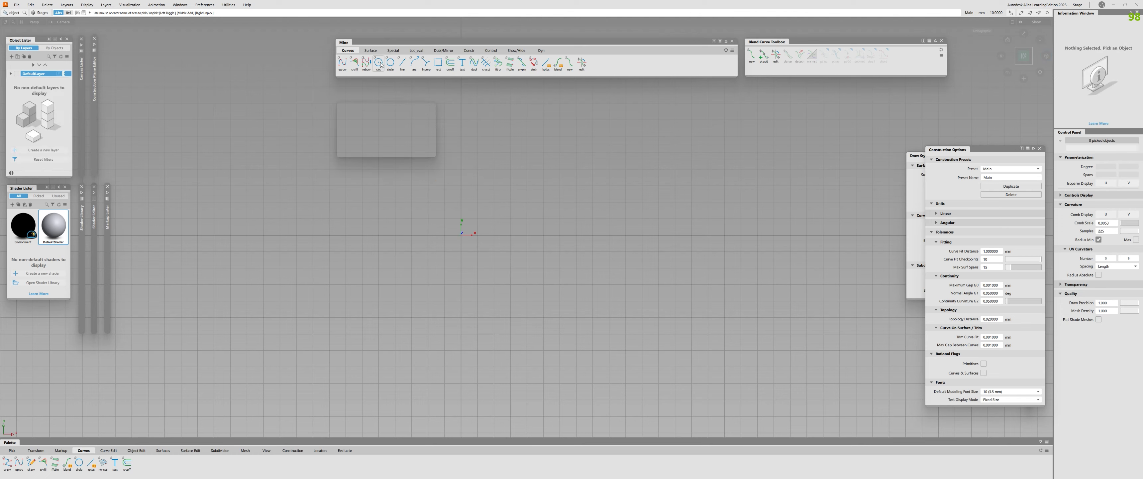
{"action": "left_click", "coordinate": [415, 147]}
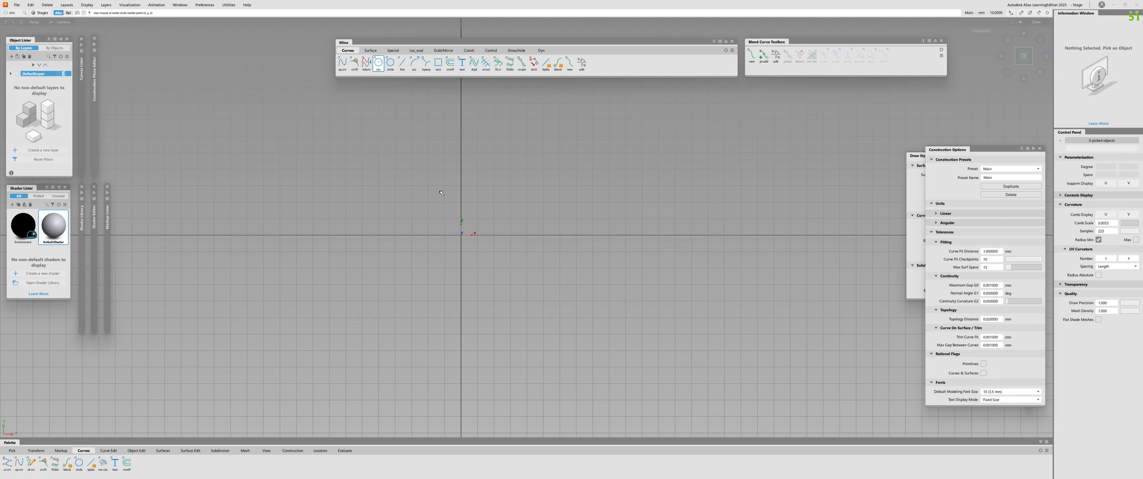
{"action": "left_click", "coordinate": [461, 236]}
{"action": "left_click", "coordinate": [576, 236]}
{"action": "right_click_drag", "start_coordinate": [549, 258], "coordinate": [554, 244], "text": "alt+shift"}
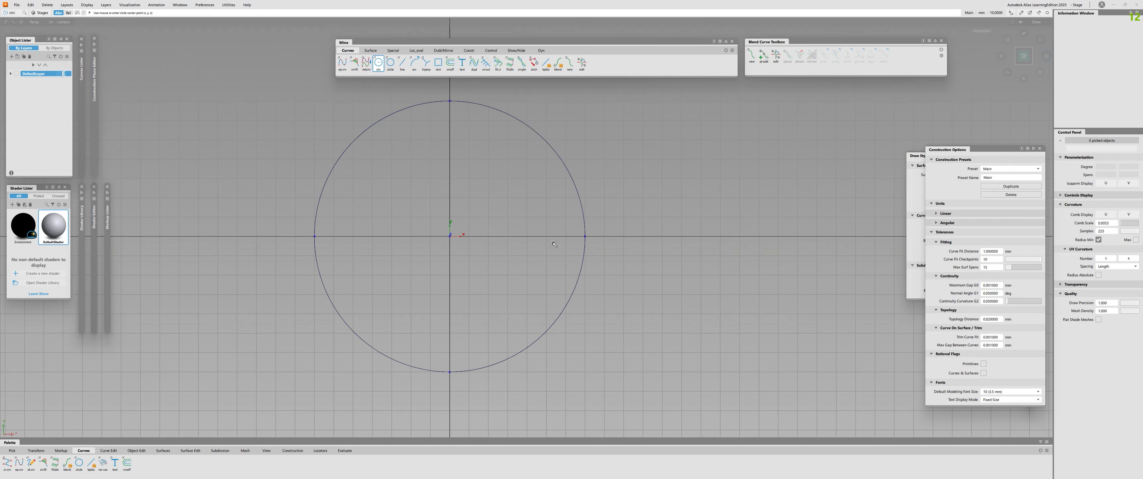
{"action": "left_click_drag", "start_coordinate": [554, 243], "coordinate": [555, 218], "text": "ctrl+shift"}
{"action": "left_click", "coordinate": [583, 213]}
{"action": "left_click", "coordinate": [1078, 69]}
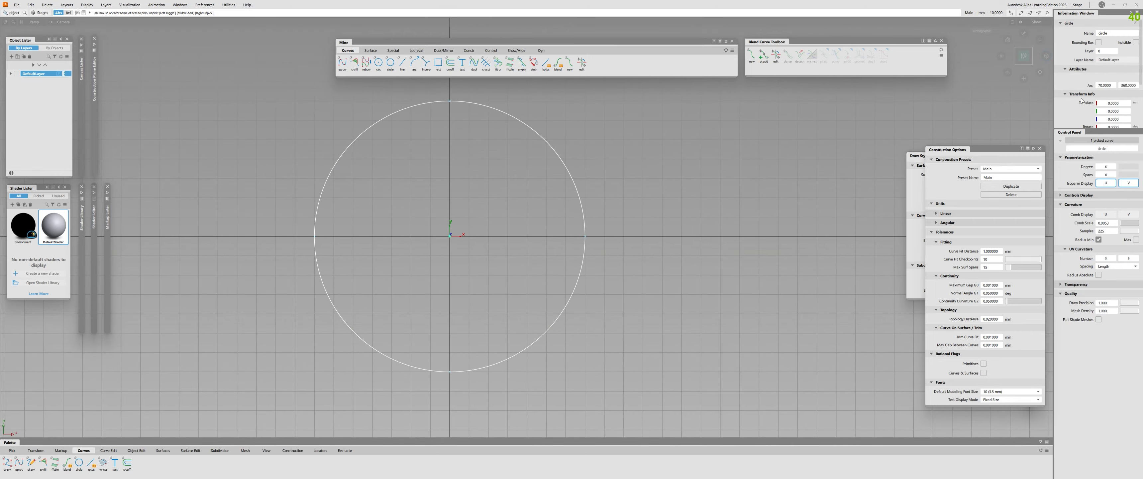
Display the single-segment circle's CVs and hull, and set its arc radius to 40
{"action": "right_click_drag", "start_coordinate": [716, 166], "coordinate": [567, 171], "text": "alt+shift"}
{"action": "left_click", "coordinate": [567, 170]}
{"action": "left_click", "coordinate": [568, 171]}
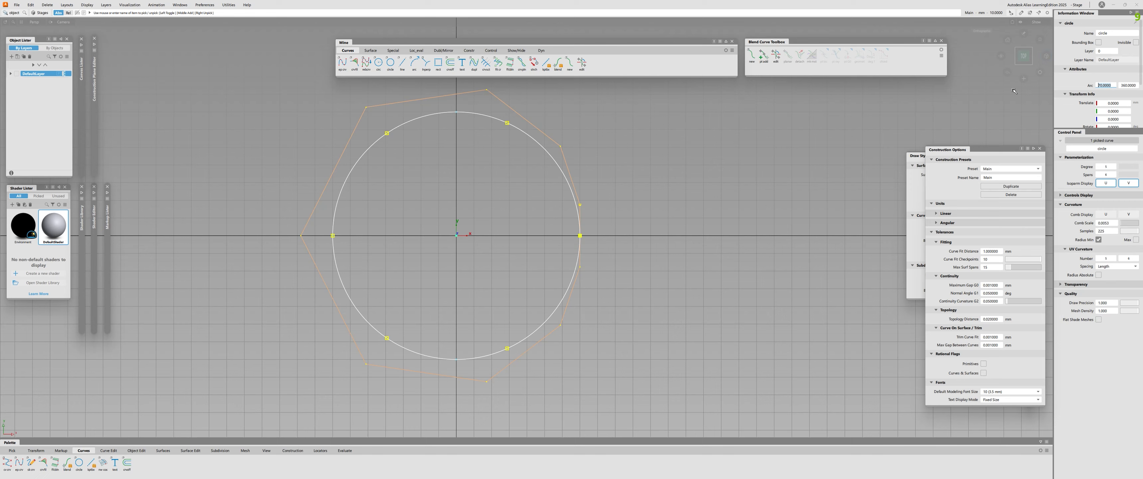
{"action": "type", "text": "40"}
{"action": "key", "text": "Return"}
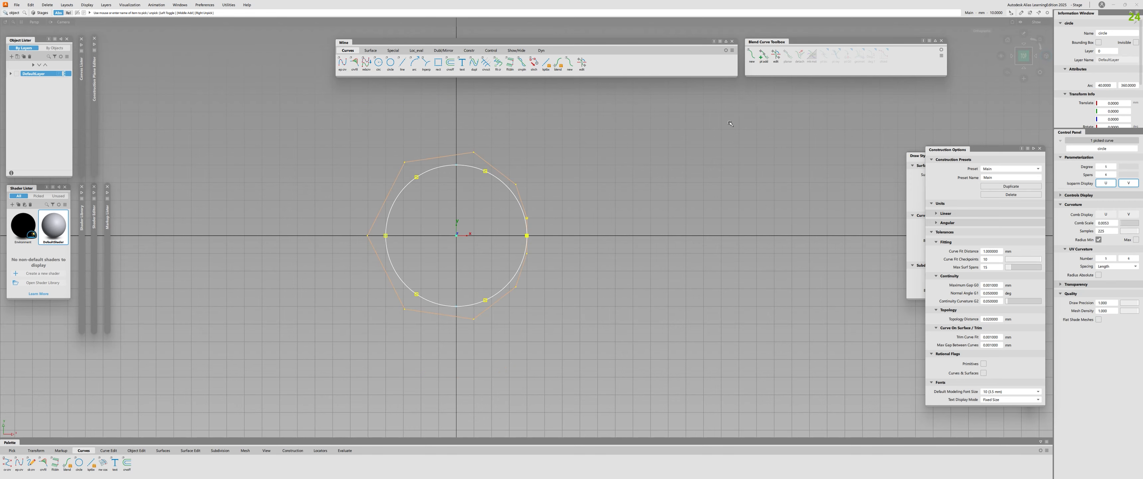
Deselect the resized single-segment circle and measure its radius at several points around the curve
{"action": "left_click", "coordinate": [1024, 56]}
{"action": "right_click_drag", "start_coordinate": [418, 249], "coordinate": [386, 248], "text": "alt+shift"}
{"action": "middle_click_drag", "start_coordinate": [386, 249], "coordinate": [398, 247], "text": "alt+shift"}
{"action": "left_click", "coordinate": [593, 176]}
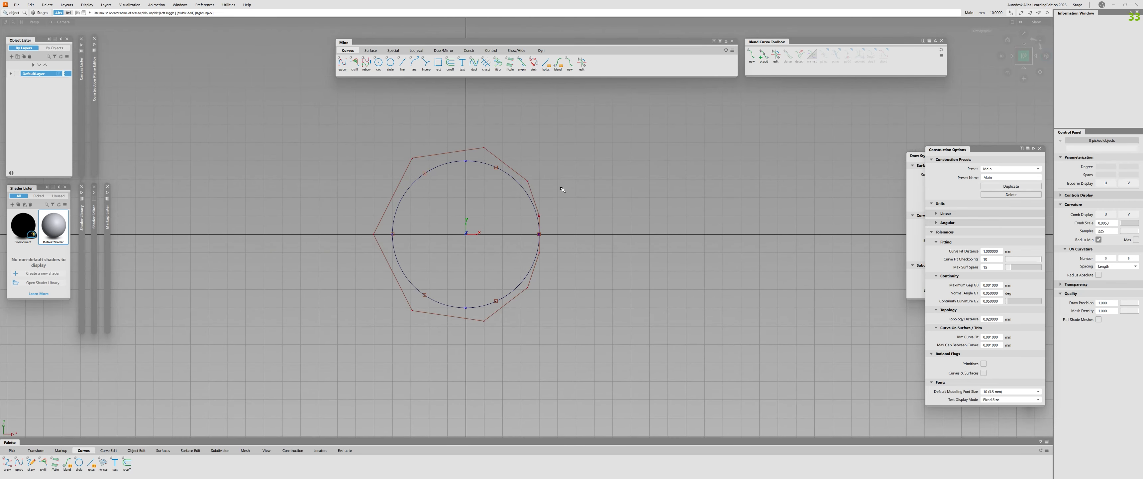
{"action": "left_click_drag", "start_coordinate": [593, 177], "coordinate": [605, 208]}
{"action": "middle_click_drag", "start_coordinate": [617, 166], "coordinate": [615, 266], "text": "ctrl+shift"}
{"action": "left_click", "coordinate": [509, 176]}
{"action": "left_click_drag", "start_coordinate": [509, 177], "coordinate": [542, 174]}
{"action": "right_click_drag", "start_coordinate": [421, 197], "coordinate": [449, 199], "text": "alt+shift"}
{"action": "left_click_drag", "start_coordinate": [449, 198], "coordinate": [449, 182], "text": "ctrl+shift"}
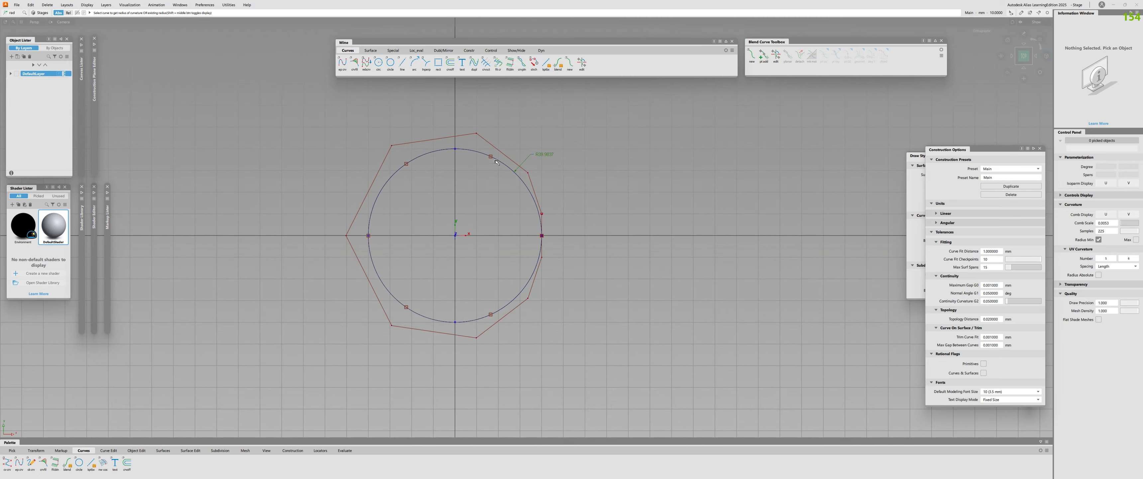
Delete the single-segment circle and set the circle tool to 4 segments and degree 6
{"action": "left_click_drag", "start_coordinate": [377, 168], "coordinate": [449, 198]}
{"action": "key", "text": "Delete"}
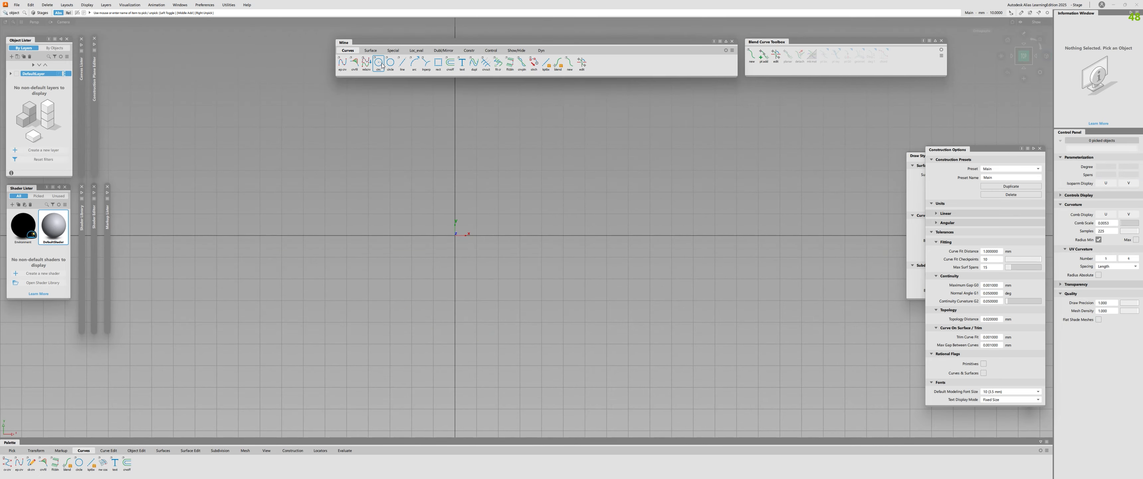
{"action": "double_click", "coordinate": [390, 62]}
{"action": "left_click", "coordinate": [418, 116]}
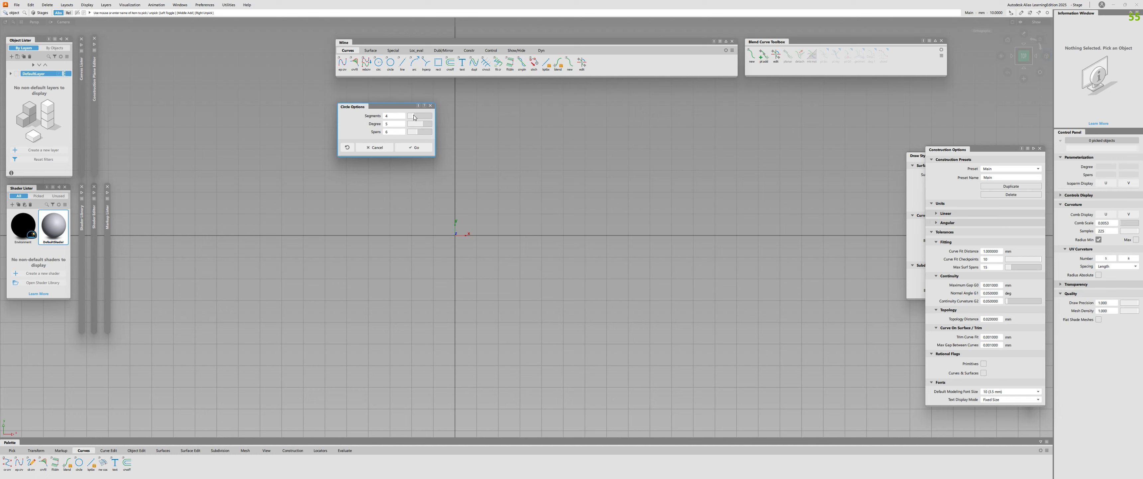
{"action": "left_click", "coordinate": [420, 133]}
{"action": "left_click_drag", "start_coordinate": [425, 125], "coordinate": [428, 126]}
{"action": "left_click", "coordinate": [414, 148]}
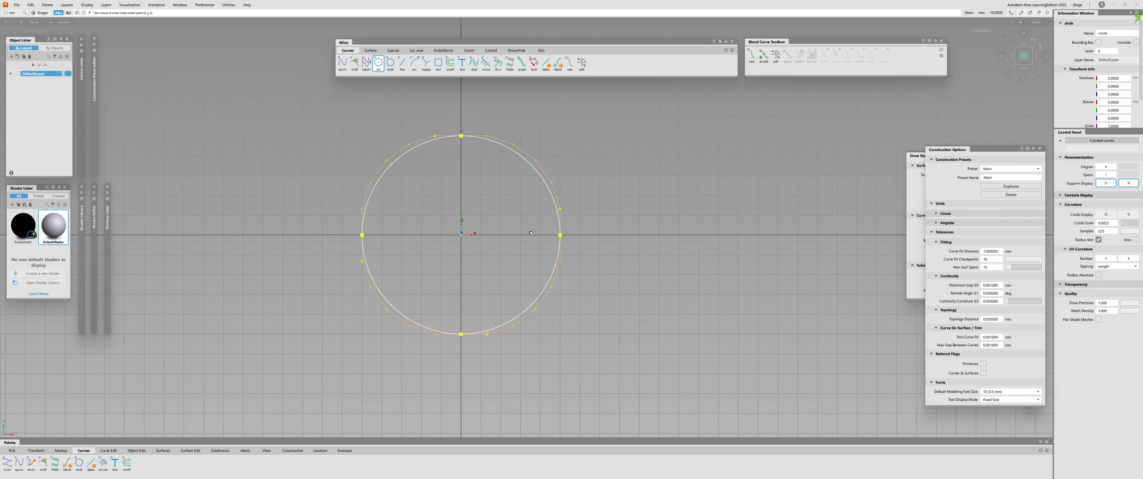
Measure the radius along the upper-right arc of the degree-6 circle, remove the measurement and examine the hulls
{"action": "left_click_drag", "start_coordinate": [495, 187], "coordinate": [493, 296], "text": "ctrl+shift"}
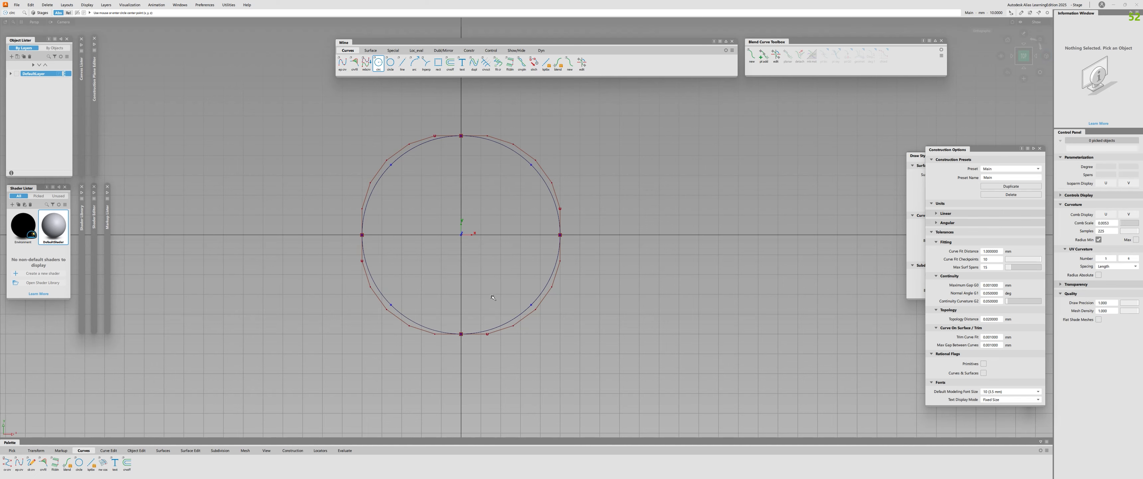
{"action": "left_click", "coordinate": [539, 172]}
{"action": "left_click_drag", "start_coordinate": [539, 172], "coordinate": [548, 190]}
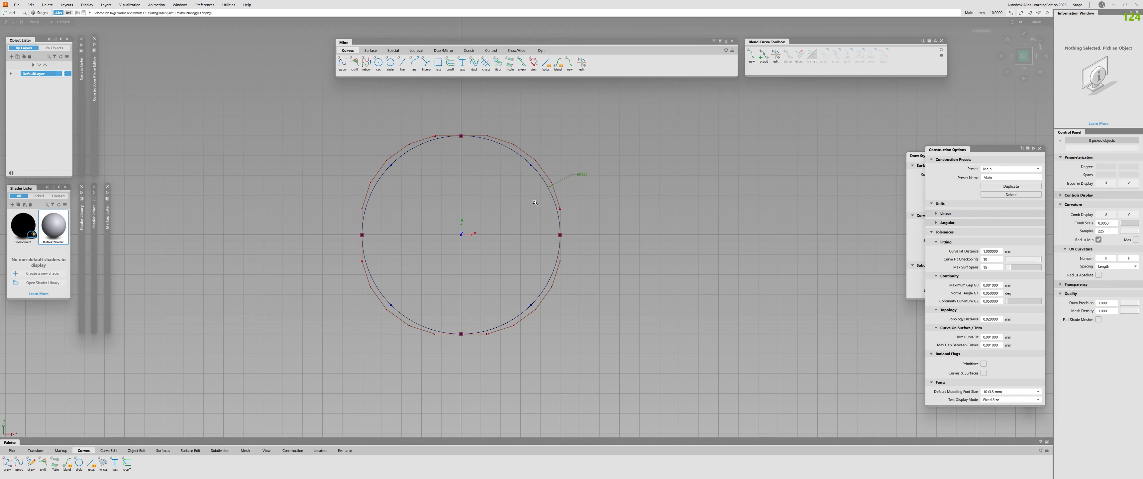
{"action": "key", "text": "ctrl+z"}
{"action": "right_click_drag", "start_coordinate": [377, 119], "coordinate": [344, 118], "text": "alt+shift"}
{"action": "middle_click_drag", "start_coordinate": [344, 117], "coordinate": [348, 110], "text": "alt+shift"}
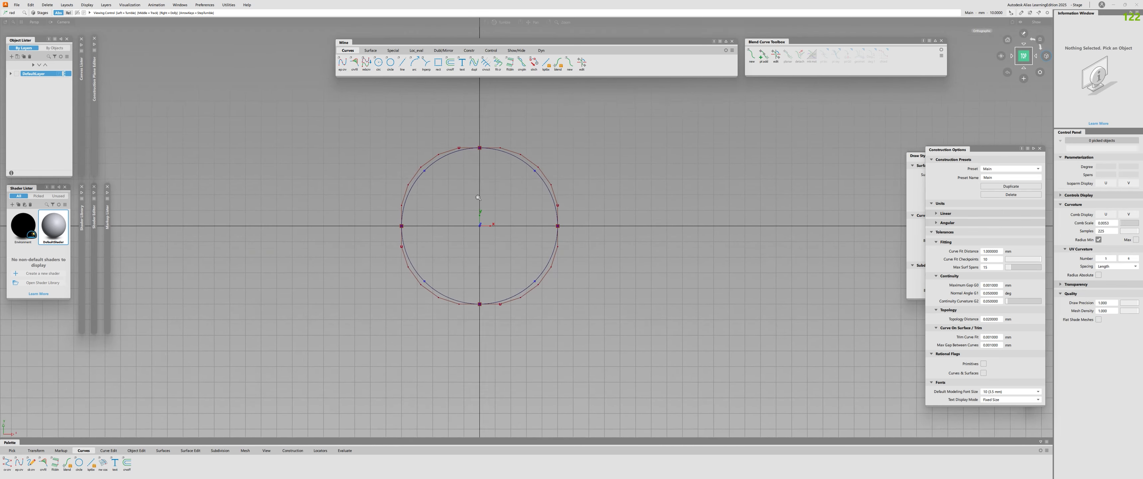
{"action": "right_click_drag", "start_coordinate": [348, 110], "coordinate": [373, 110], "text": "alt+shift"}
{"action": "left_click_drag", "start_coordinate": [535, 195], "coordinate": [535, 171], "text": "ctrl+shift"}
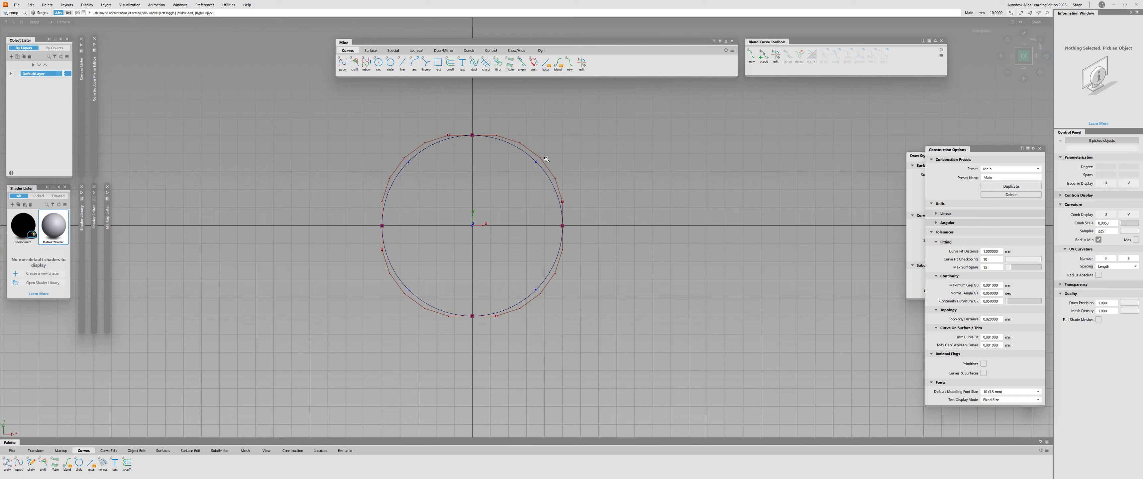
Pick the whole four-segment circle as an object, check its available attributes and deselect it
{"action": "left_click_drag", "start_coordinate": [545, 145], "coordinate": [488, 198]}
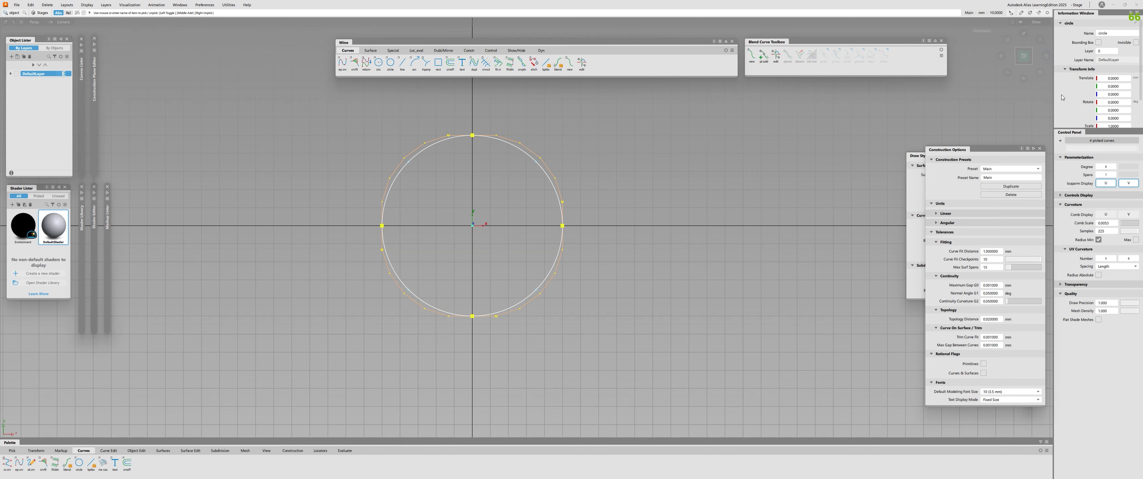
{"action": "right_click_drag", "start_coordinate": [531, 199], "coordinate": [459, 131], "text": "alt+shift"}
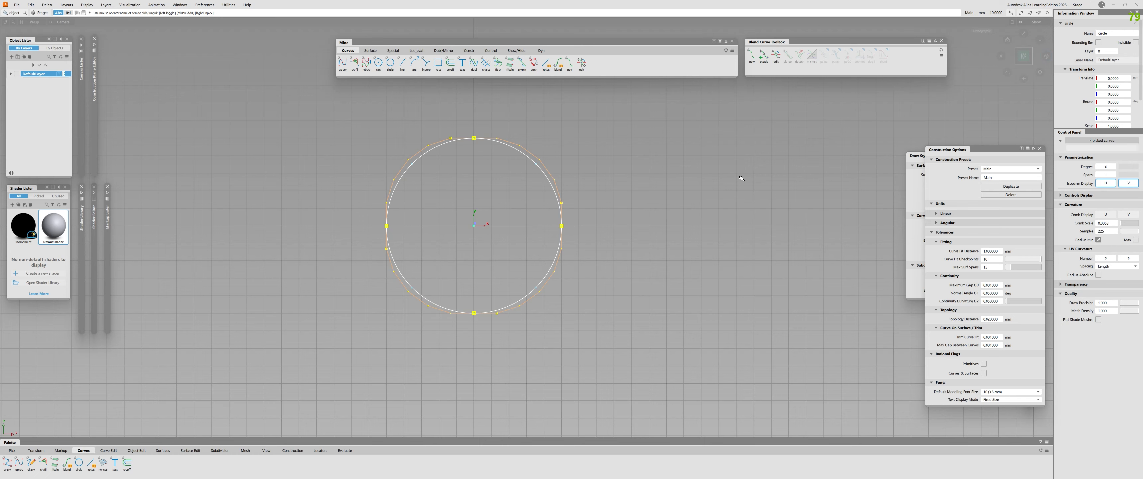
{"action": "left_click", "coordinate": [531, 196]}
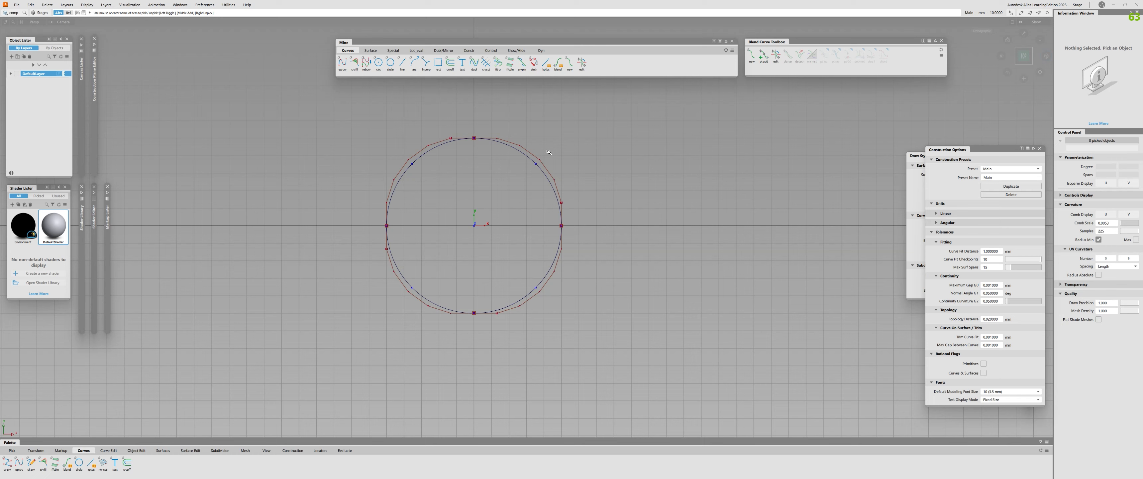
Pick only the upper-right quarter arc as a component and set its arc radius to 10
{"action": "left_click_drag", "start_coordinate": [549, 152], "coordinate": [495, 195]}
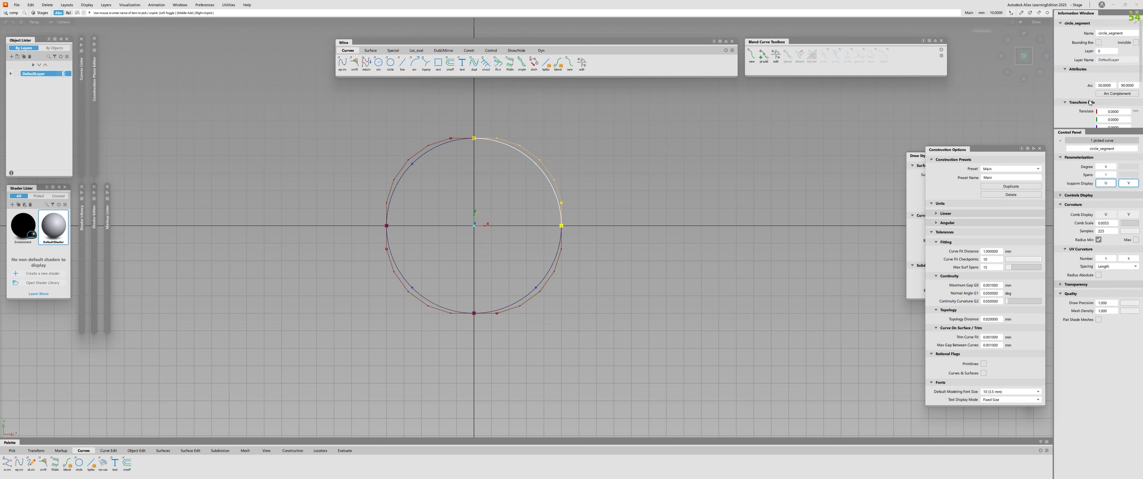
{"action": "left_click", "coordinate": [1105, 85]}
{"action": "type", "text": "10"}
{"action": "key", "text": "Return"}
{"action": "scroll", "coordinate": [387, 209], "scroll_direction": "up", "scroll_amount": 2}
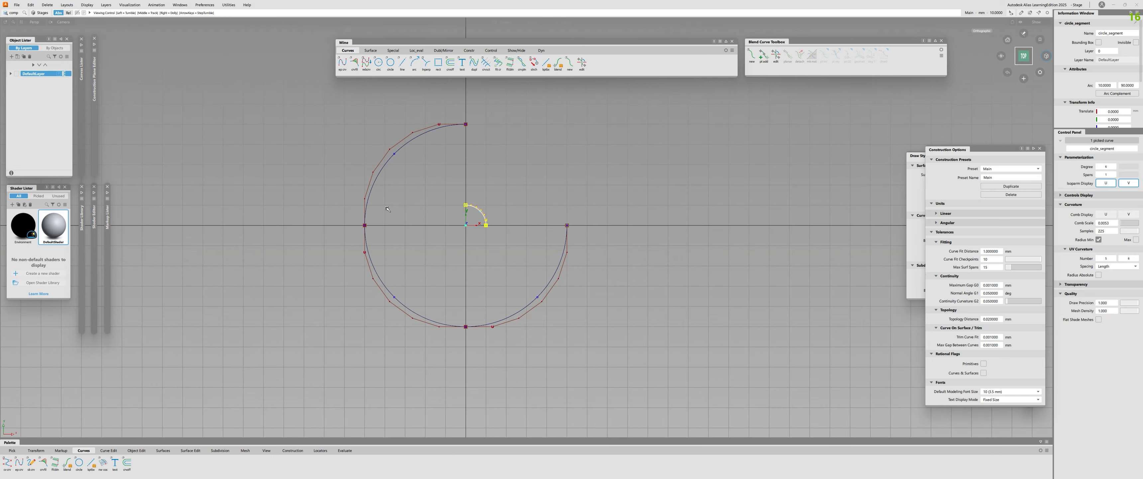
Pick the three remaining large quarter arcs and delete them
{"action": "left_click", "coordinate": [387, 209]}
{"action": "left_click", "coordinate": [371, 189]}
{"action": "left_click", "coordinate": [394, 297]}
{"action": "left_click", "coordinate": [537, 297]}
{"action": "key", "text": "Delete"}
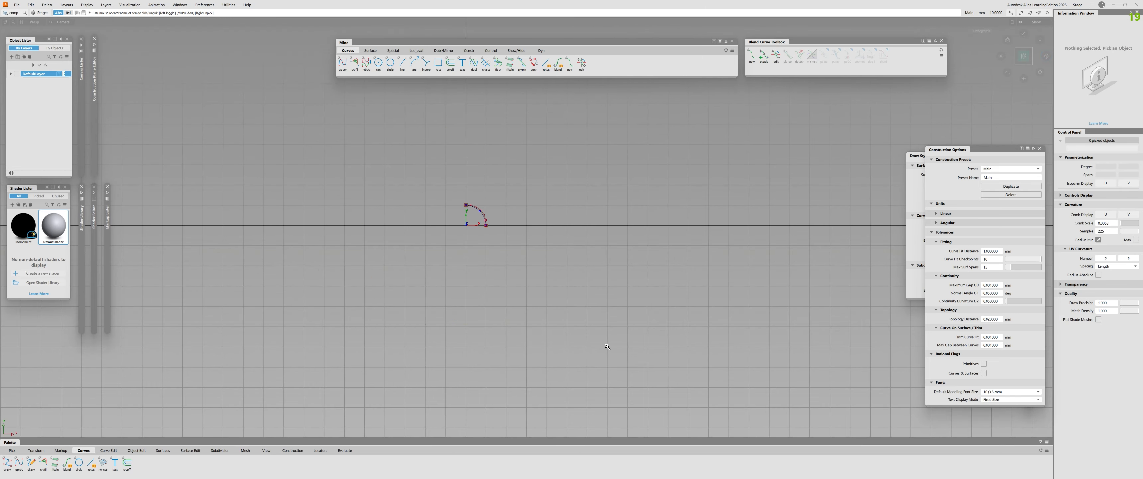
Mirror the small quarter arc across both axes to complete a full circle from four arcs
{"action": "left_click", "coordinate": [483, 217]}
{"action": "middle_click_drag", "start_coordinate": [548, 224], "coordinate": [704, 233], "text": "ctrl+shift"}
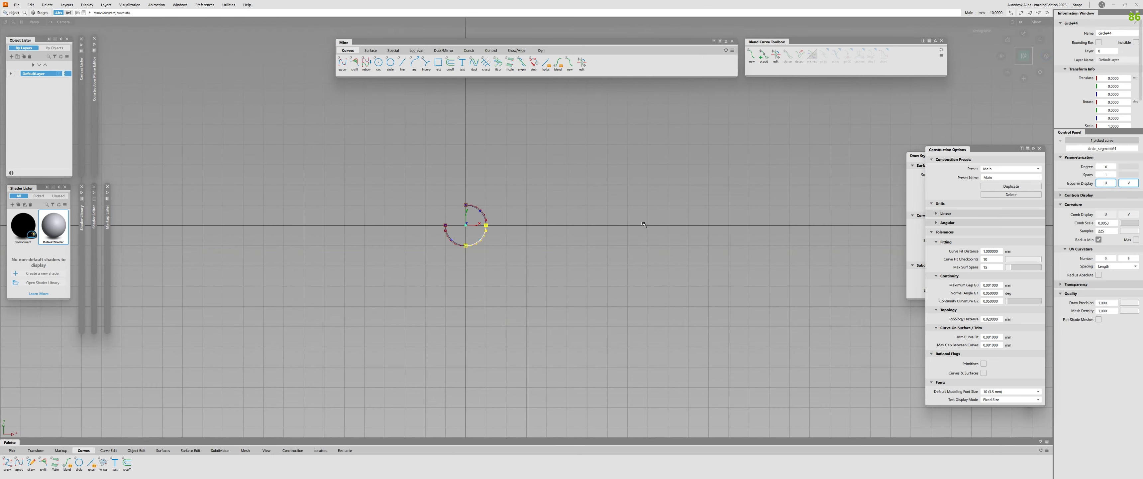
{"action": "middle_click_drag", "start_coordinate": [620, 222], "coordinate": [564, 221], "text": "ctrl+shift"}
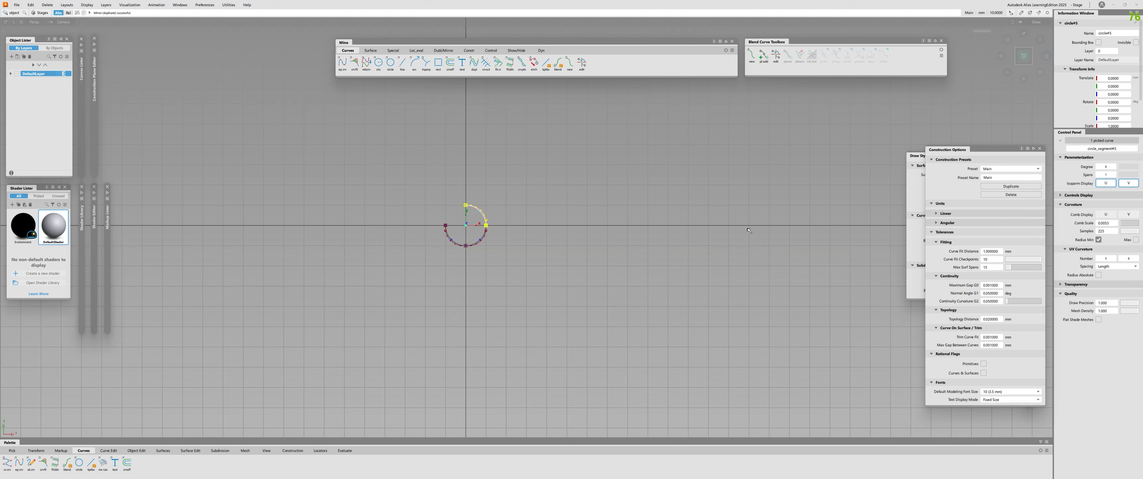
{"action": "left_click", "coordinate": [483, 241]}
{"action": "left_click", "coordinate": [501, 252]}
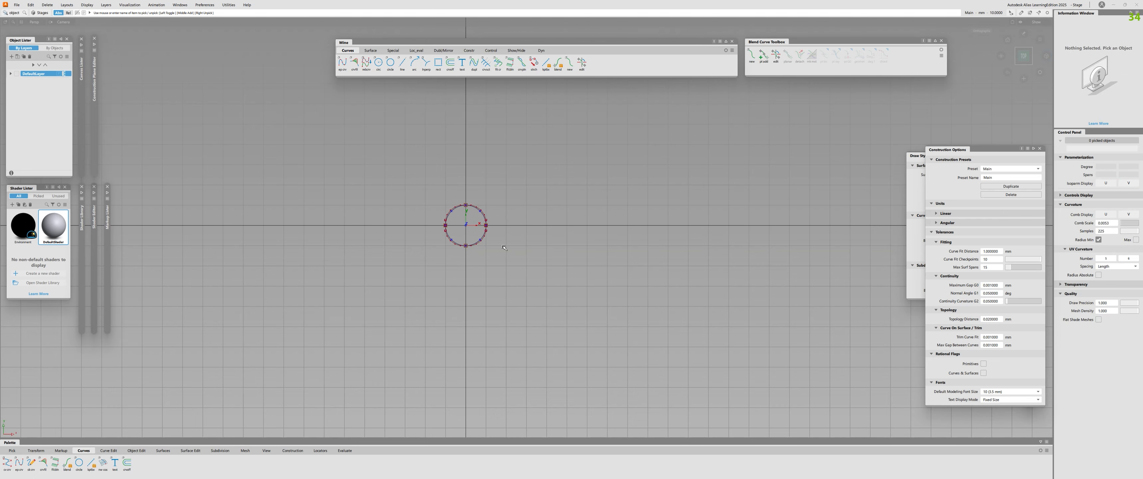
Inspect the CVs and hulls of the circle made of mirrored quarter arcs
{"action": "left_click", "coordinate": [482, 213]}
{"action": "left_click", "coordinate": [502, 219]}
{"action": "left_click", "coordinate": [524, 229]}
{"action": "right_click_drag", "start_coordinate": [524, 228], "coordinate": [302, 163], "text": "alt+shift"}
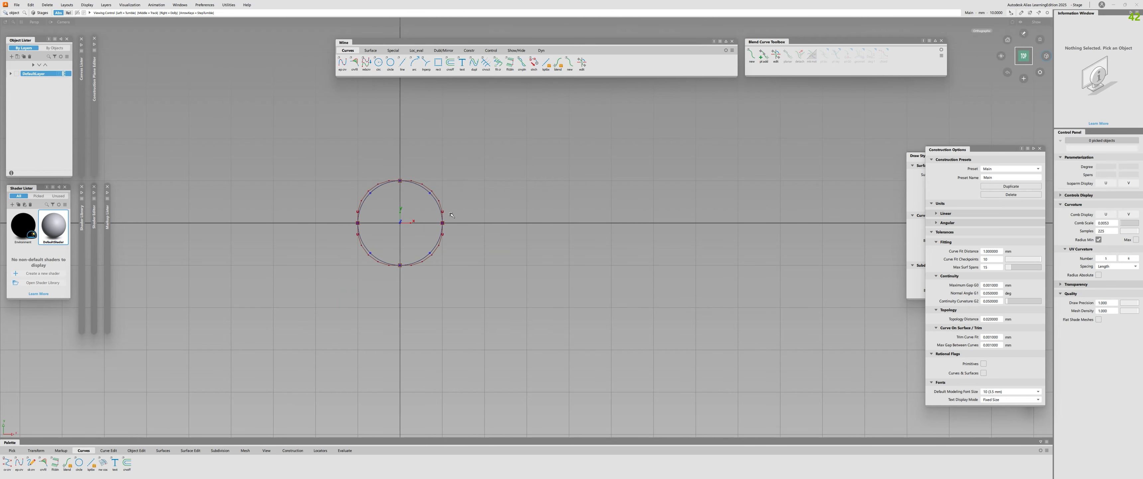
{"action": "right_click_drag", "start_coordinate": [451, 215], "coordinate": [449, 248], "text": "alt+shift"}
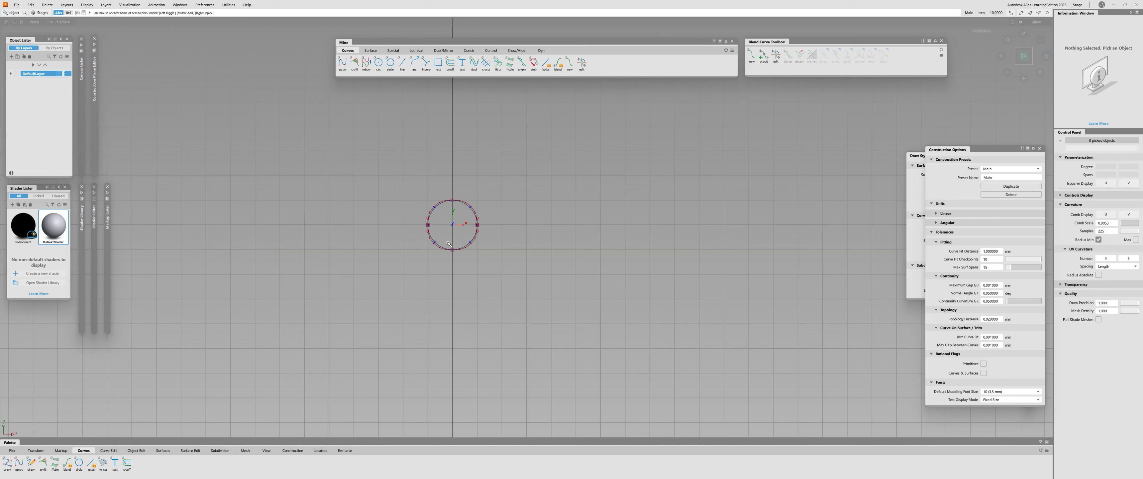
{"action": "scroll", "coordinate": [449, 244], "scroll_direction": "up", "scroll_amount": 2}
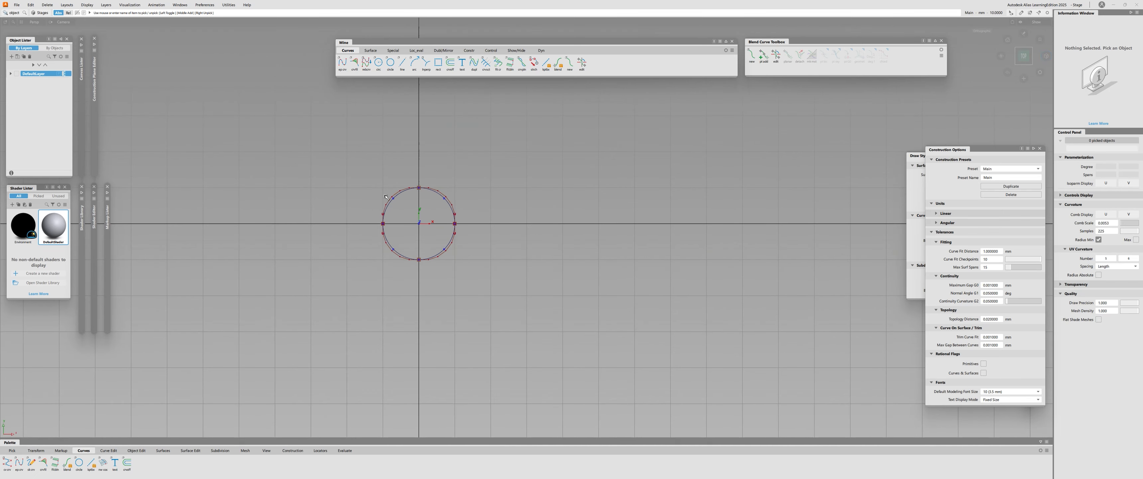
Pick all four mirrored arcs together, examine the highlighted curves and clear the selection
{"action": "left_click_drag", "start_coordinate": [375, 180], "coordinate": [358, 276]}
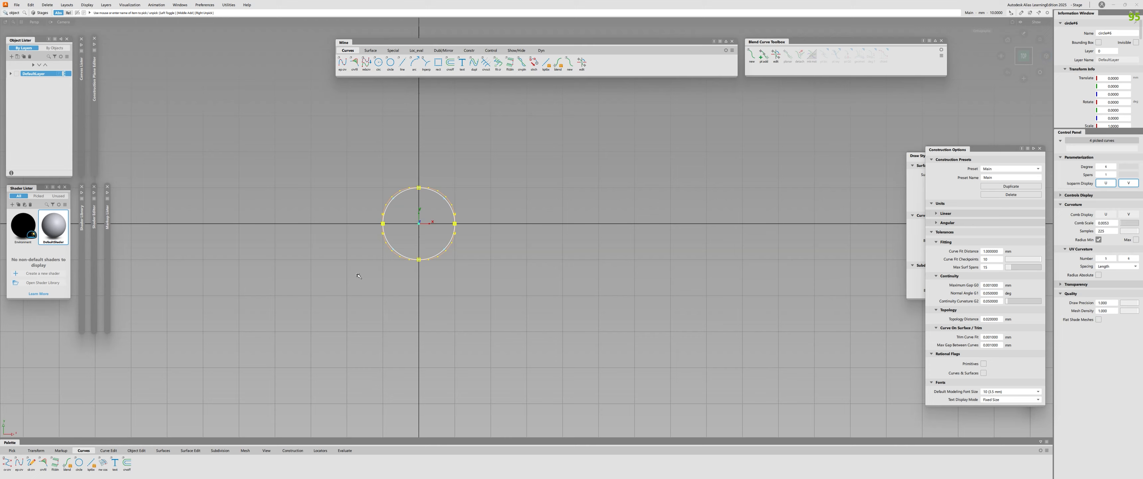
{"action": "right_click_drag", "start_coordinate": [445, 247], "coordinate": [447, 246], "text": "alt+shift"}
{"action": "middle_click_drag", "start_coordinate": [447, 246], "coordinate": [537, 261], "text": "alt+shift"}
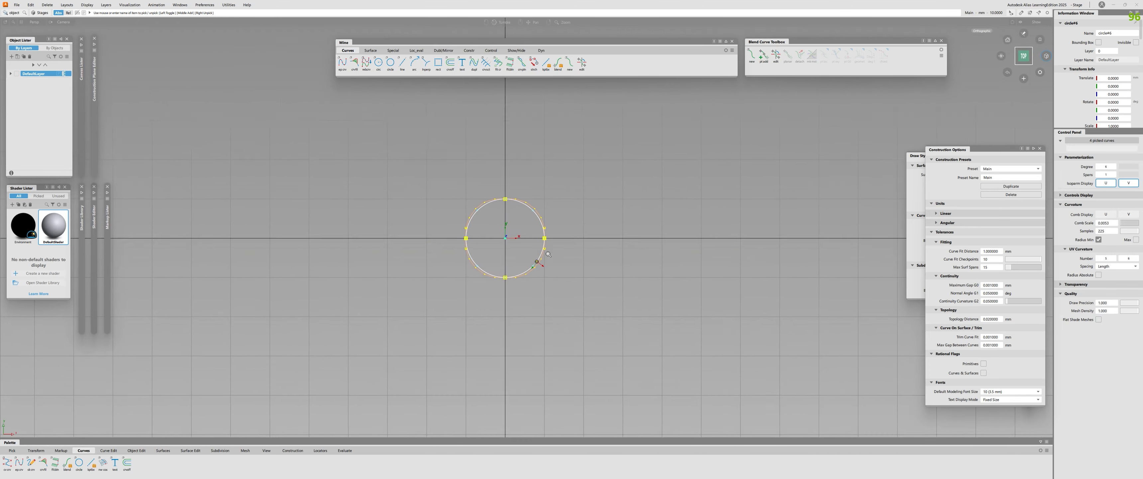
{"action": "right_click_drag", "start_coordinate": [537, 261], "coordinate": [667, 369], "text": "alt+shift"}
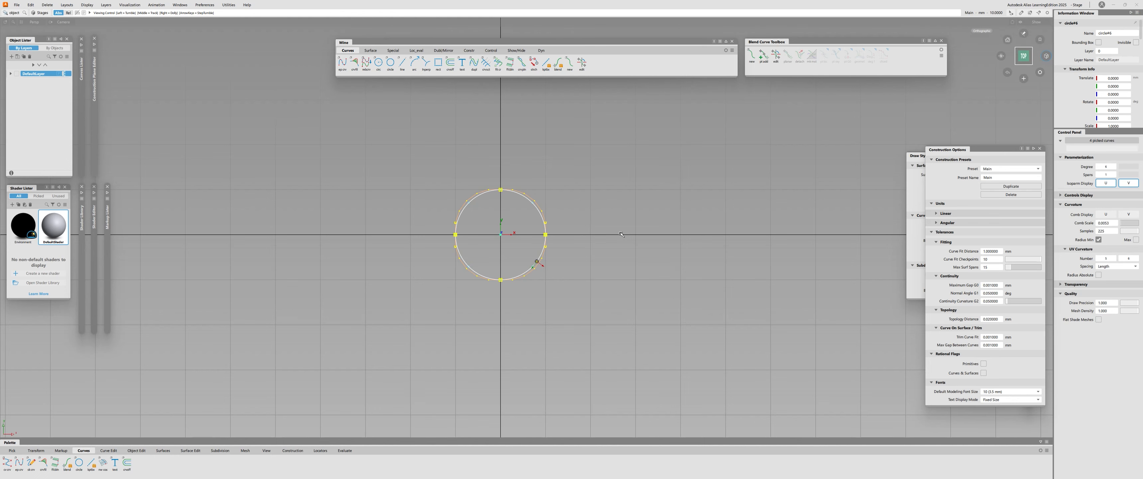
{"action": "right_click_drag", "start_coordinate": [536, 255], "coordinate": [611, 235], "text": "alt+shift"}
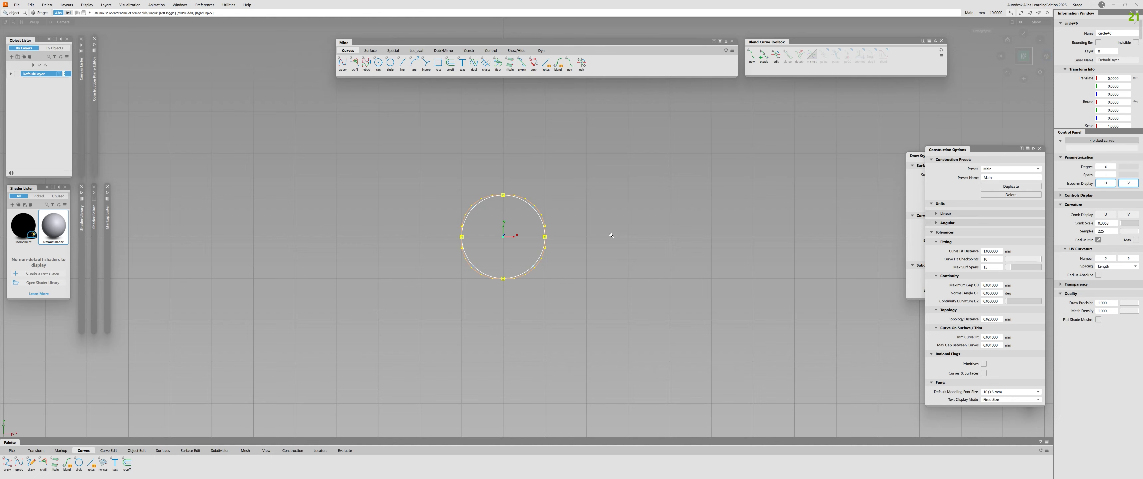
{"action": "right_click_drag", "start_coordinate": [611, 235], "coordinate": [529, 232], "text": "alt+shift"}
{"action": "left_click", "coordinate": [529, 232]}
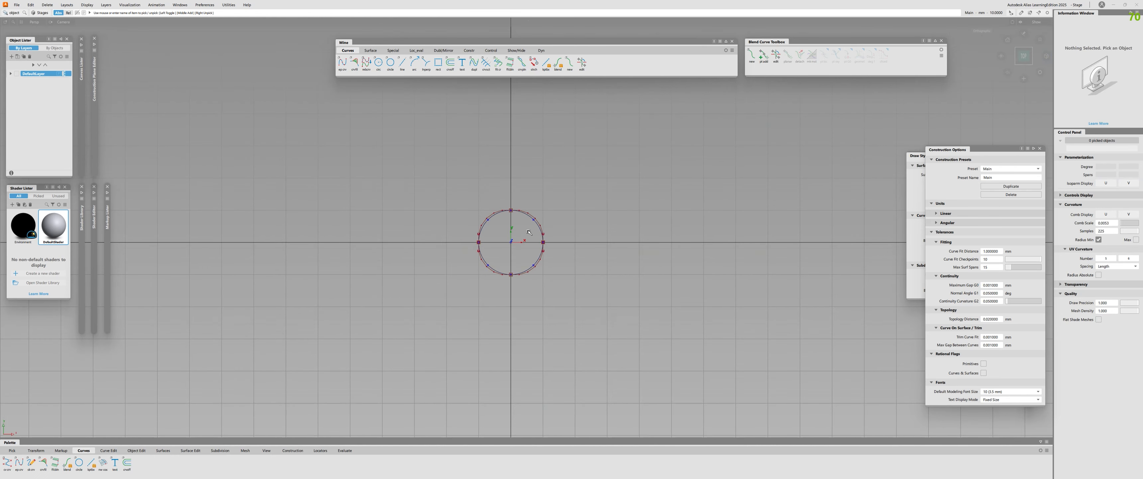